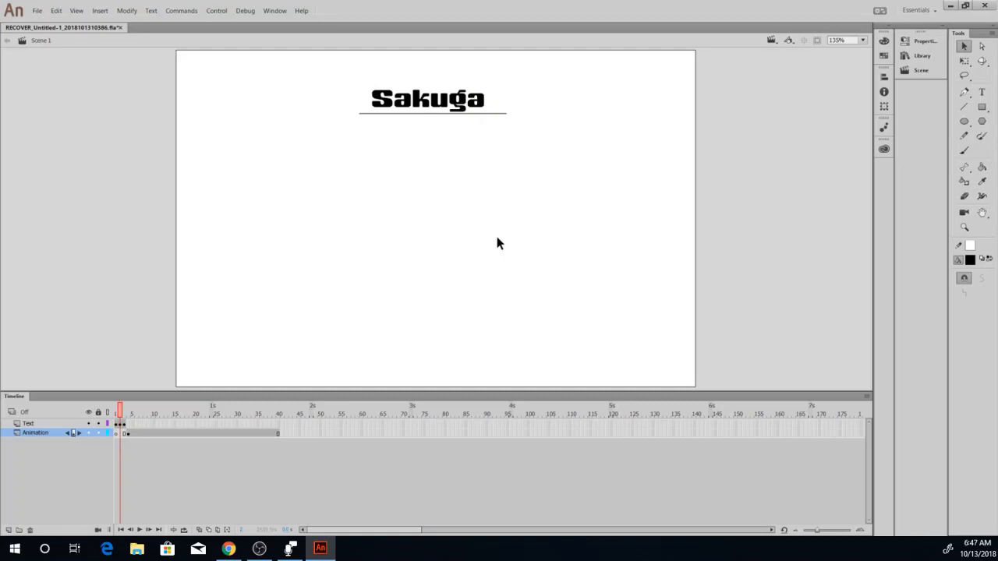
On frame 3, extend the "Frame by Frame" text to "Frame by Frame/Straight ahead" with "Animation" on a second line.
key("period")
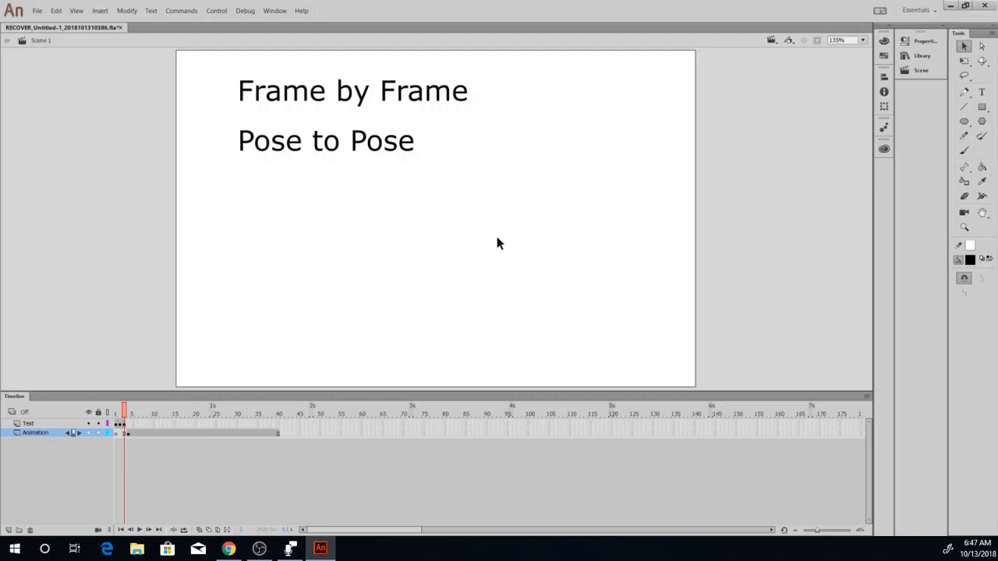
key("t")
left_click(466, 98)
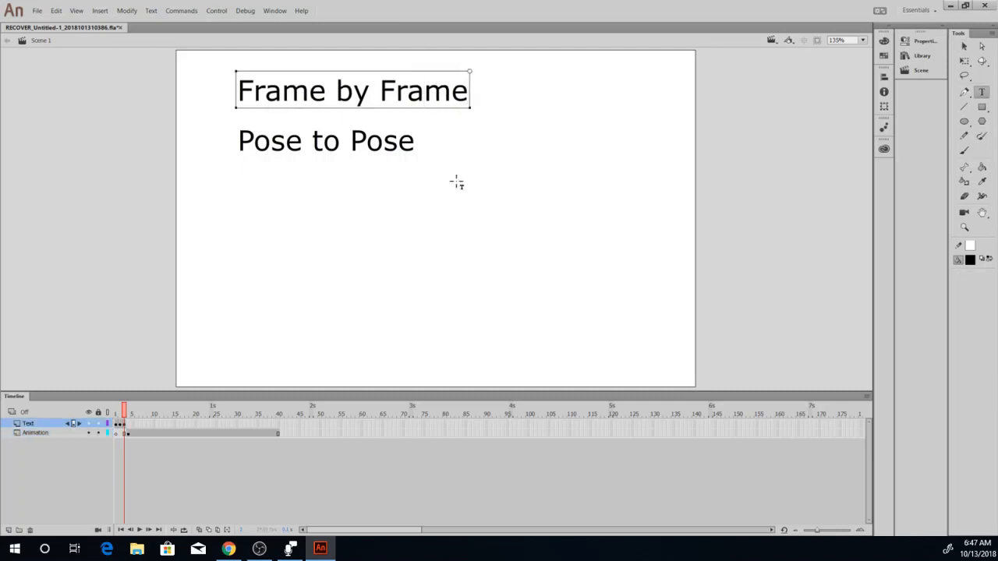
type("/St")
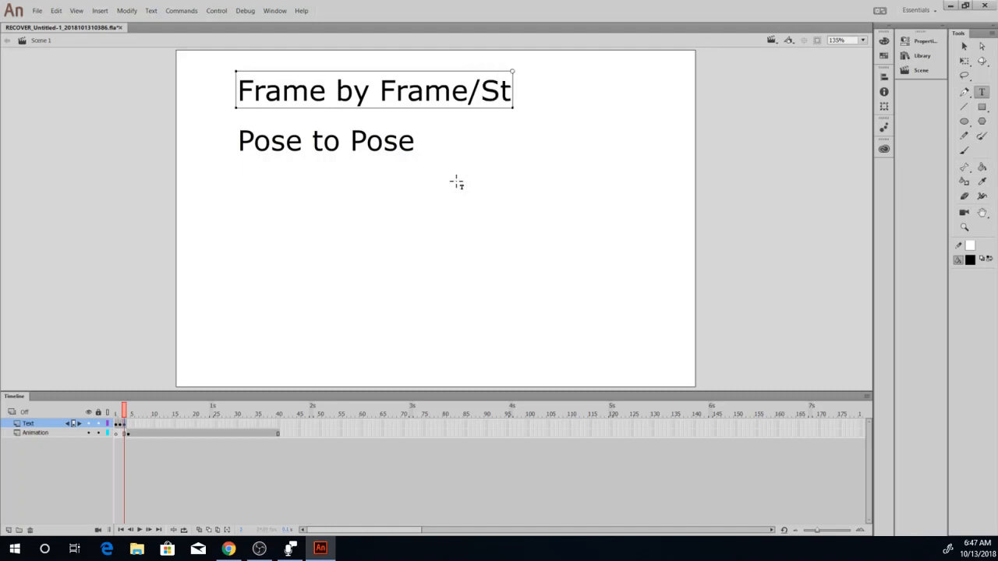
type("raight")
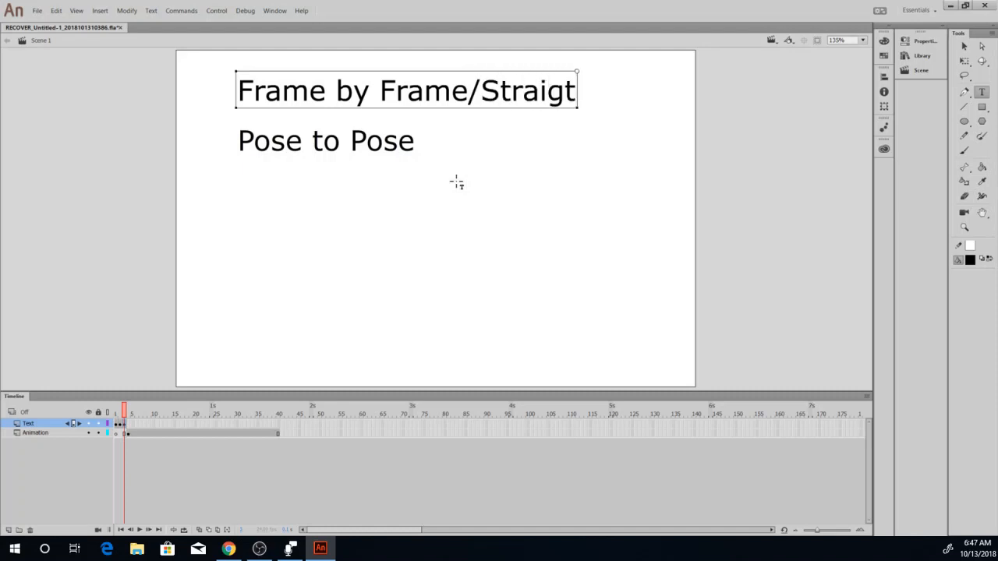
key("BackSpace")
type("ht a")
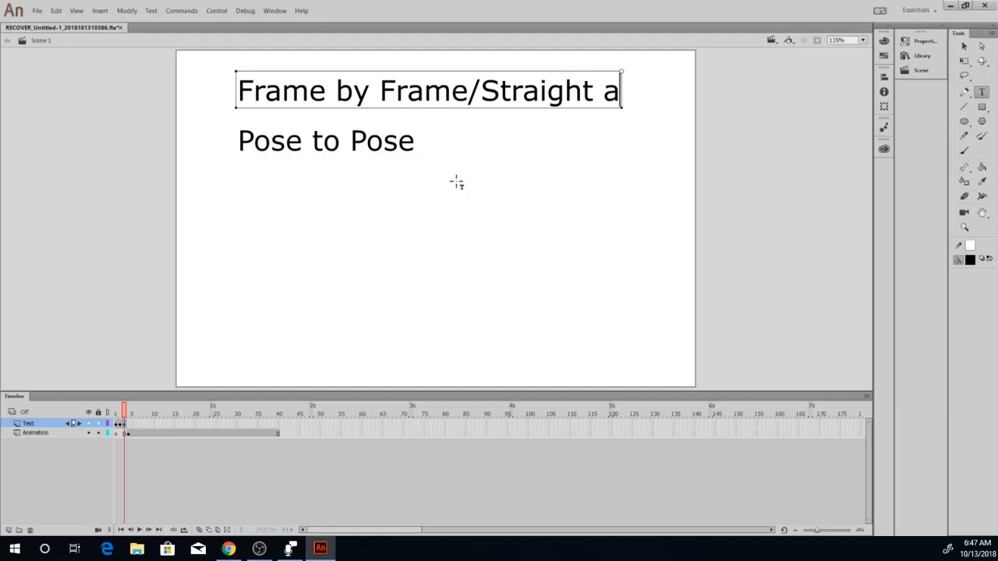
type("head")
key("Return")
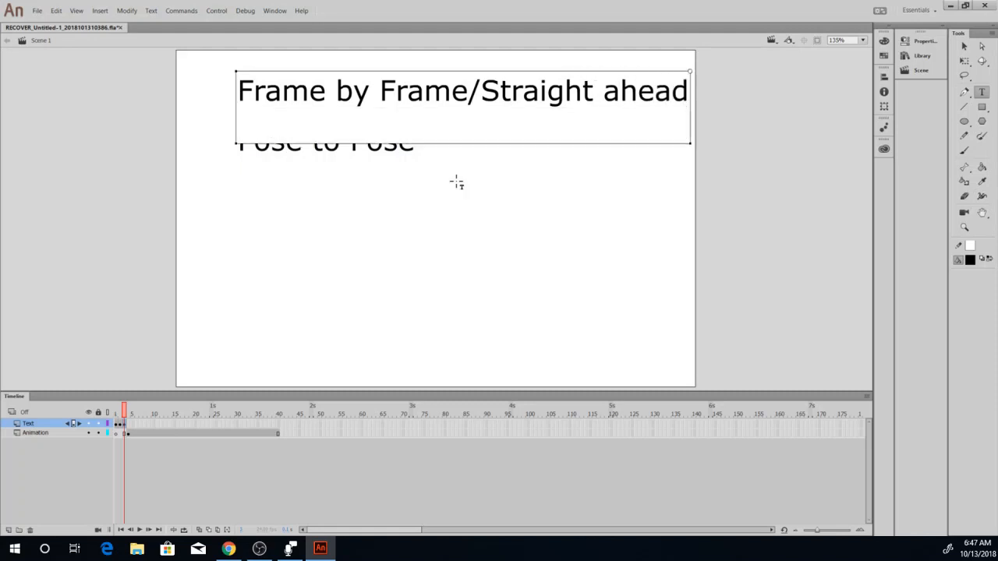
type("Animation")
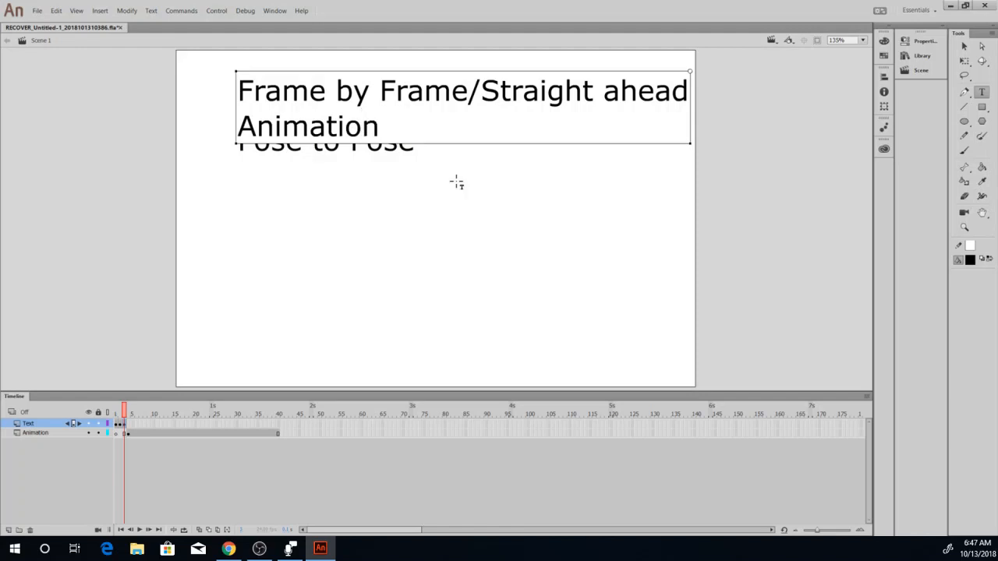
Lower the "Pose to Pose" text clear of the two-line heading and shift both text blocks slightly left.
left_click(963, 47)
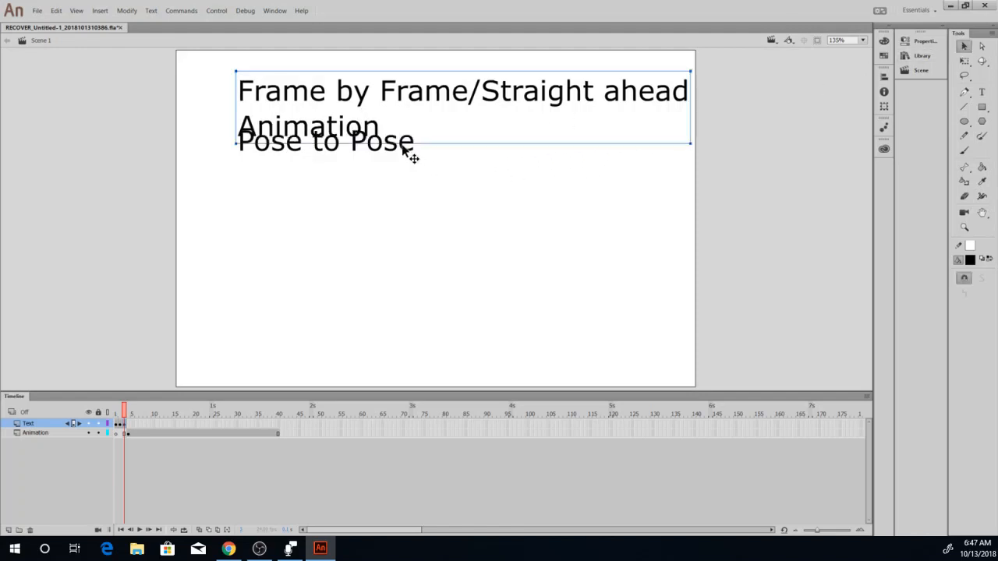
left_click_drag(405, 153, 396, 190)
left_click(463, 164)
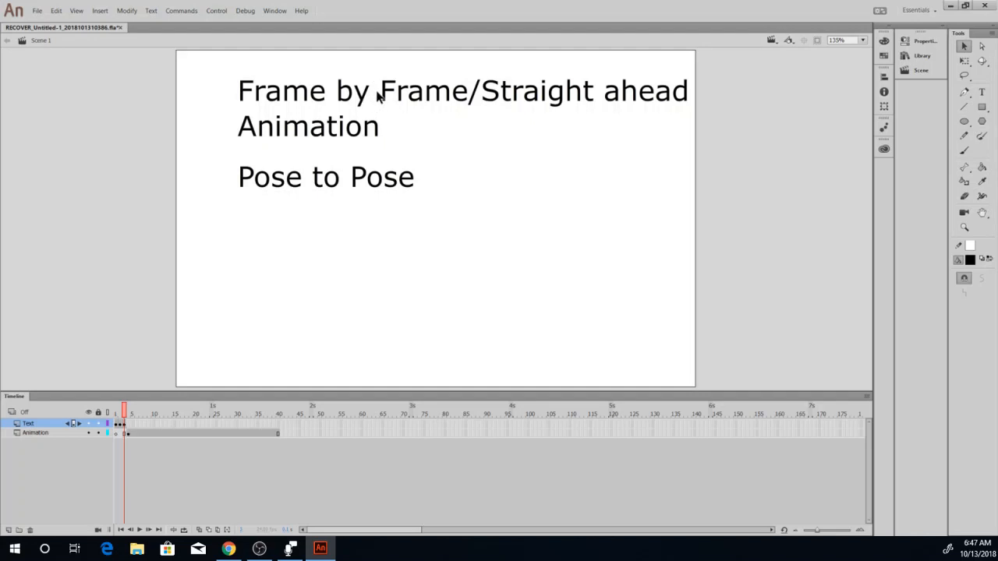
left_click_drag(437, 92, 414, 92)
left_click(385, 177)
left_click_drag(385, 178, 361, 178)
left_click(347, 247)
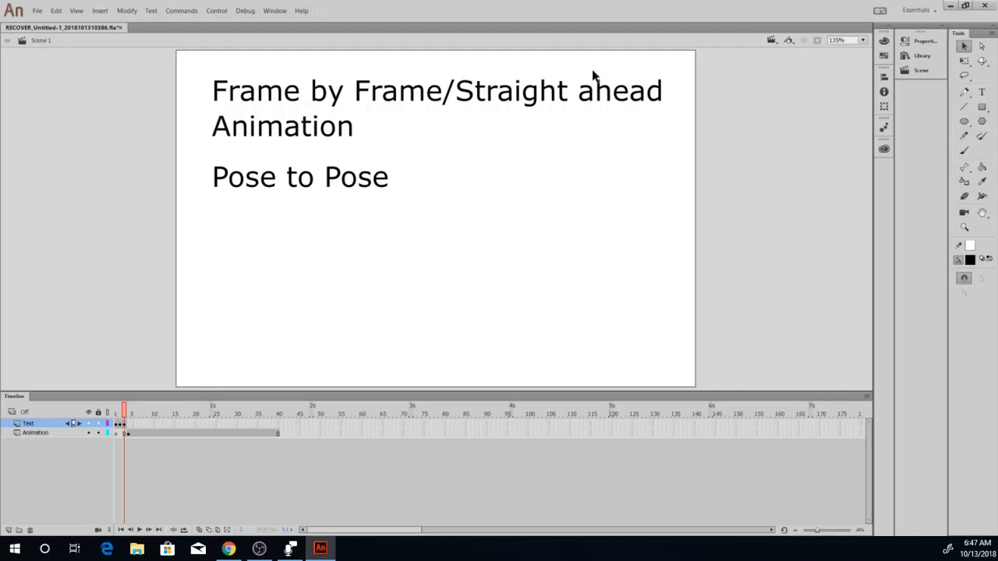
Add a new layer above the Animation layer and insert a keyframe on it at frame 4.
left_click(128, 434)
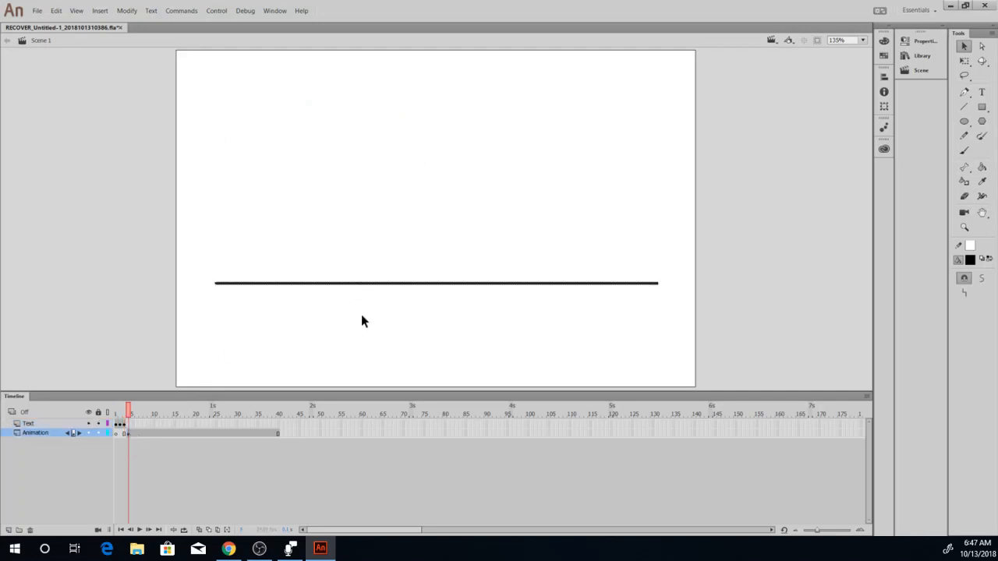
left_click(961, 154)
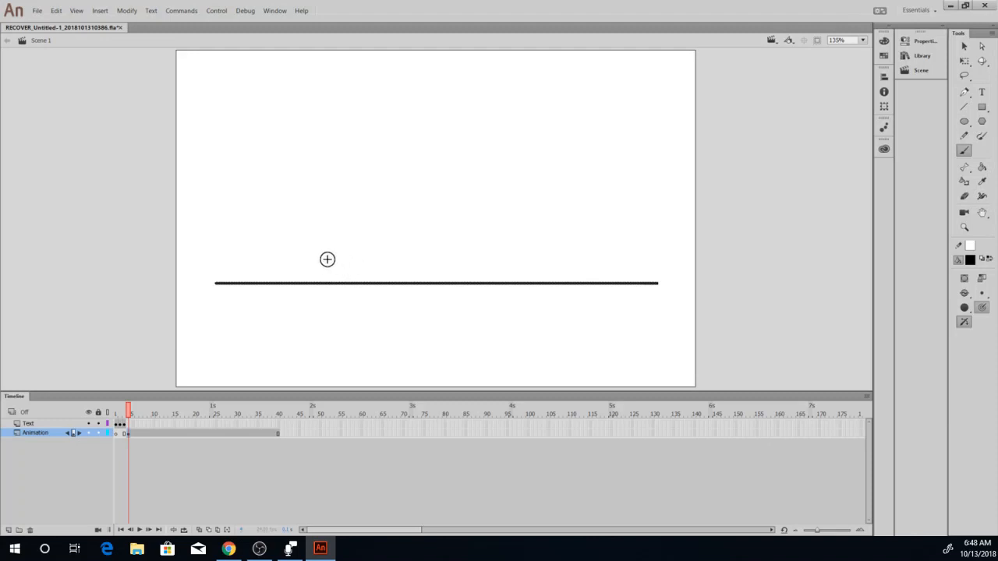
left_click(8, 530)
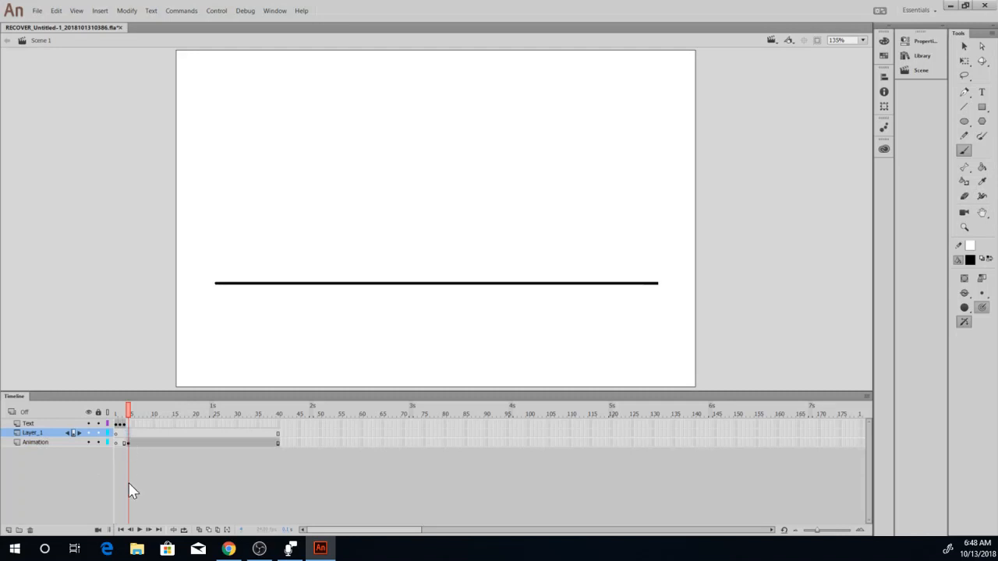
key("F6")
Brush a small ball resting on the ground line and a curved arrow arching from it to the right.
mouse_move(331, 247)
left_mouse_down()
mouse_move(309, 242)
mouse_move(302, 254)
mouse_move(312, 273)
mouse_move(329, 275)
mouse_move(325, 254)
mouse_move(295, 263)
mouse_move(306, 279)
mouse_move(329, 277)
mouse_move(326, 254)
left_mouse_up()
key("ctrl+z")
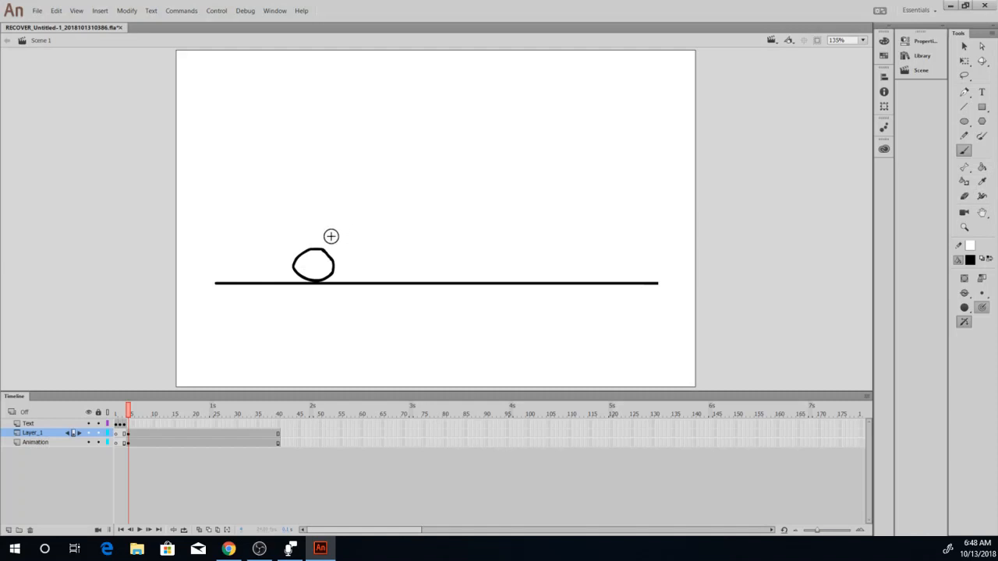
mouse_move(331, 236)
left_mouse_down()
mouse_move(371, 190)
mouse_move(416, 176)
mouse_move(461, 176)
mouse_move(492, 195)
mouse_move(515, 242)
mouse_move(508, 233)
mouse_move(519, 232)
left_mouse_up()
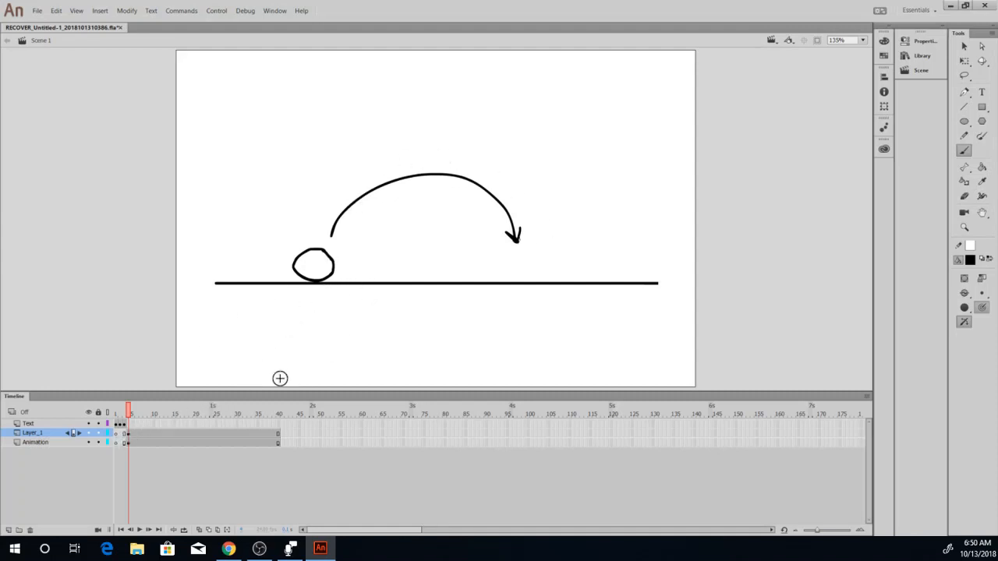
Select the curved arrow with the Lasso tool and recolour it red.
left_click(964, 75)
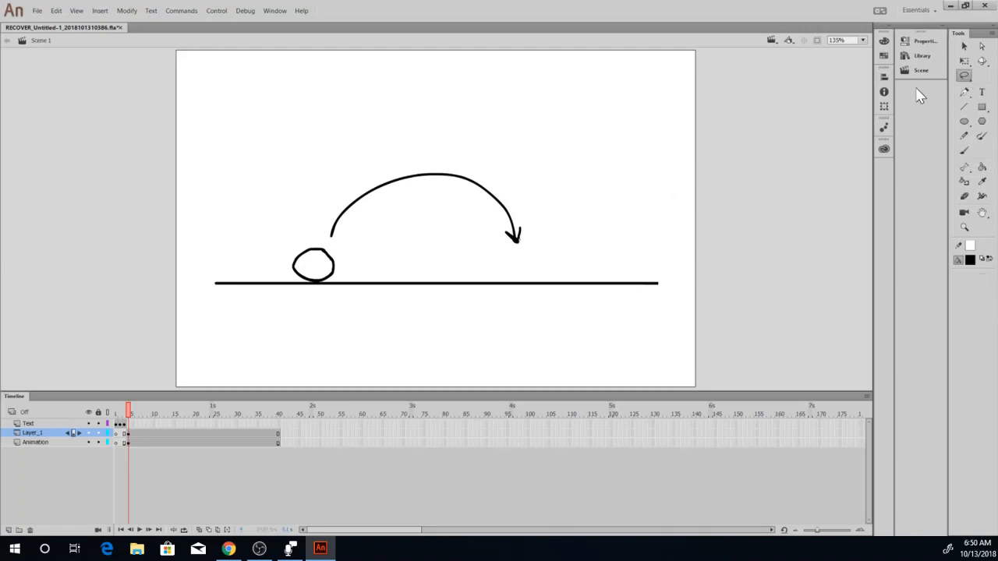
mouse_move(322, 199)
left_mouse_down()
mouse_move(328, 240)
mouse_move(446, 245)
mouse_move(516, 262)
mouse_move(546, 221)
mouse_move(447, 156)
mouse_move(357, 177)
mouse_move(326, 209)
left_mouse_up()
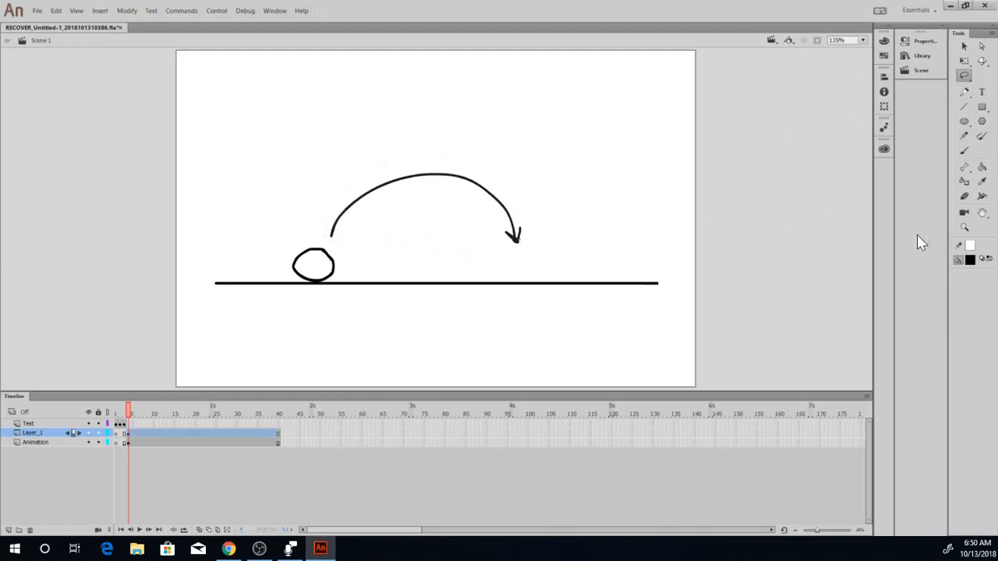
left_click(971, 261)
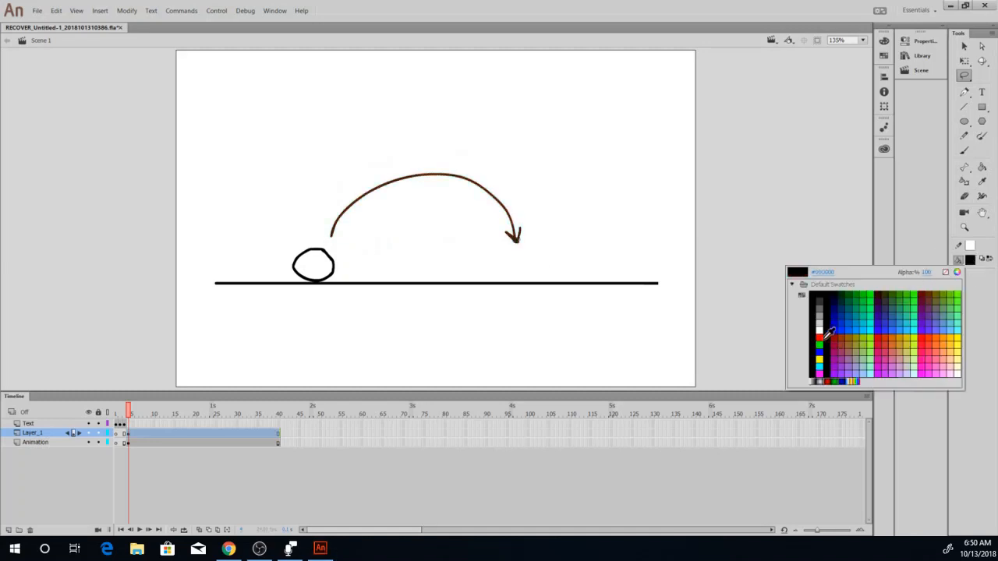
left_click(819, 336)
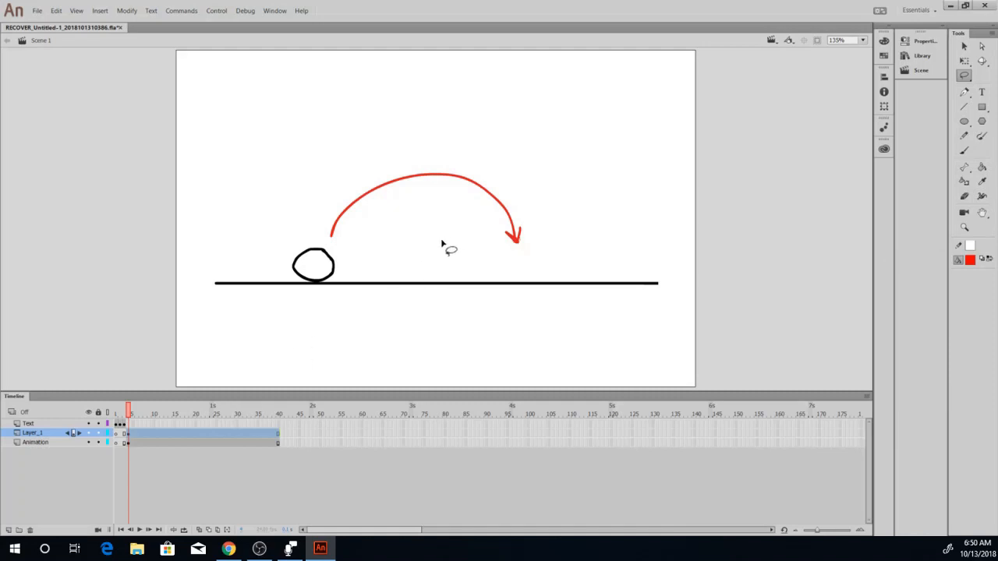
Add another layer above Layer_1 with a keyframe at frame 4.
left_click(6, 530)
left_click(8, 530)
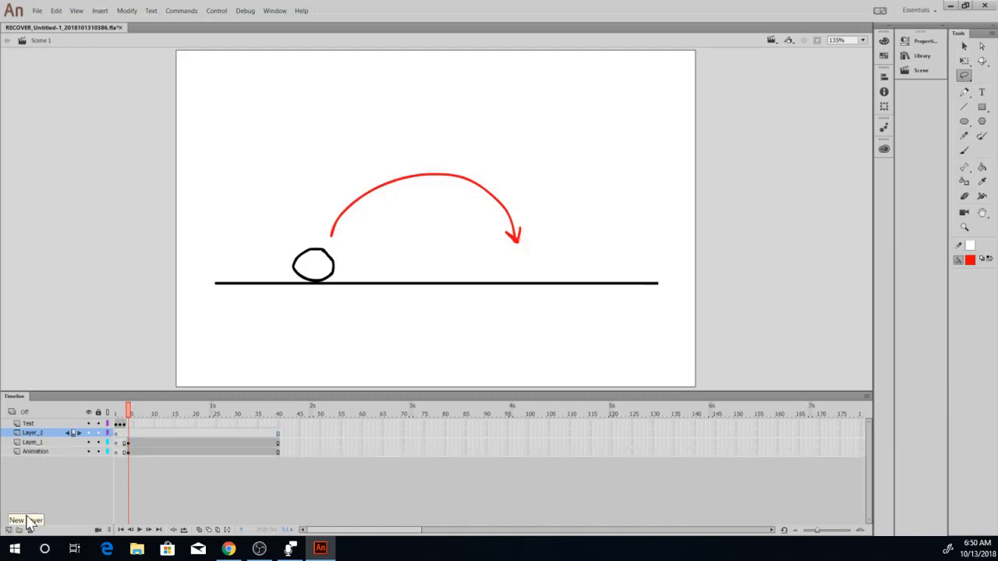
left_click(128, 431)
Cut the red arrow from Layer_1 and paste it in place on Layer_2 at frame 4.
left_click(128, 442)
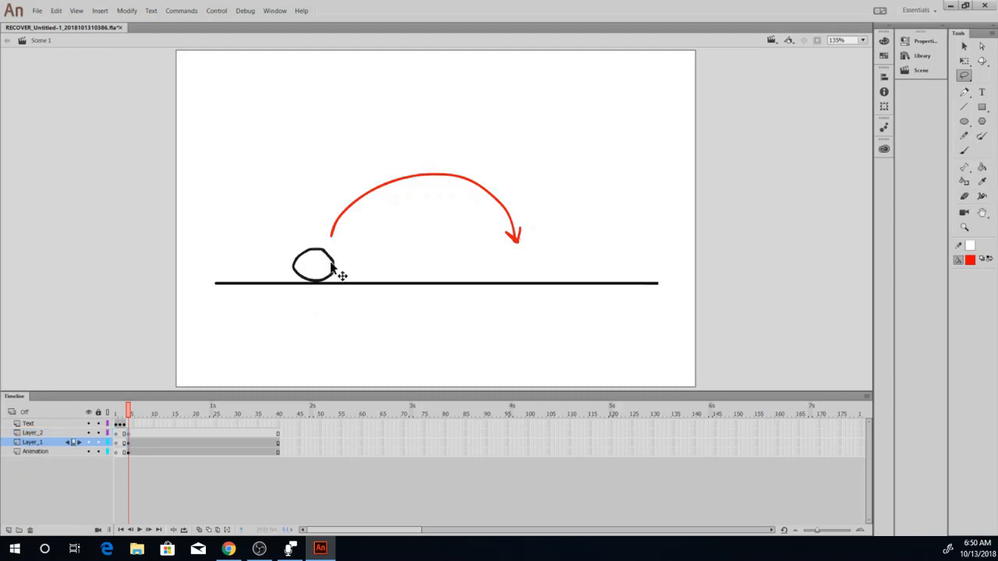
mouse_move(415, 232)
left_mouse_down()
mouse_move(514, 255)
mouse_move(553, 234)
mouse_move(495, 173)
mouse_move(406, 154)
mouse_move(324, 190)
mouse_move(315, 229)
mouse_move(331, 245)
mouse_move(415, 234)
left_mouse_up()
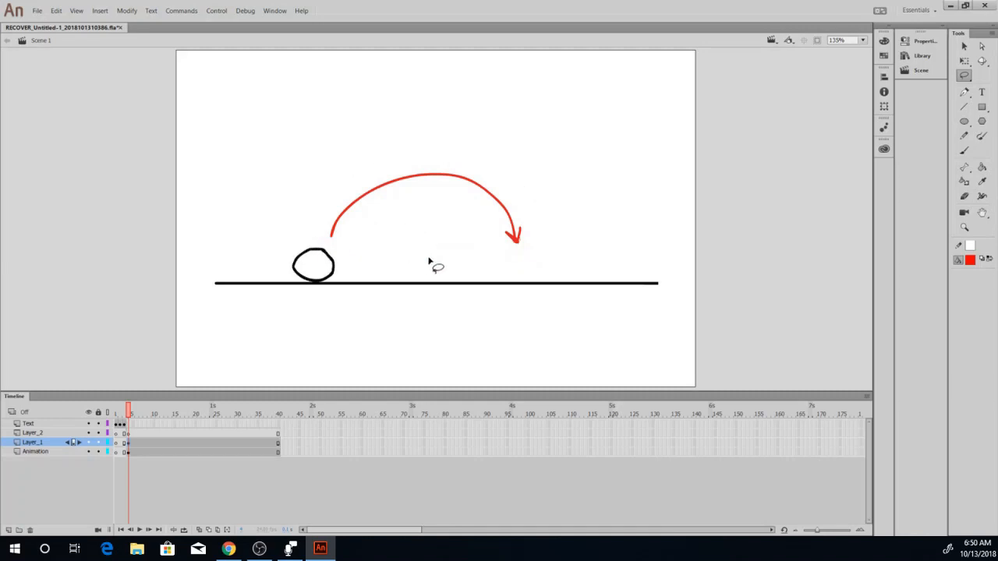
key("Delete")
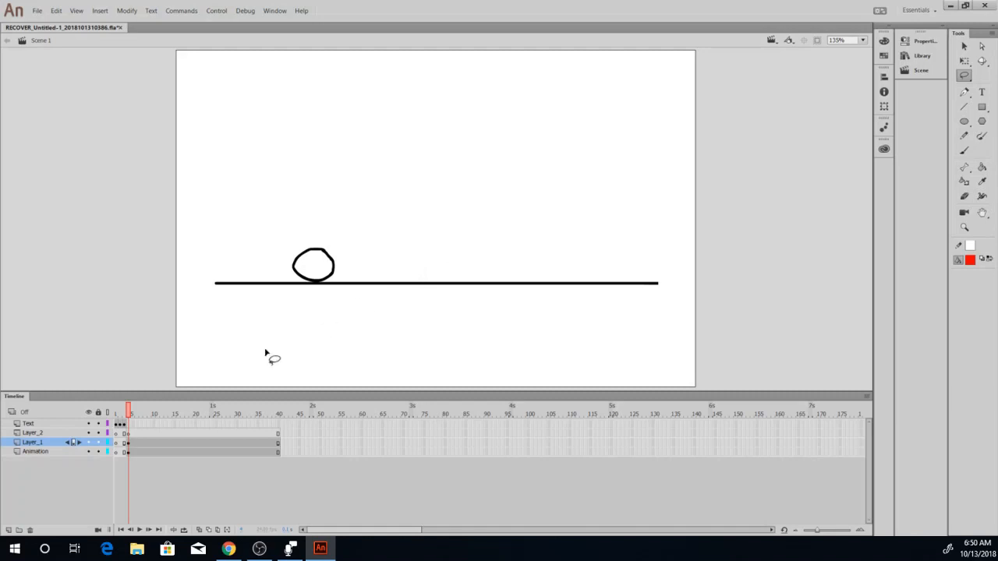
left_click(127, 433)
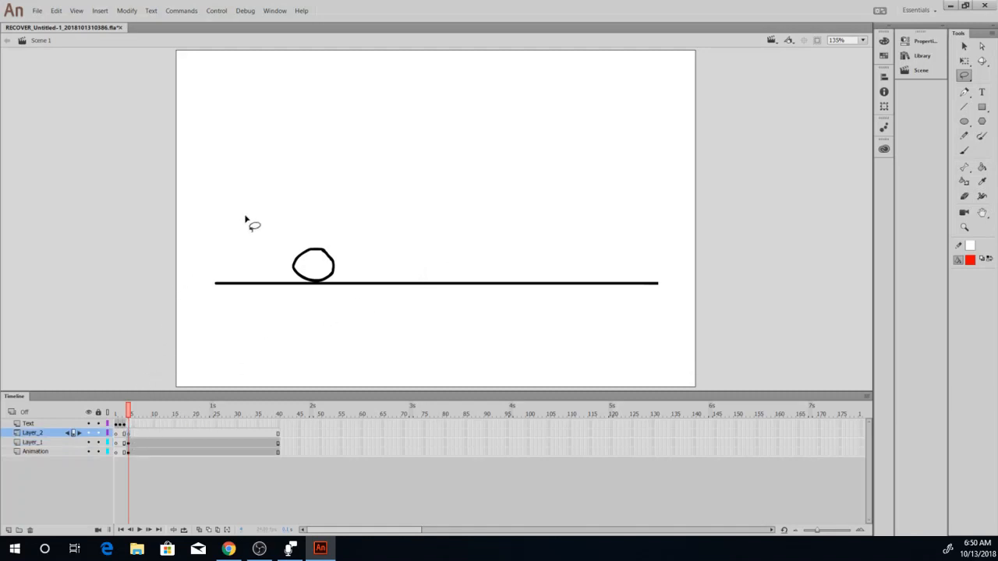
right_click(385, 198)
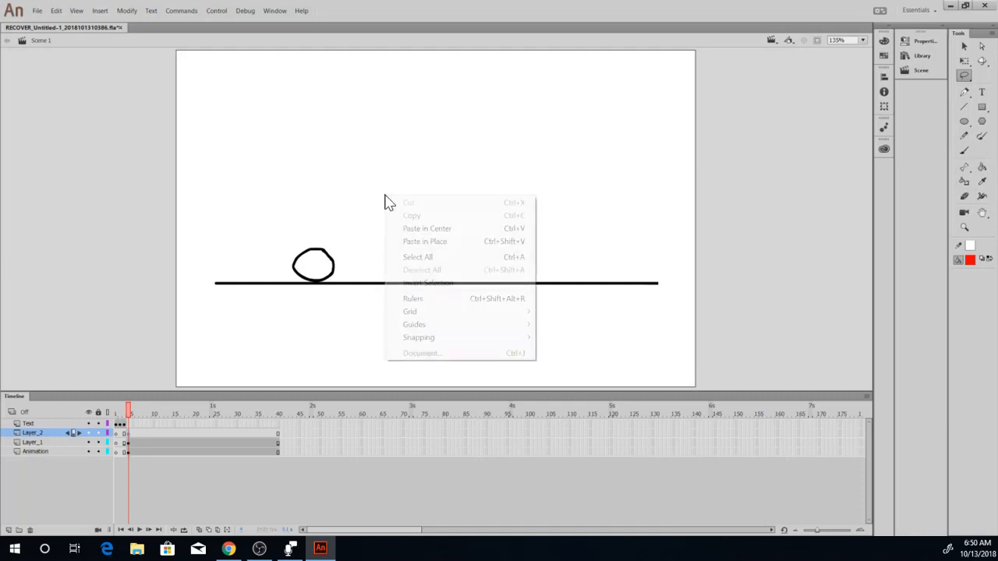
left_click(421, 242)
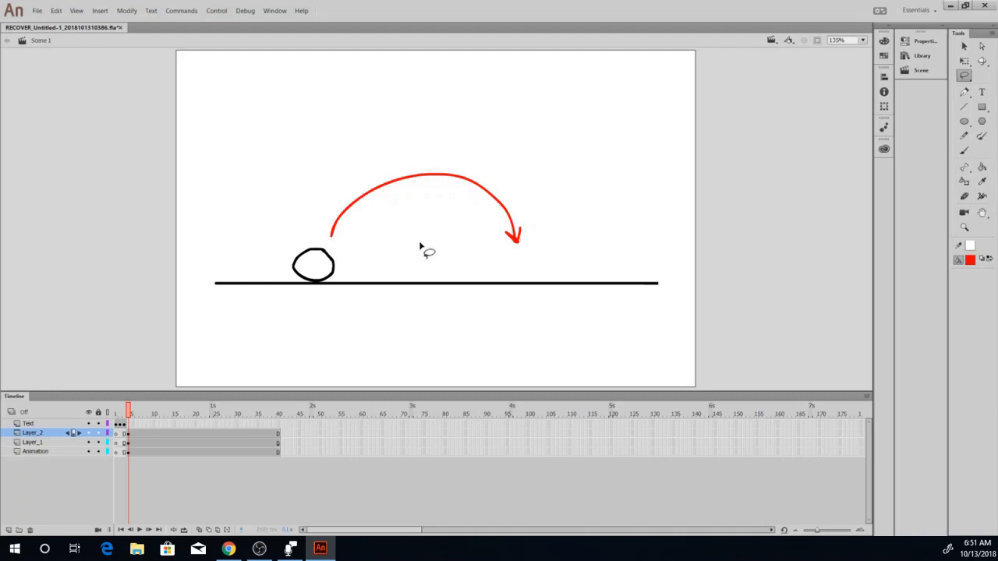
Hide and reshow Layer_2 to check the arrow, and lock both Layer_2 and the Animation layer.
left_click(88, 433)
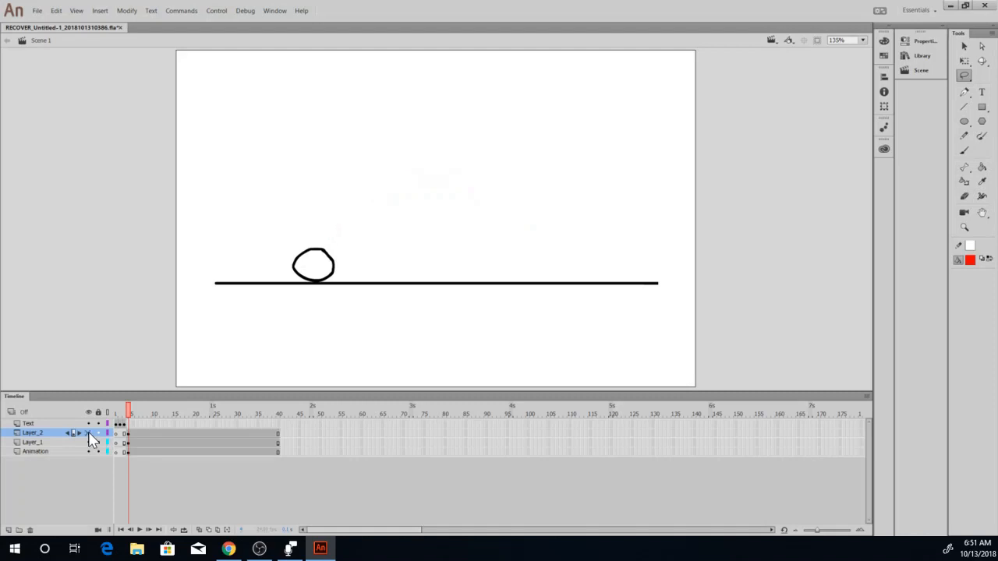
left_click(88, 433)
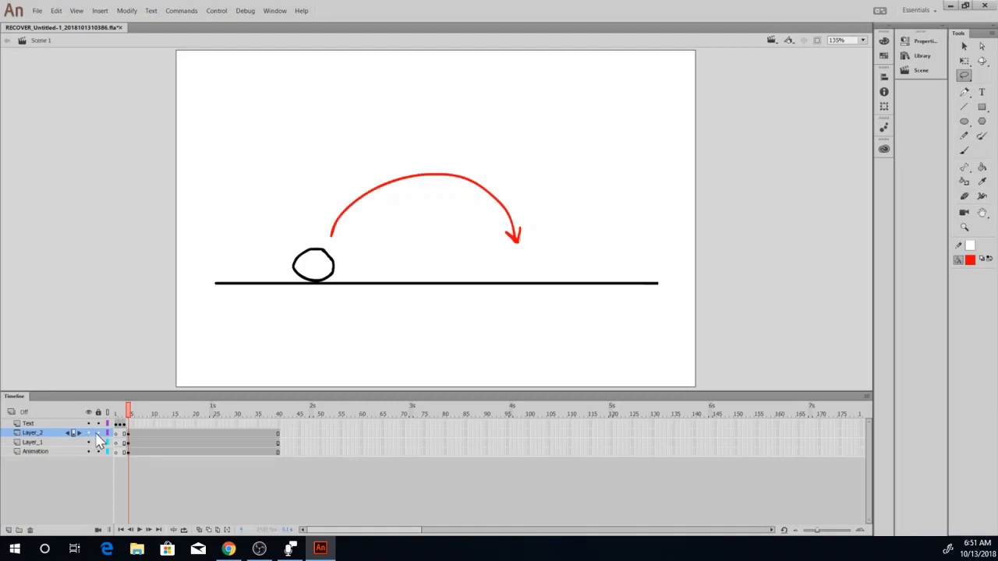
left_click(97, 434)
left_click(98, 451)
Insert a blank keyframe at frame 6 of Layer_1 and turn on onion skinning.
left_click(129, 442)
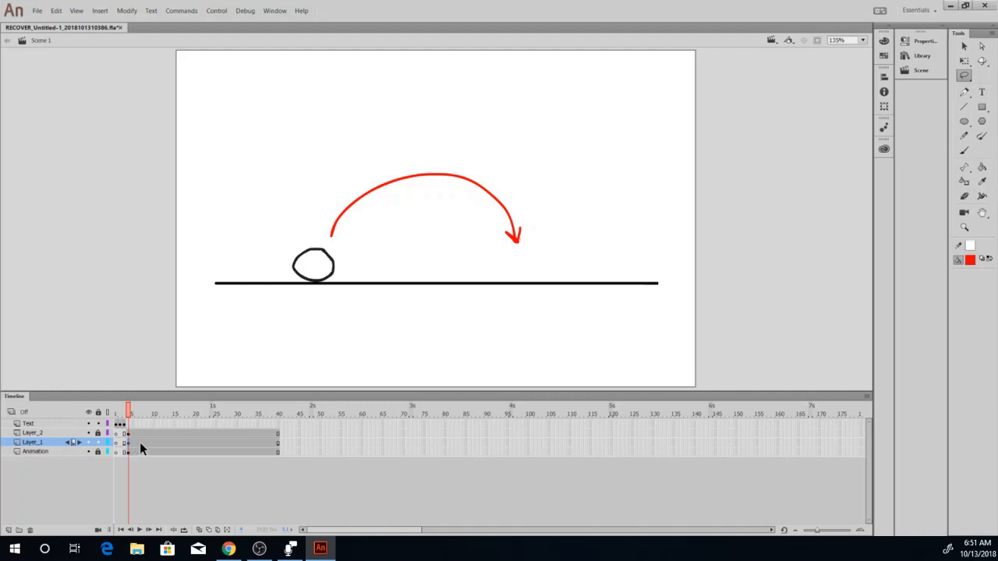
left_click(136, 443)
key("F7")
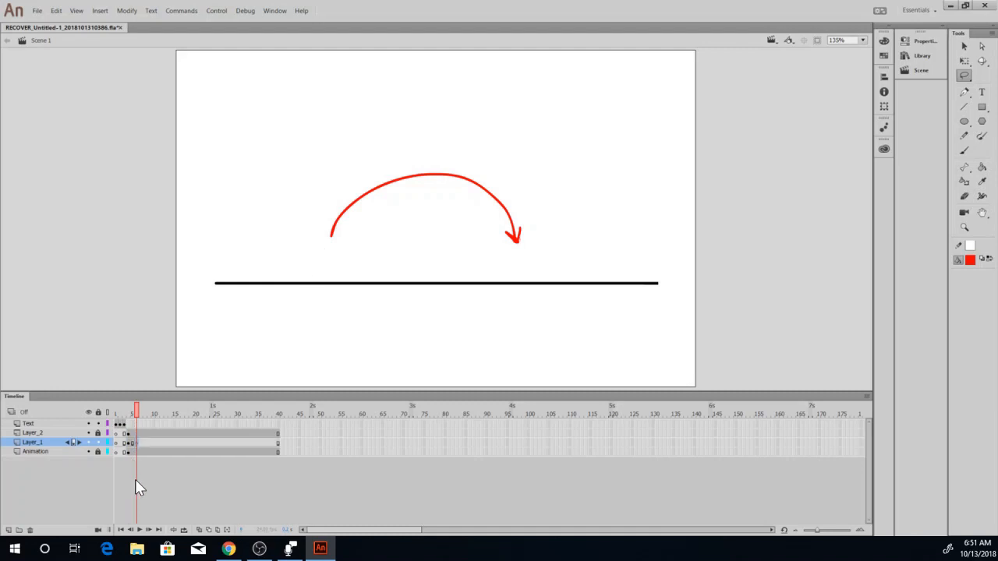
left_click(199, 530)
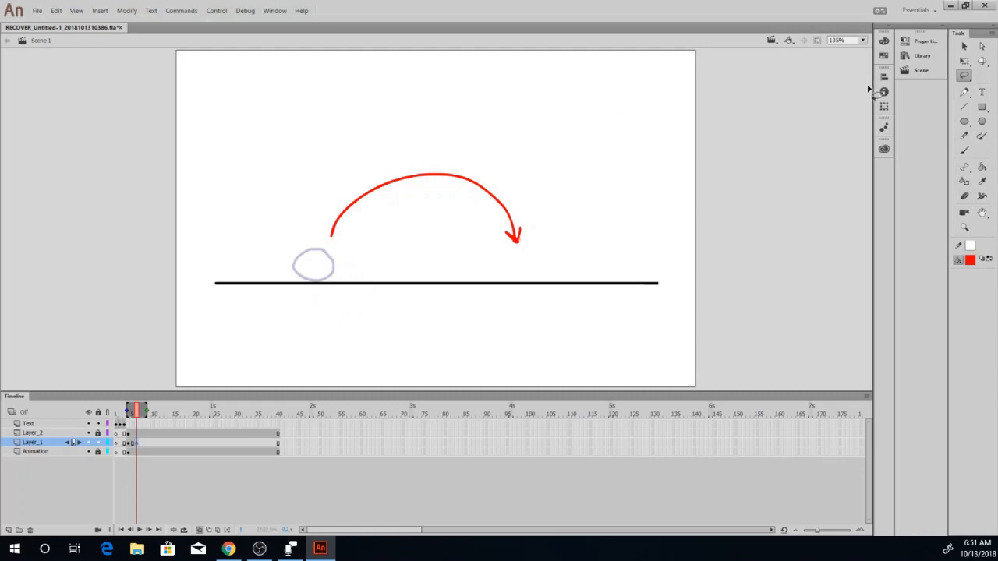
Set the Brush tool's fill to black and draw the second ball position around the start of the red arc.
left_click(963, 151)
left_click(969, 261)
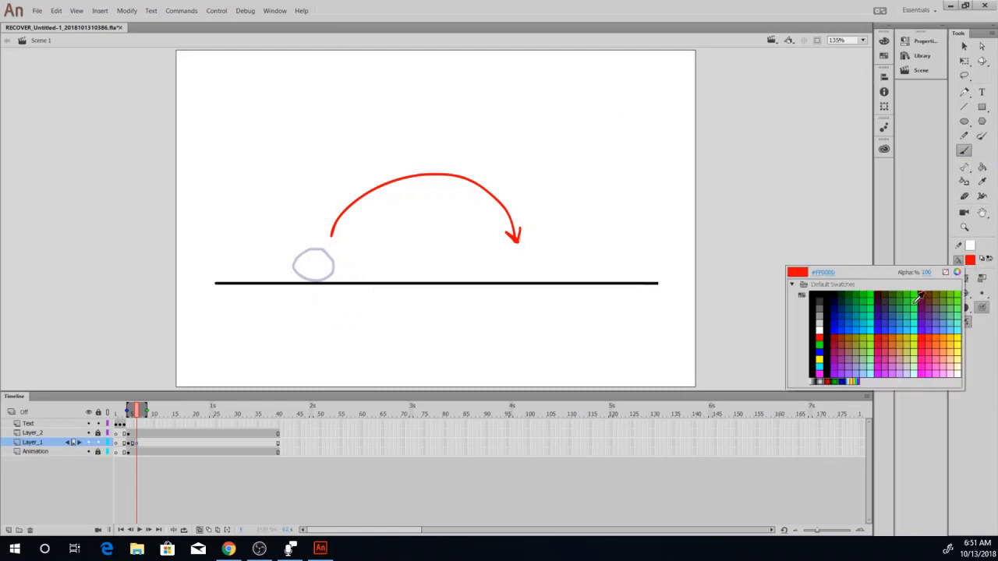
left_click(960, 269)
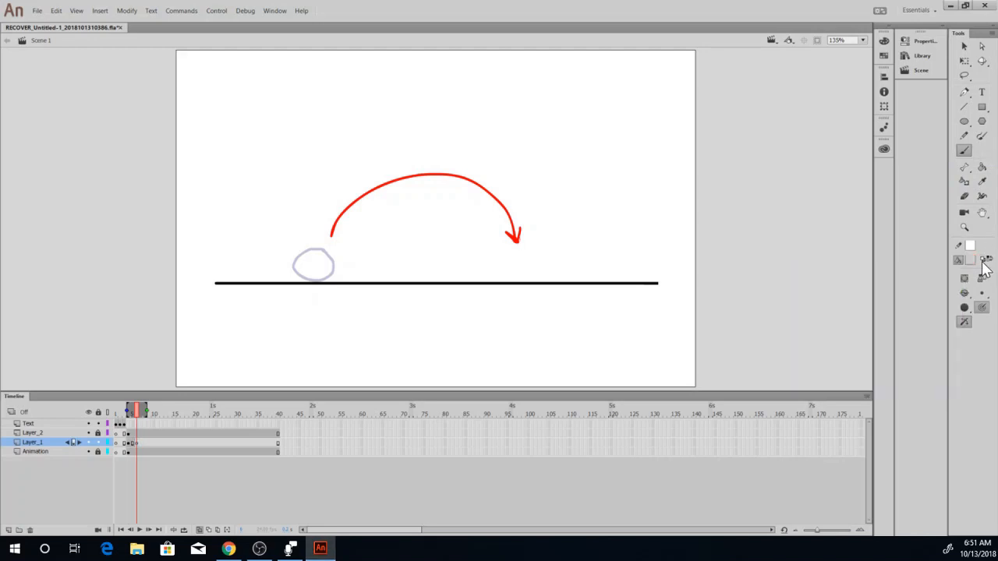
left_click(982, 258)
left_click(990, 260)
mouse_move(331, 204)
left_mouse_down()
mouse_move(314, 216)
mouse_move(338, 240)
mouse_move(359, 221)
left_mouse_up()
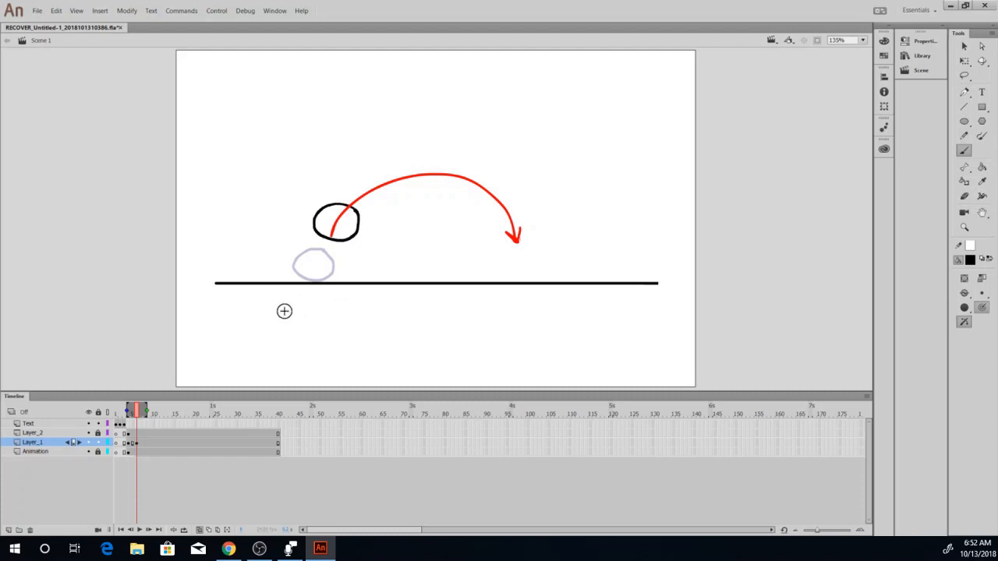
Insert a blank keyframe at frame 8 of Layer_1 and draw the third ball position further along the red arc.
left_click(143, 442)
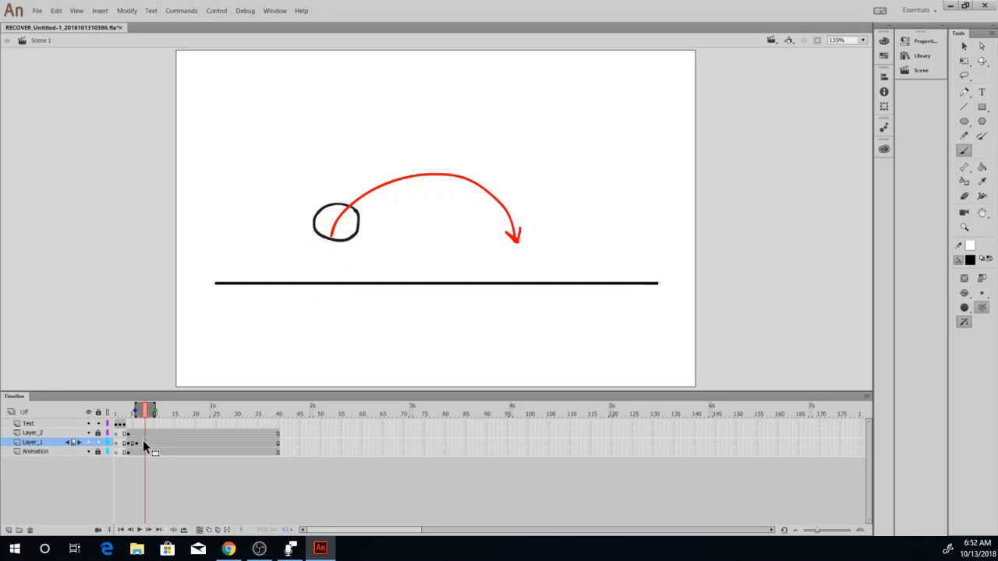
key("F7")
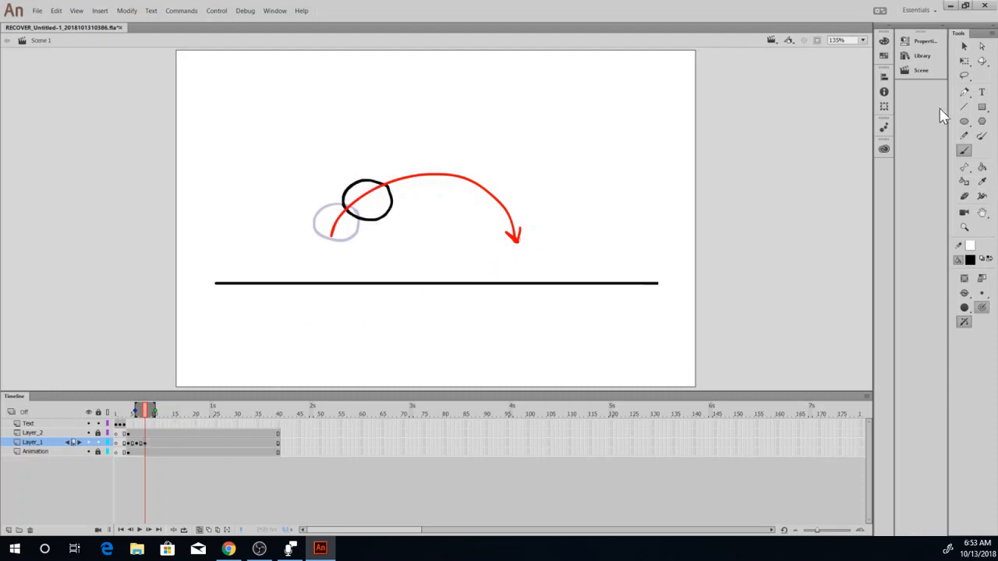
Lasso the third ball and nudge it slightly to the right and up along the arc, then deselect it.
left_click(964, 74)
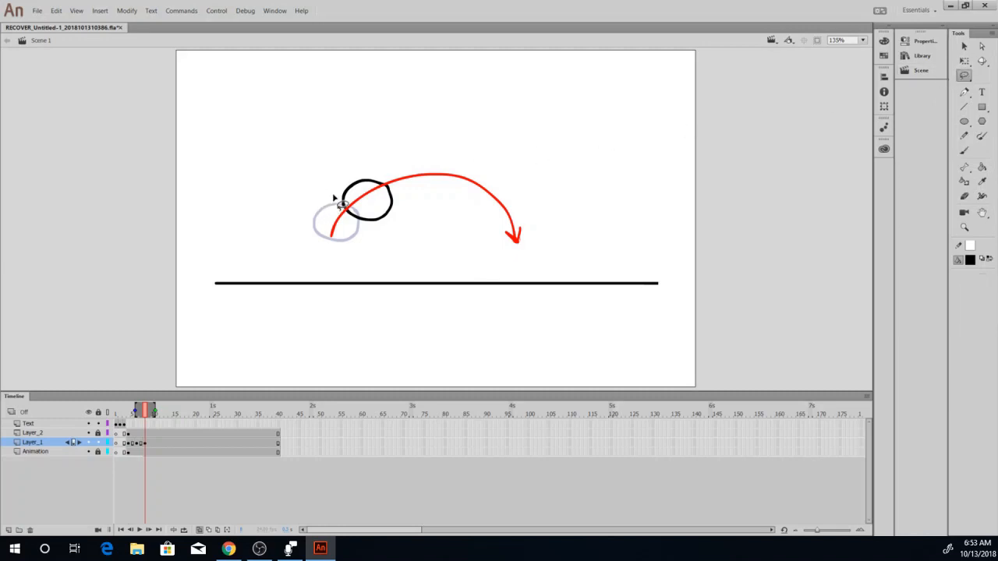
mouse_move(350, 221)
left_mouse_down()
mouse_move(398, 215)
mouse_move(403, 187)
mouse_move(364, 164)
mouse_move(343, 205)
left_mouse_up()
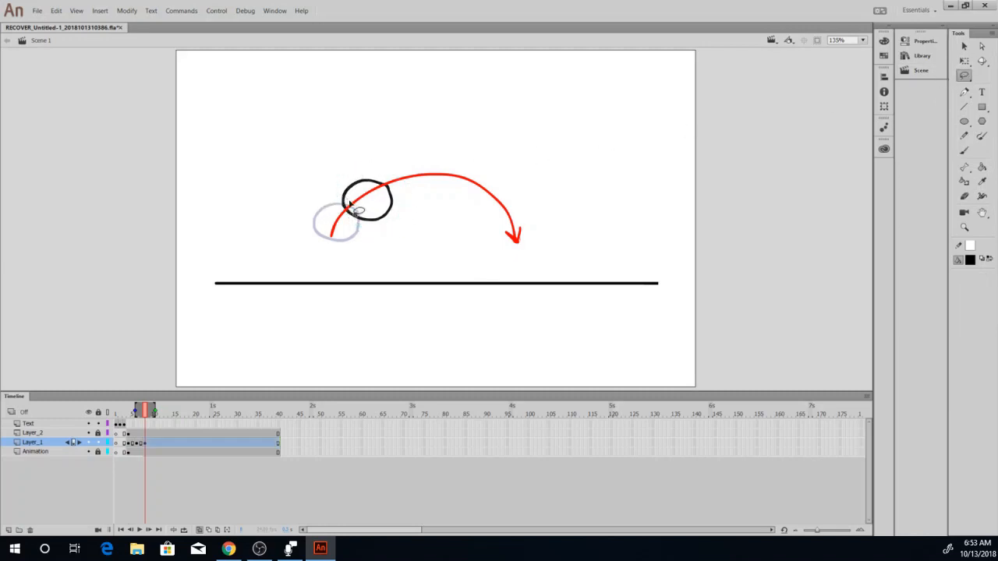
key("Right")
key("Right")
key("Right")
key("Right")
key("Right")
key("Right")
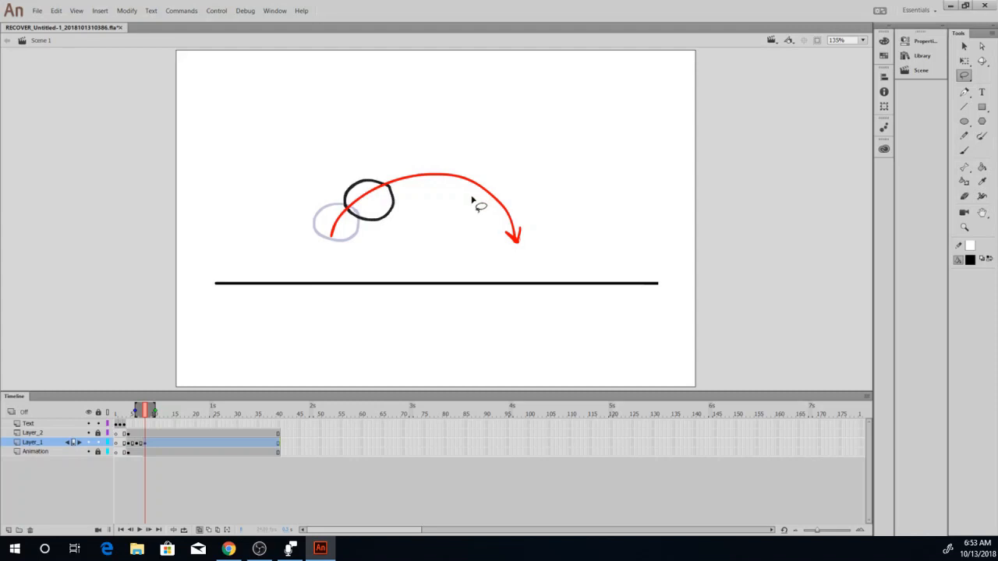
key("Up")
key("Up")
key("Up")
key("Up")
key("Up")
key("Up")
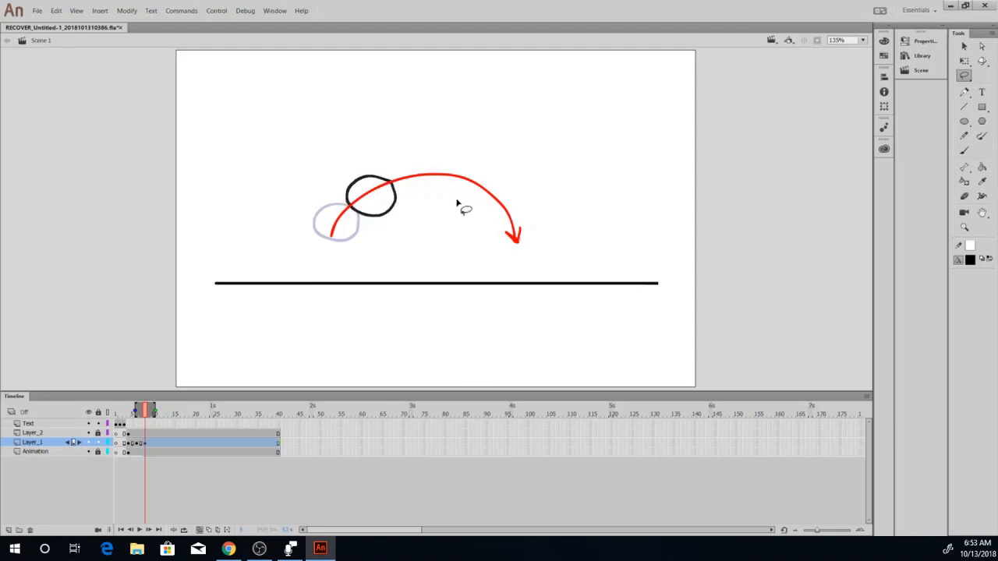
key("Up")
key("Up")
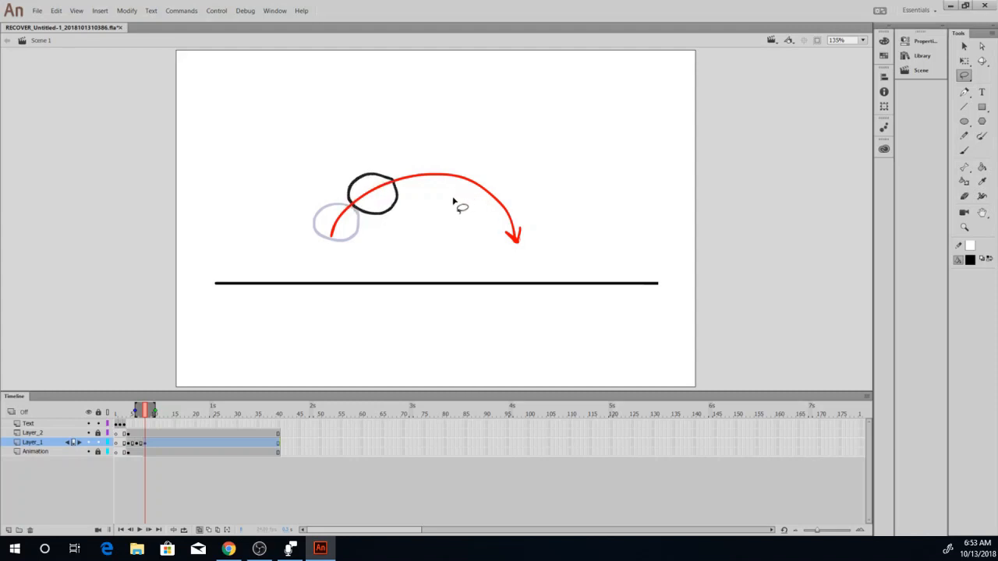
left_click(404, 220)
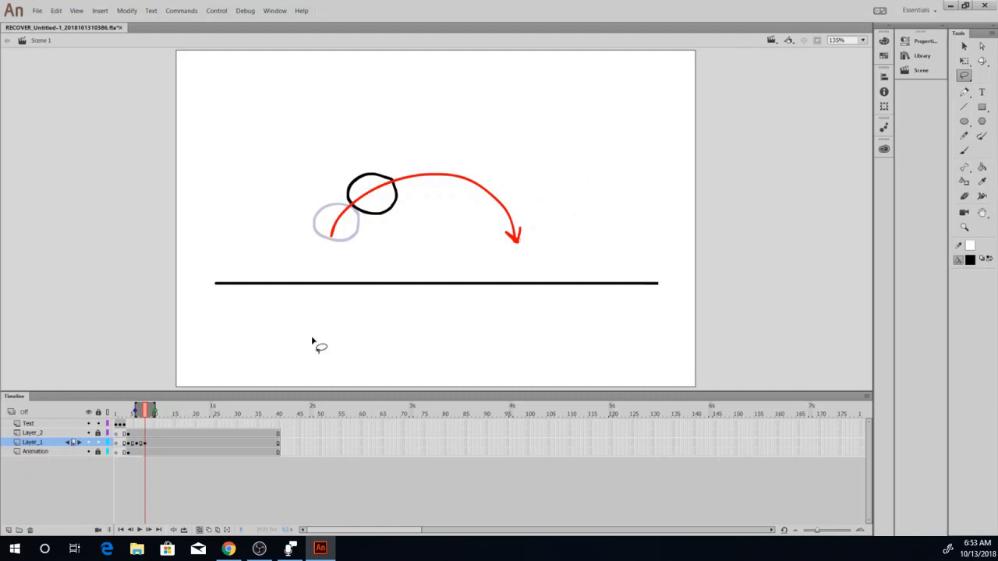
Insert a blank keyframe at frame 10 of Layer_1 and brush in the fourth ball position just before the arc's peak.
left_click(152, 442)
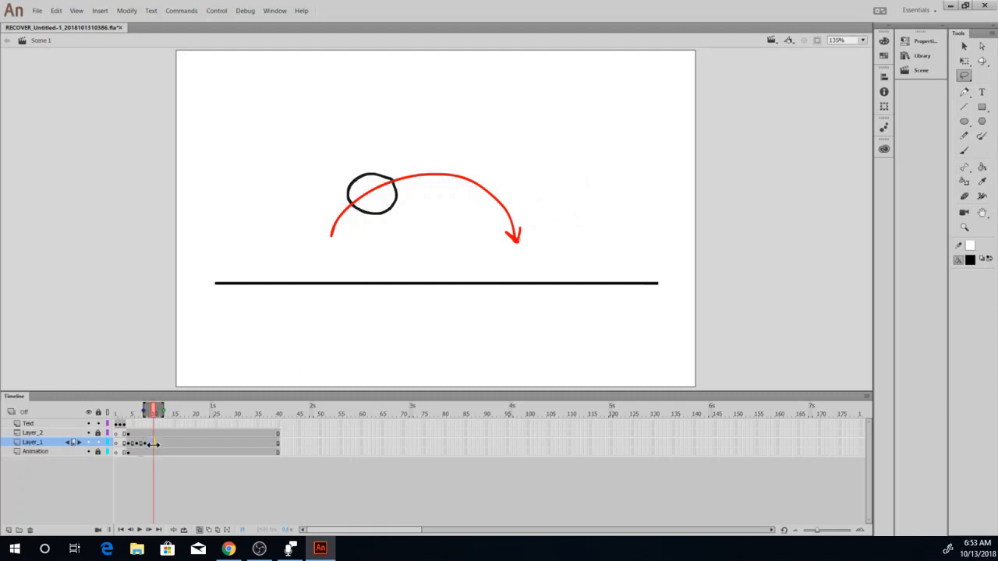
key("F7")
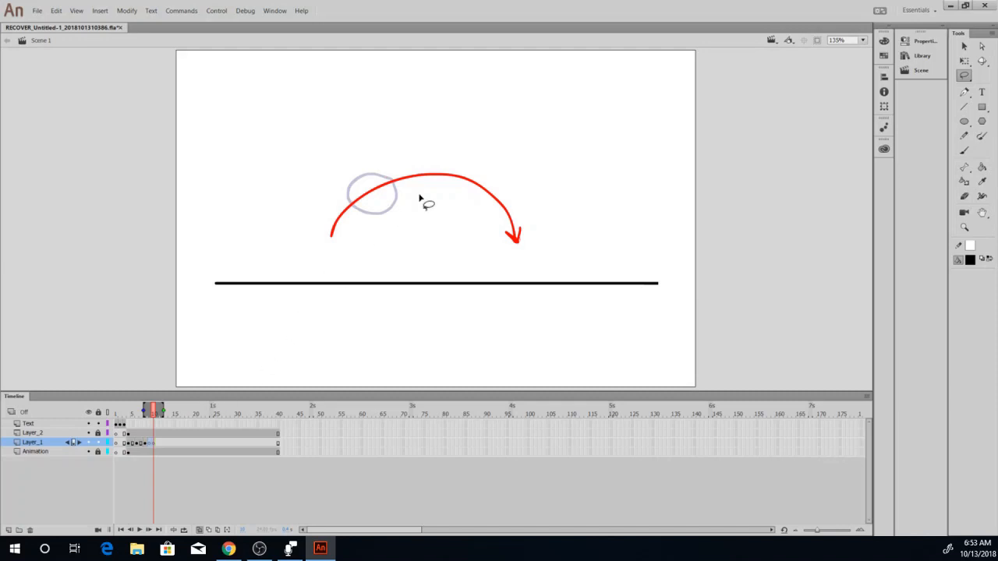
left_click(964, 151)
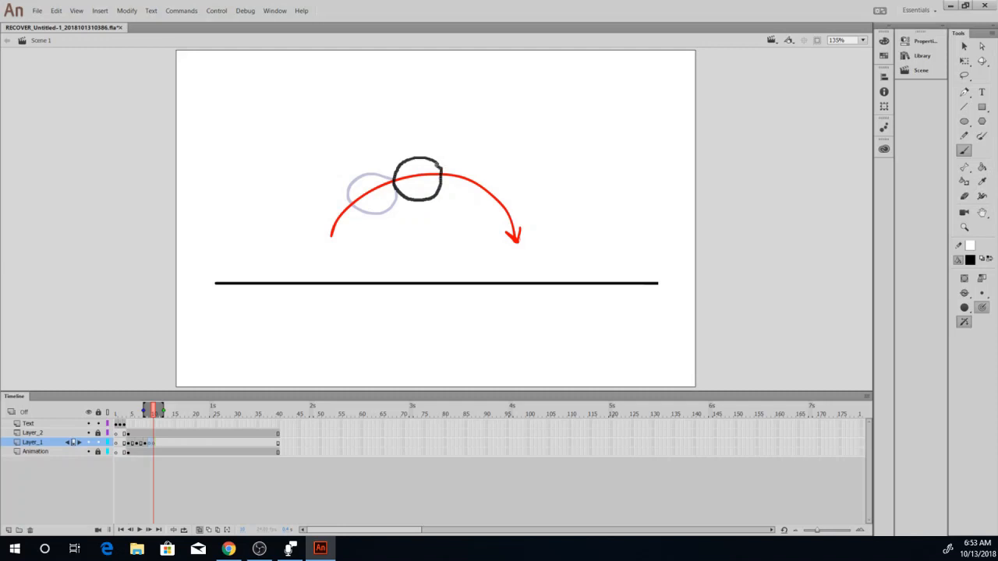
left_click_drag(439, 166, 441, 167)
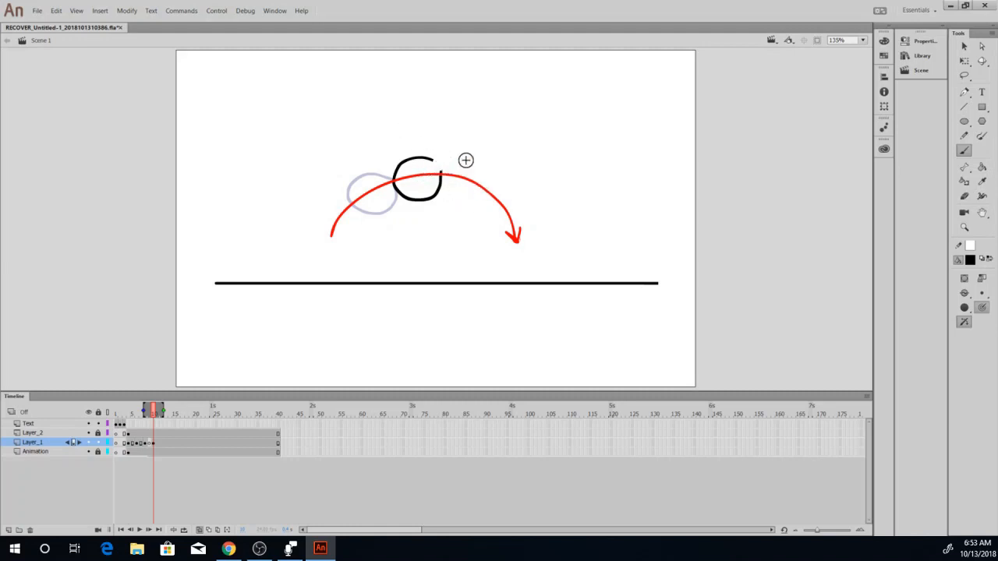
left_click_drag(441, 172, 433, 163)
Turn off onion skinning and move the fourth ball's keyframe from frame 9 to frame 10 of Layer_1.
left_click(201, 530)
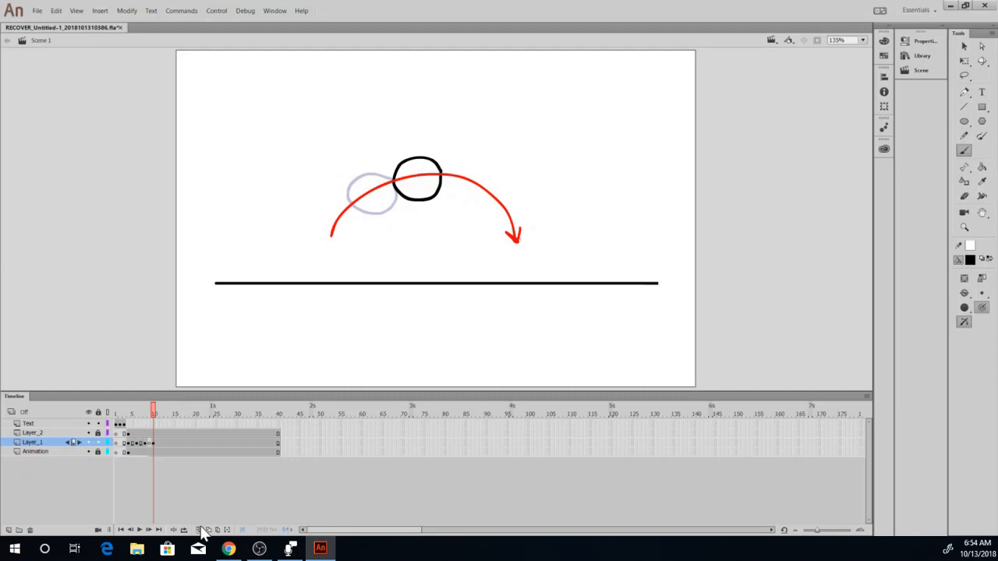
left_click(150, 443)
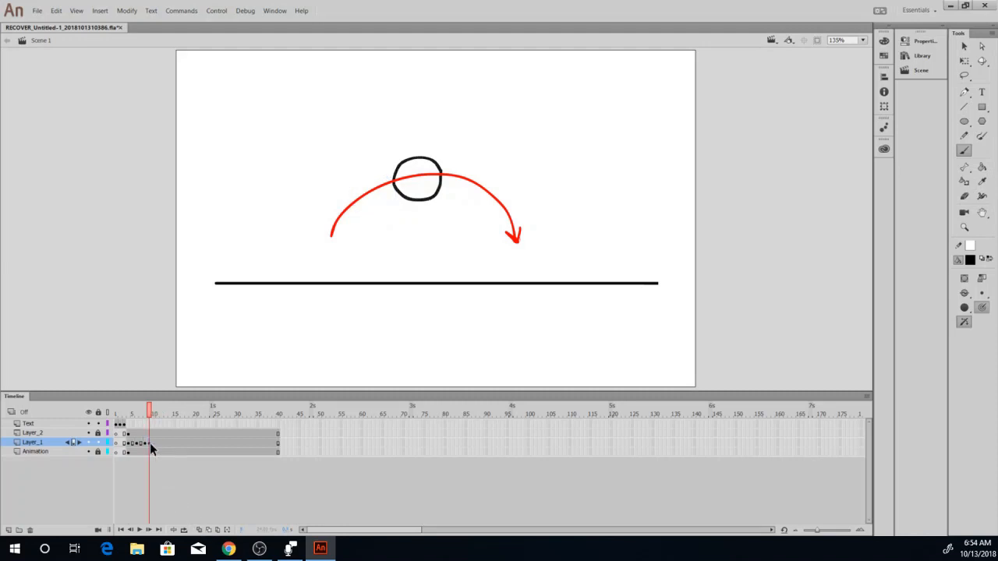
left_click_drag(151, 442, 153, 443)
Insert a blank keyframe at frame 12 of Layer_1 and, with onion skinning on, draw the fifth ball position just past the arc's peak.
left_click(160, 441)
key("F7")
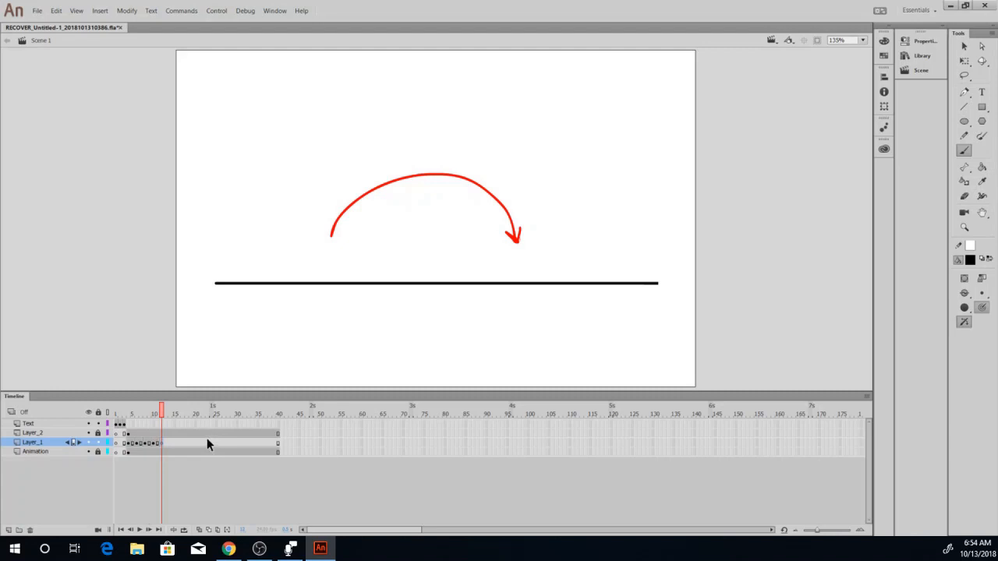
left_click(199, 530)
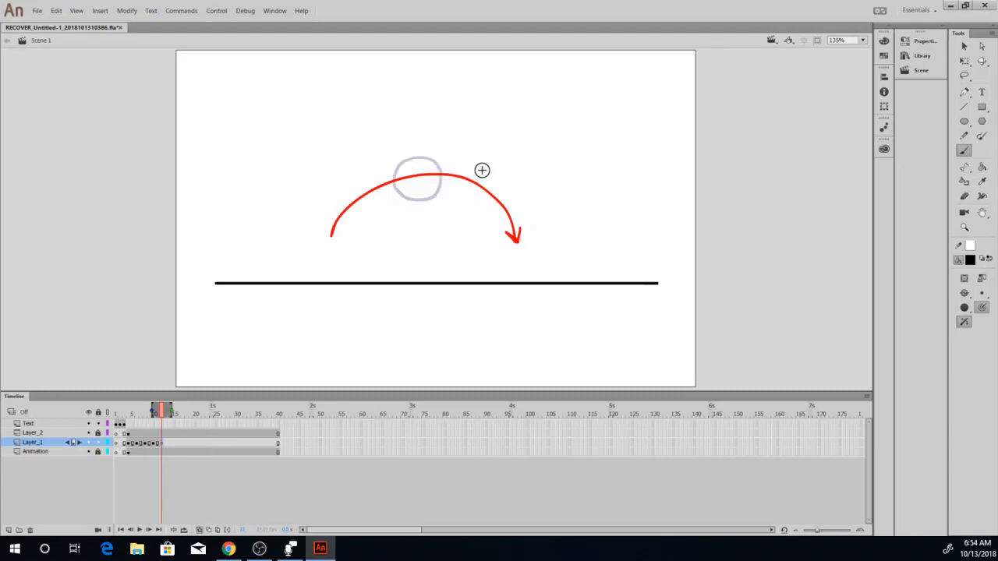
left_click_drag(482, 170, 469, 163)
left_click_drag(493, 184, 468, 161)
key("ctrl+z")
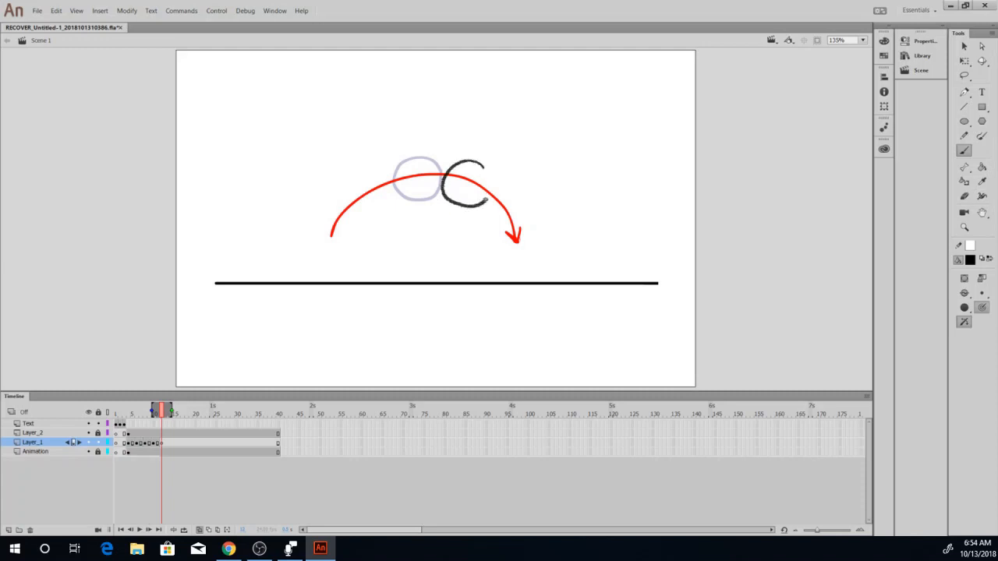
left_click_drag(488, 177, 477, 164)
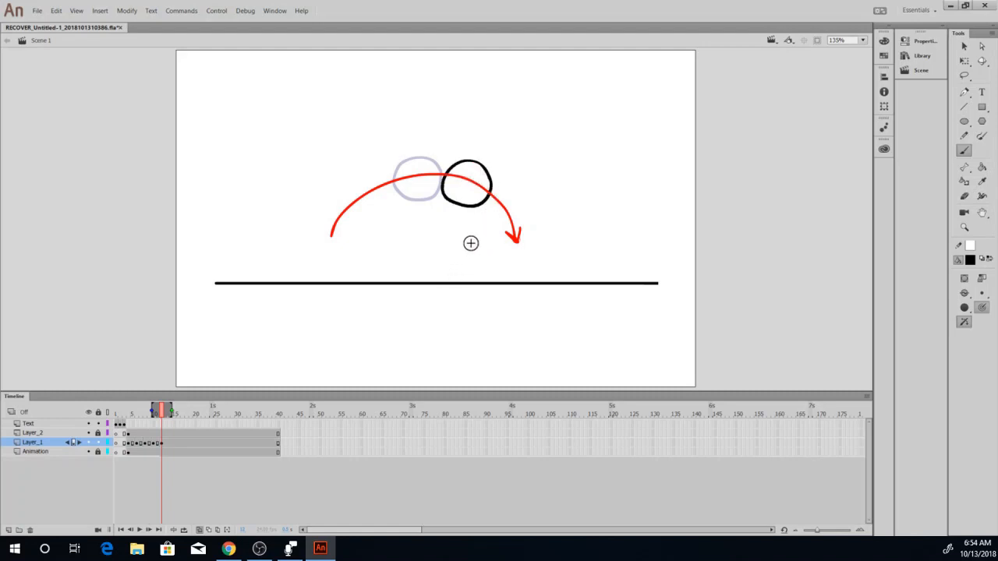
Insert a blank keyframe at frame 14 of Layer_1 and draw the sixth ball position on the arc's descent near the arrowhead.
left_click(168, 443)
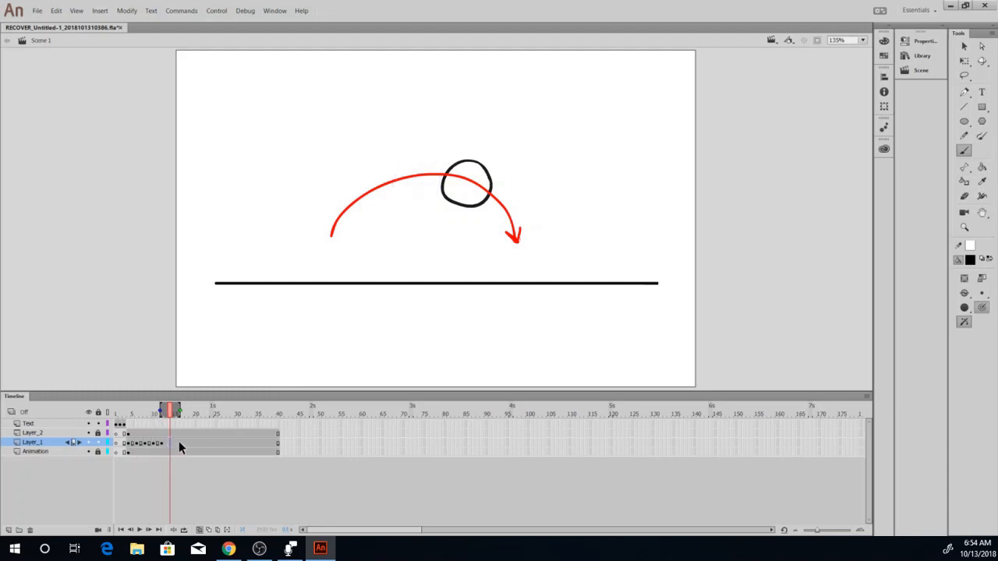
key("F7")
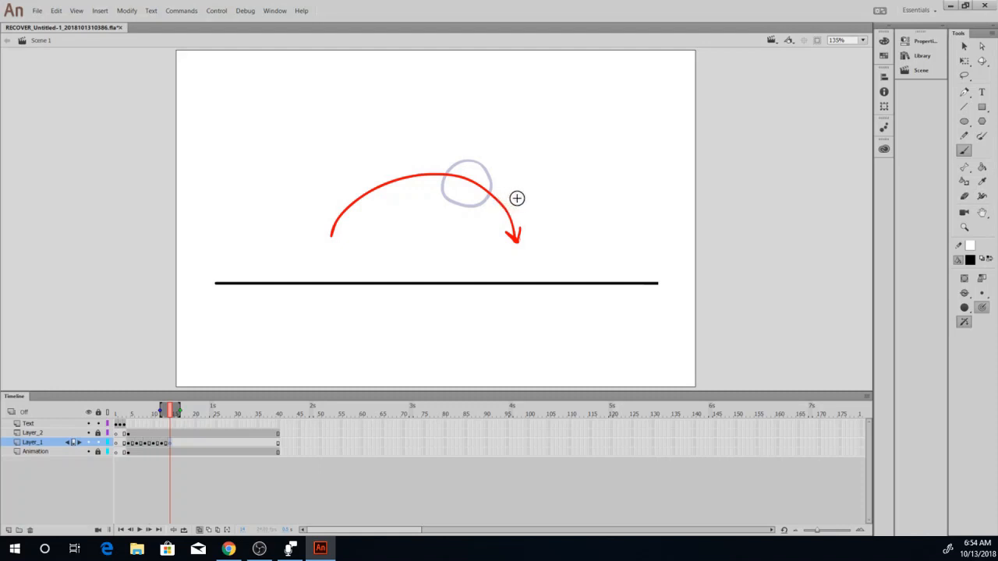
left_click_drag(523, 200, 509, 194)
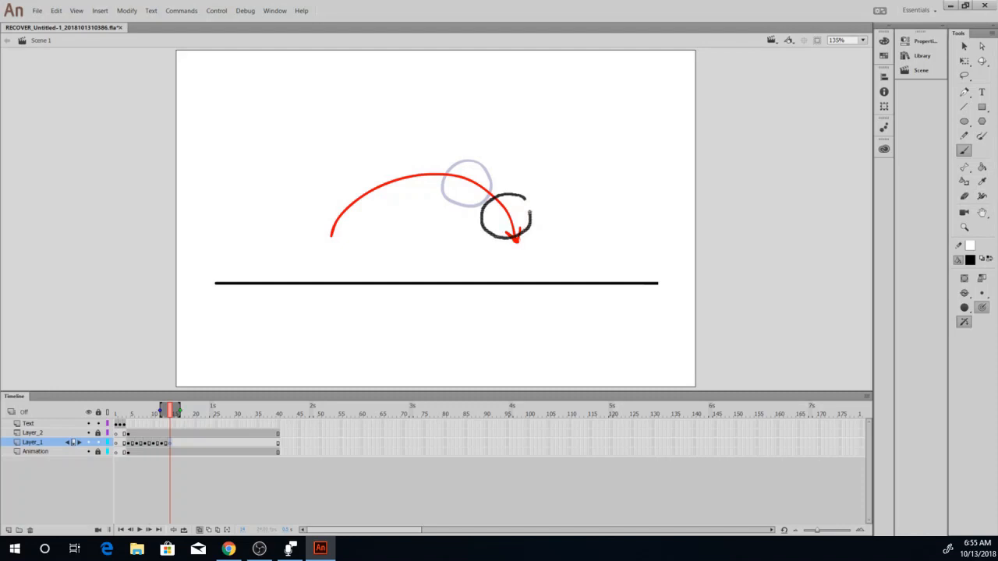
left_click_drag(526, 200, 524, 197)
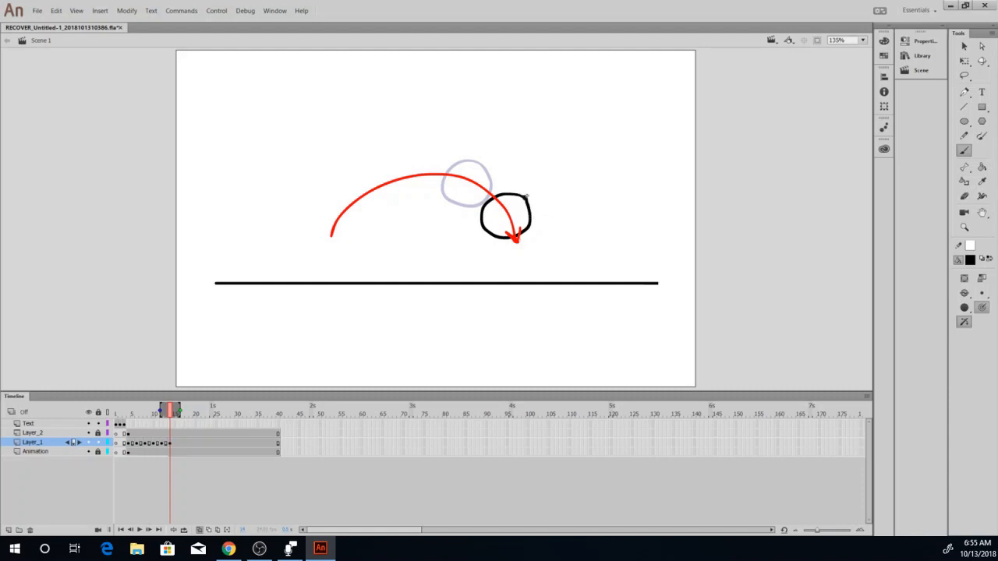
mouse_move(524, 200)
left_mouse_down()
mouse_move(526, 210)
mouse_move(524, 197)
left_mouse_up()
left_click_drag(530, 216, 510, 198)
mouse_move(519, 195)
left_mouse_down()
mouse_move(528, 211)
mouse_move(519, 223)
left_mouse_up()
Insert a blank keyframe at frame 16 of Layer_1 and draw the seventh ball landing on the ground line below the arrowhead.
left_click(178, 444)
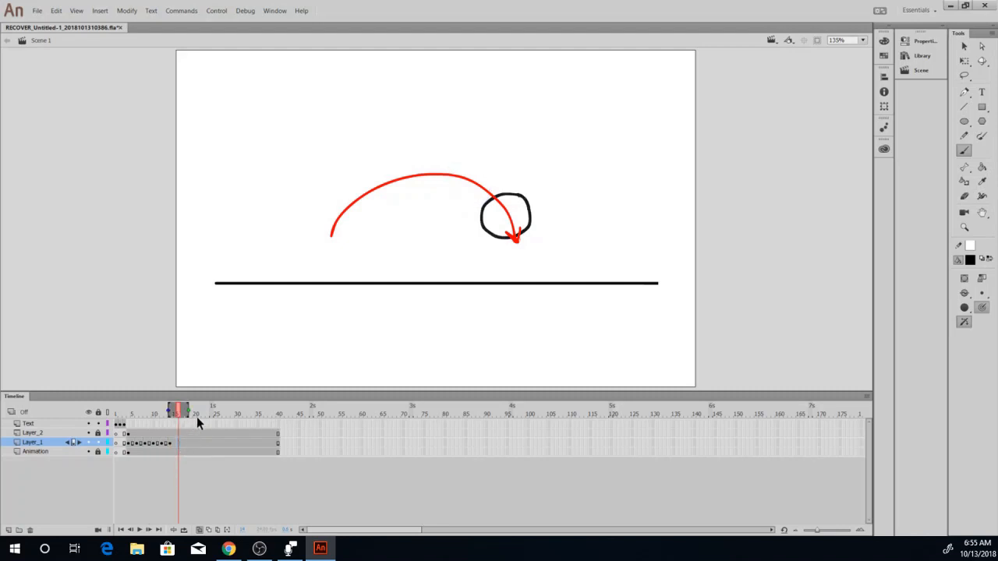
key("F7")
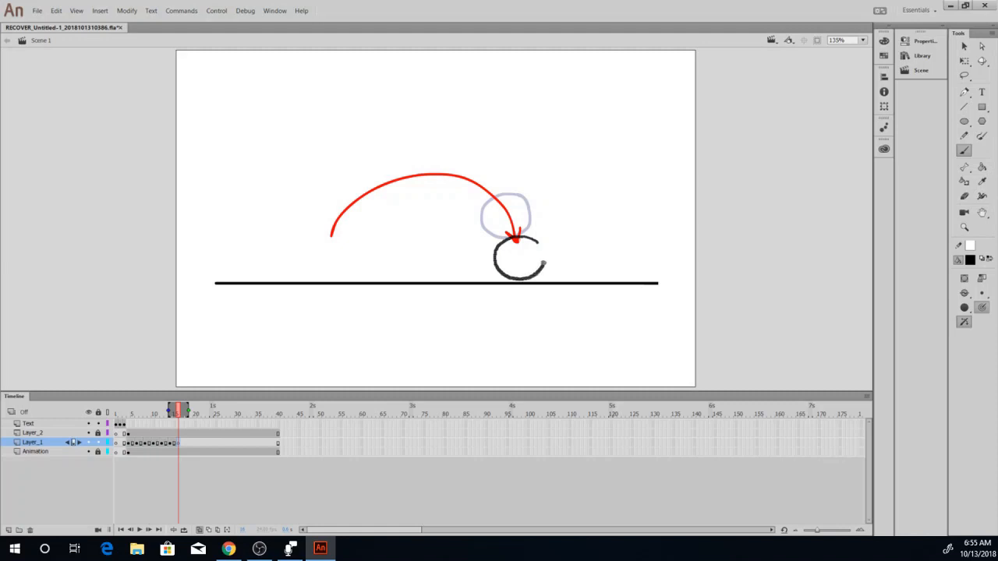
left_click_drag(538, 243, 532, 239)
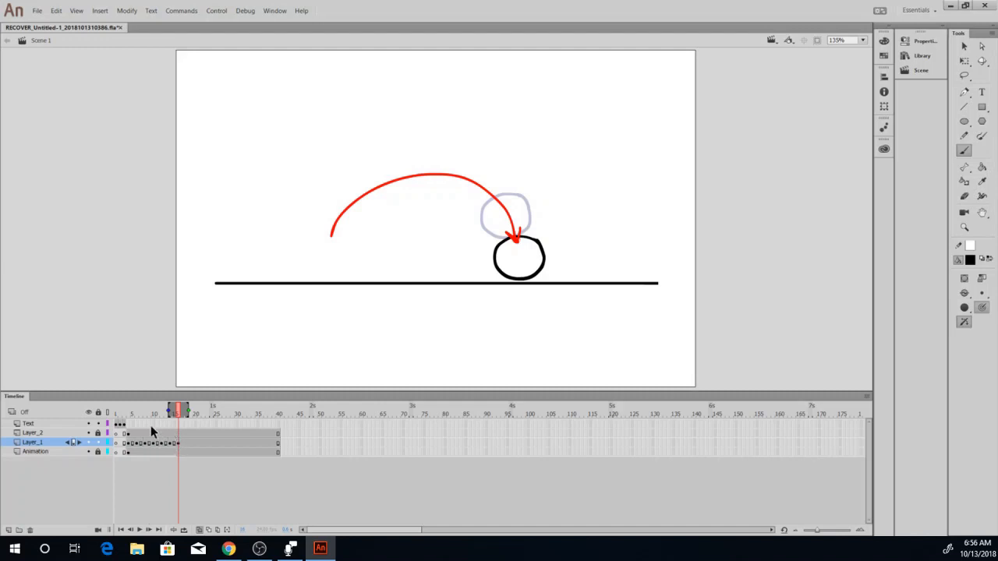
Turn off onion skinning and scrub from frame 4 to frame 16 to review the ball's motion along the arc.
left_click(199, 530)
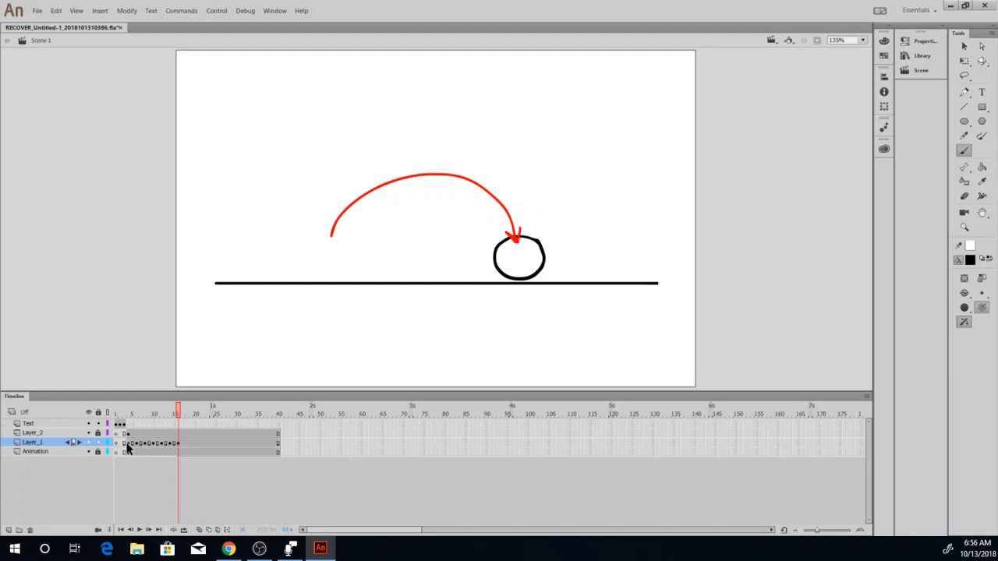
left_click(128, 415)
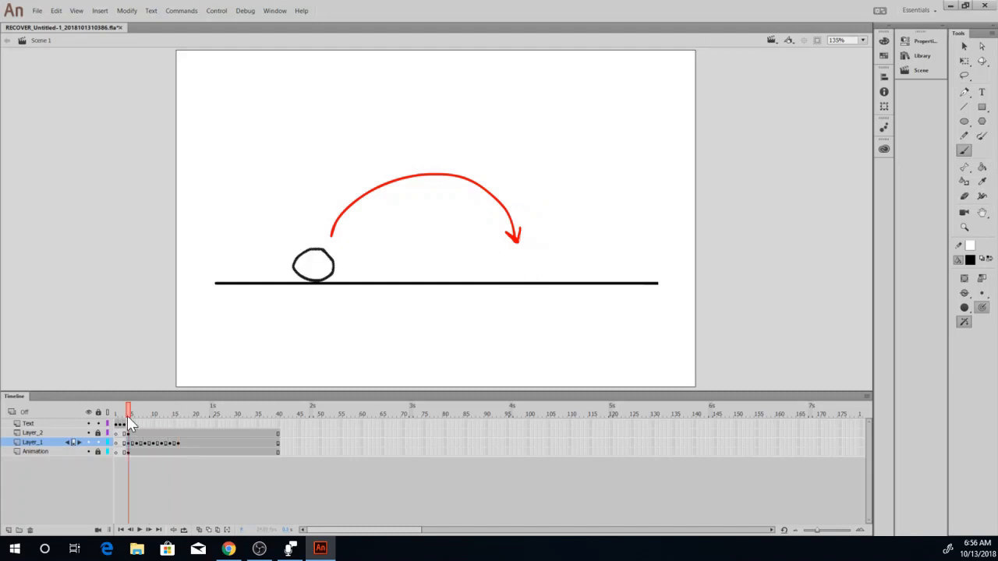
left_click_drag(129, 417, 180, 435)
left_click(179, 441)
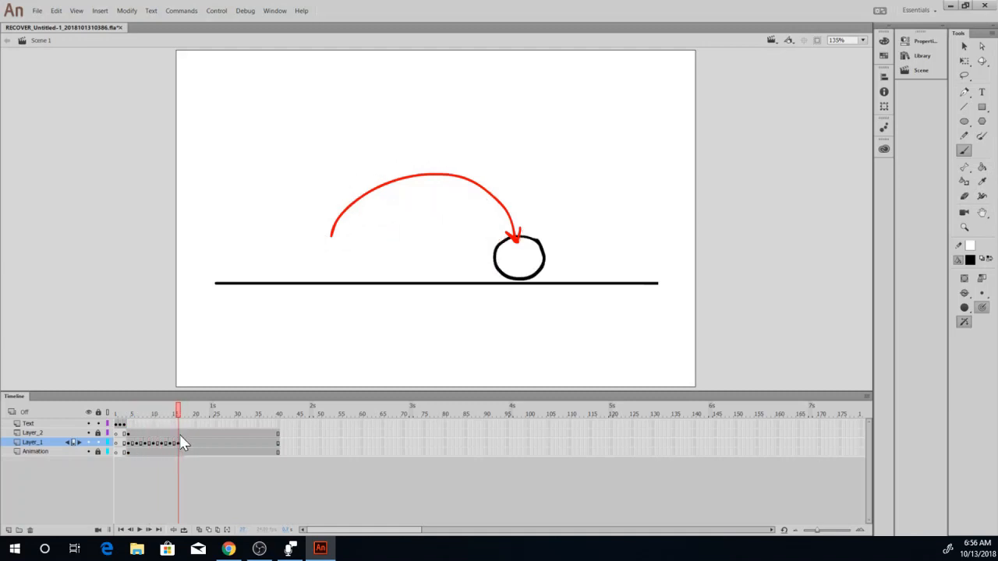
Hide Layer_2 with the red arrow, scrub through the ball animation and return to frame 4.
left_click(88, 433)
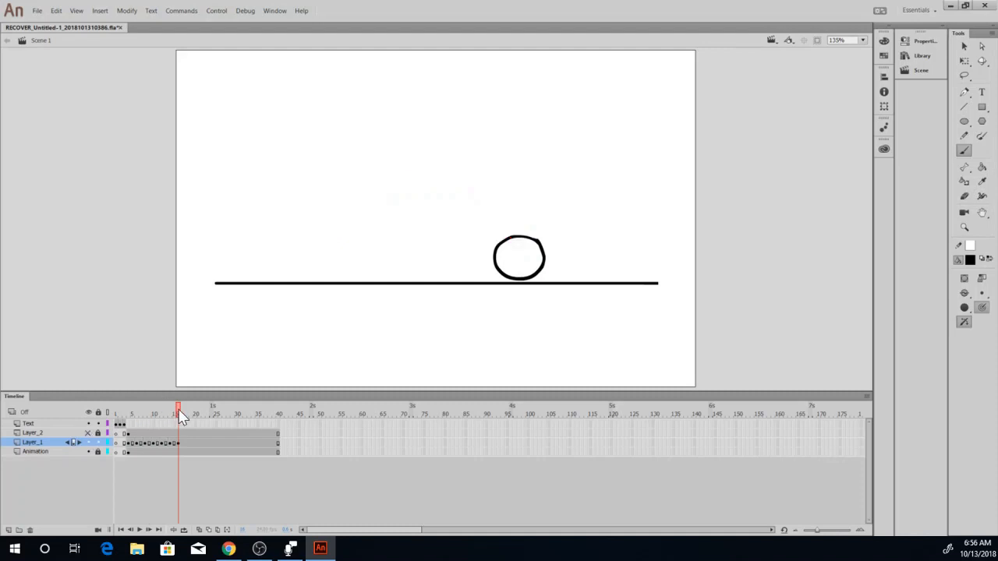
left_click_drag(178, 409, 186, 467)
left_click(129, 444)
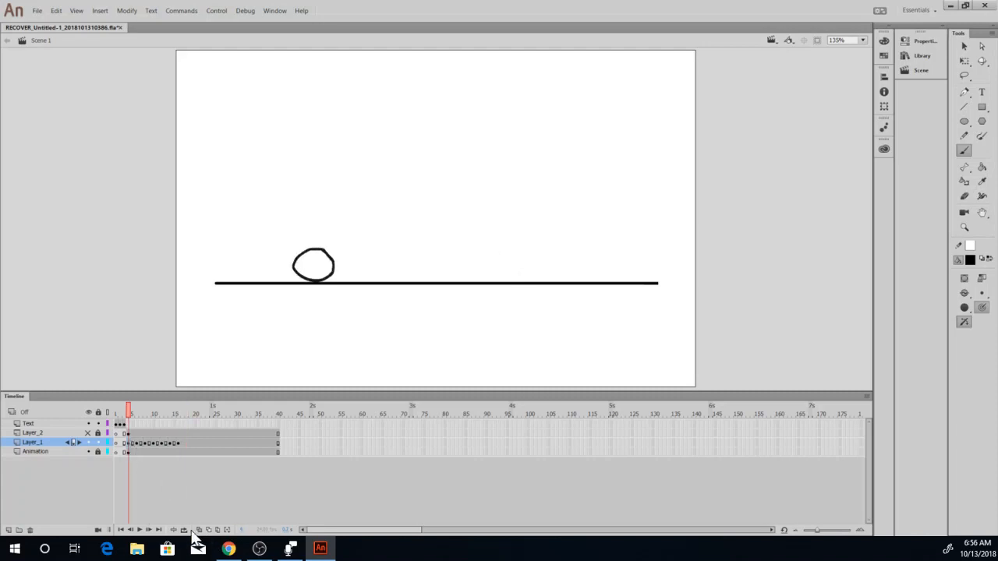
Turn on loop playback and set its range from frame 4 to frame 17.
left_click(185, 530)
left_click_drag(120, 407, 132, 407)
left_click_drag(161, 410, 182, 415)
Play the looped ball animation twice to check the motion, pausing playback each time.
left_click(139, 530)
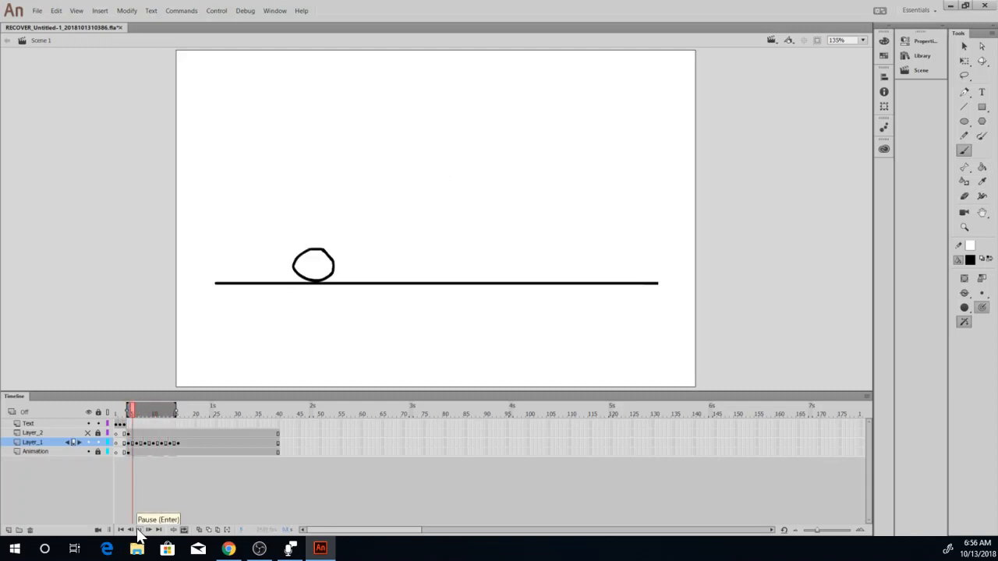
left_click(139, 530)
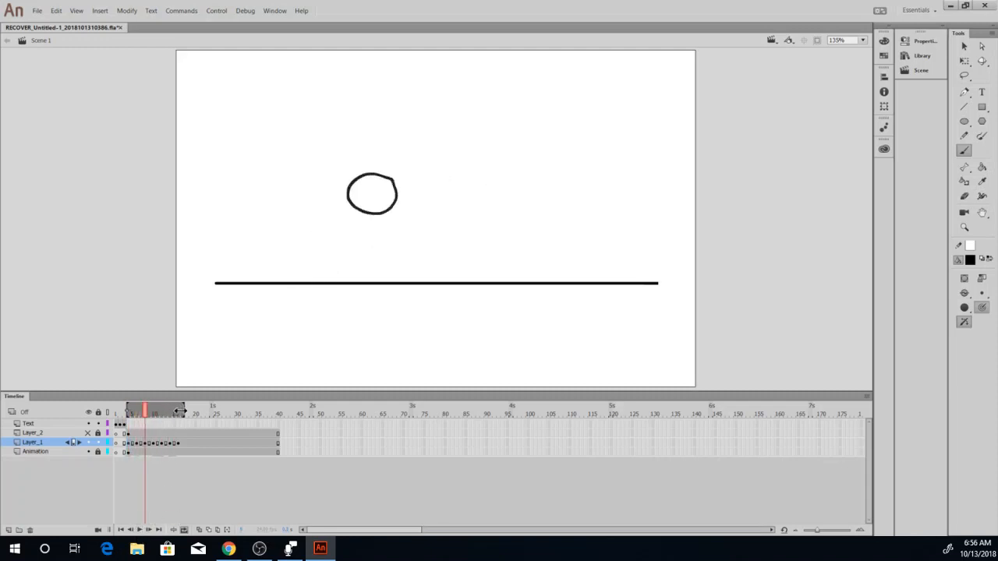
left_click(121, 530)
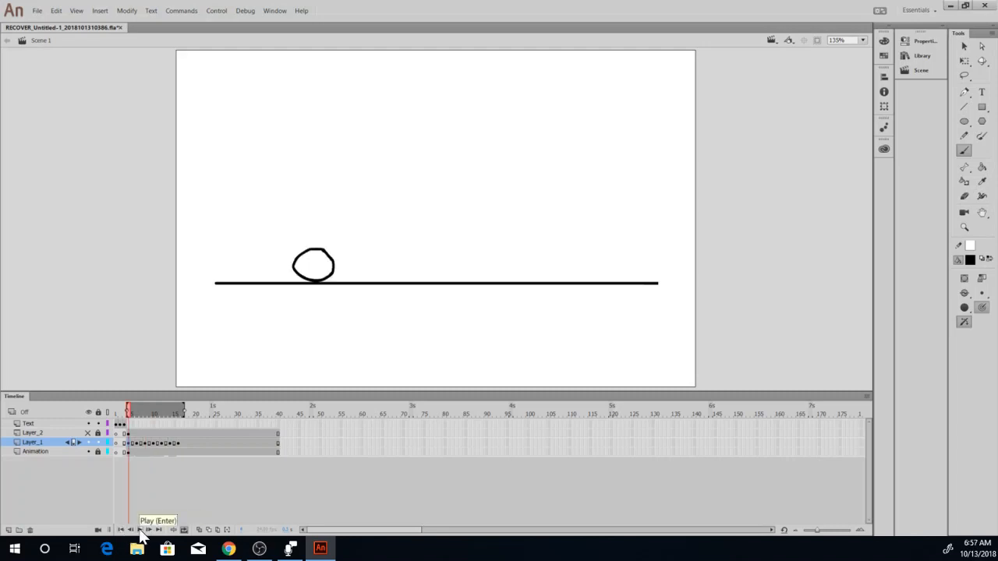
left_click(140, 530)
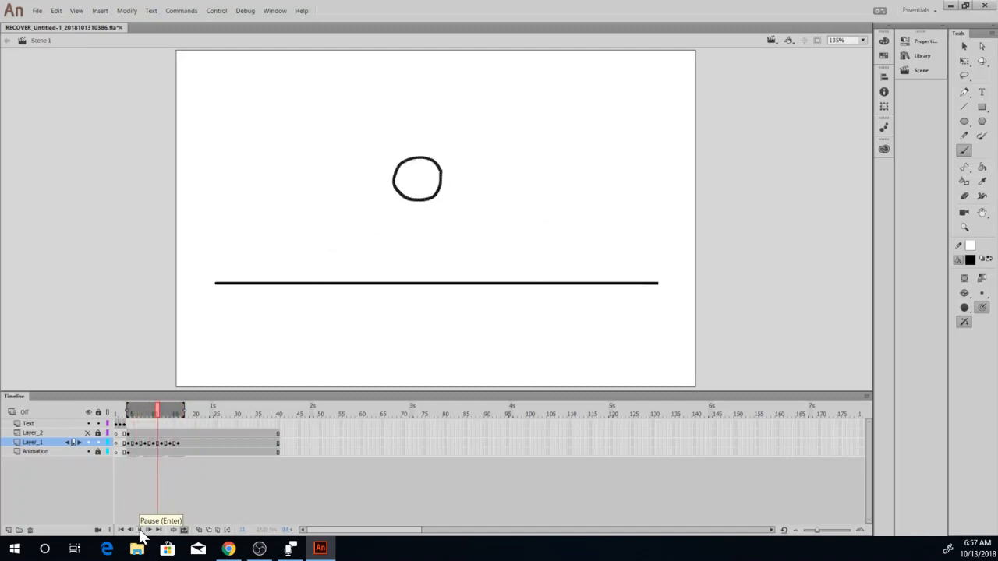
left_click(140, 530)
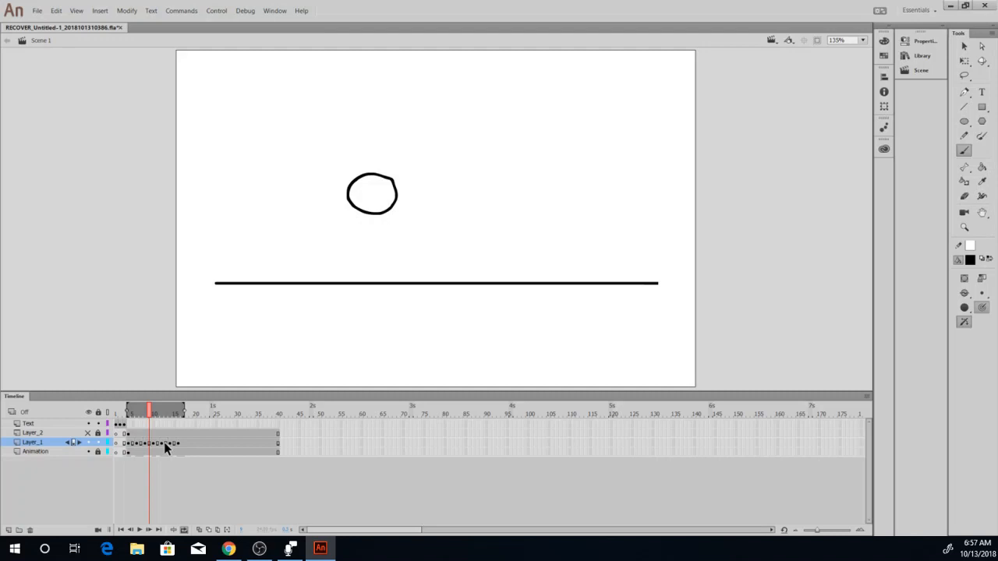
Set up a new layer above Layer_1 at frame 4, with looping off, Layer_1 hidden and Layer_2's red arc shown.
left_click(184, 530)
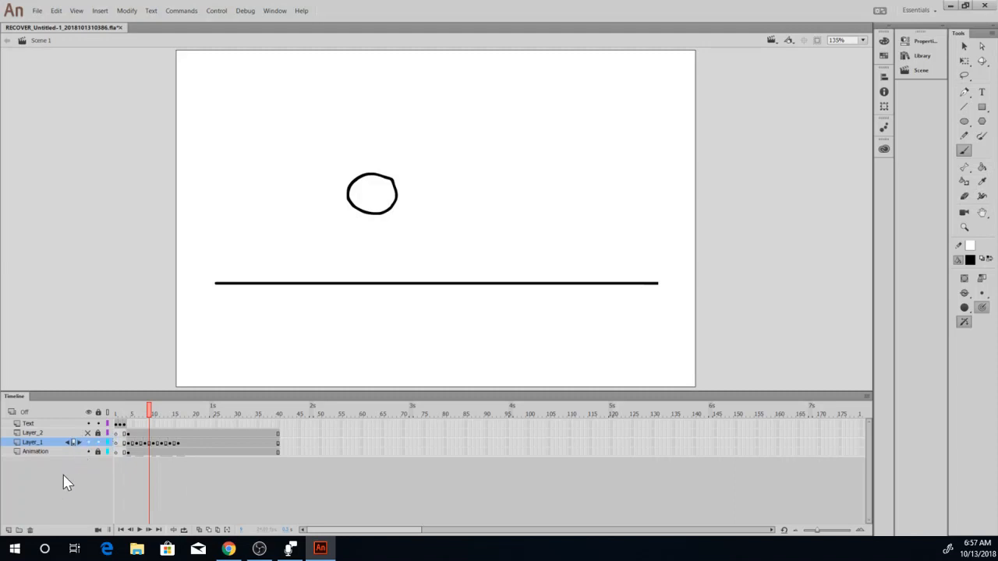
left_click(8, 530)
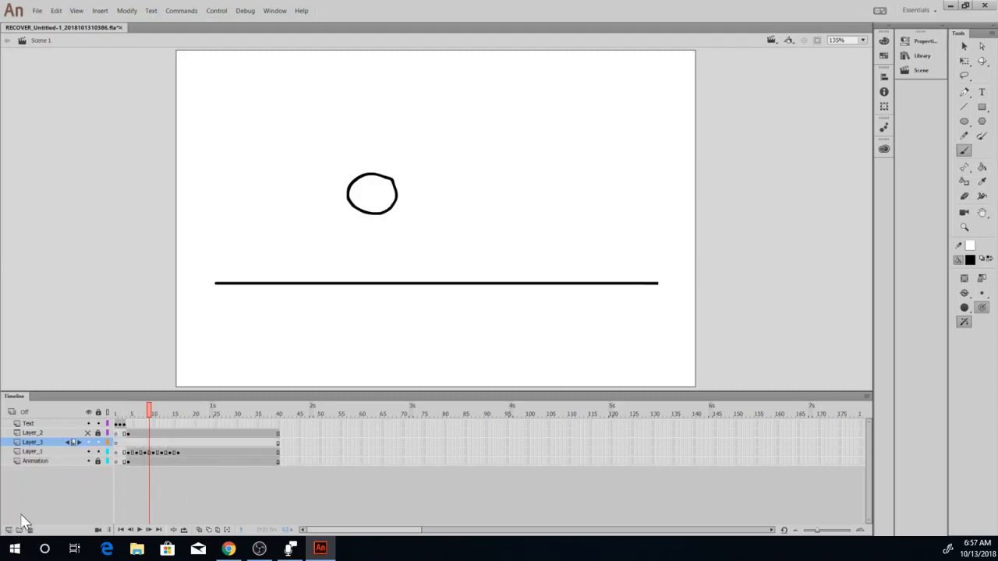
left_click(88, 452)
left_click(128, 443)
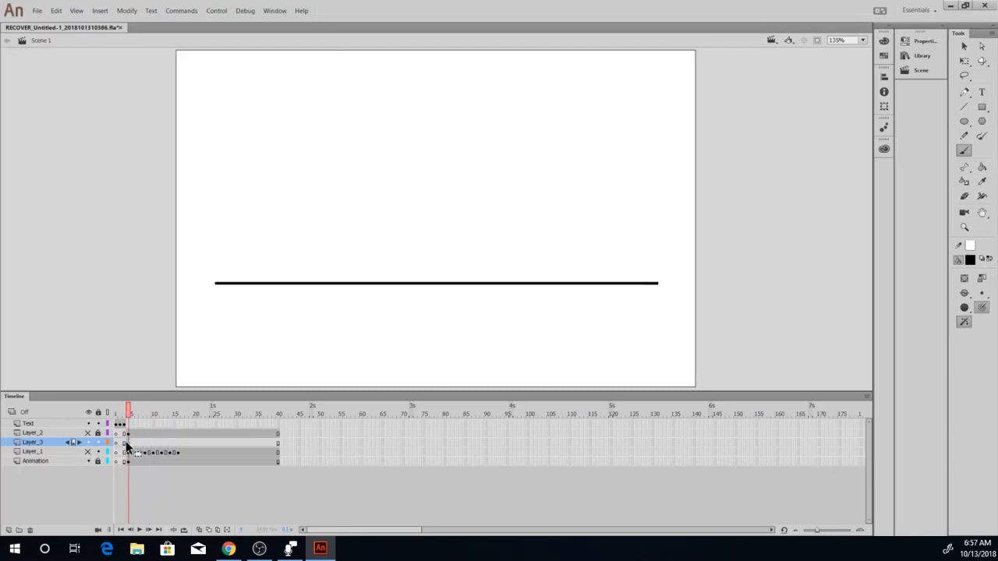
left_click_drag(126, 444, 116, 452)
left_click(88, 432)
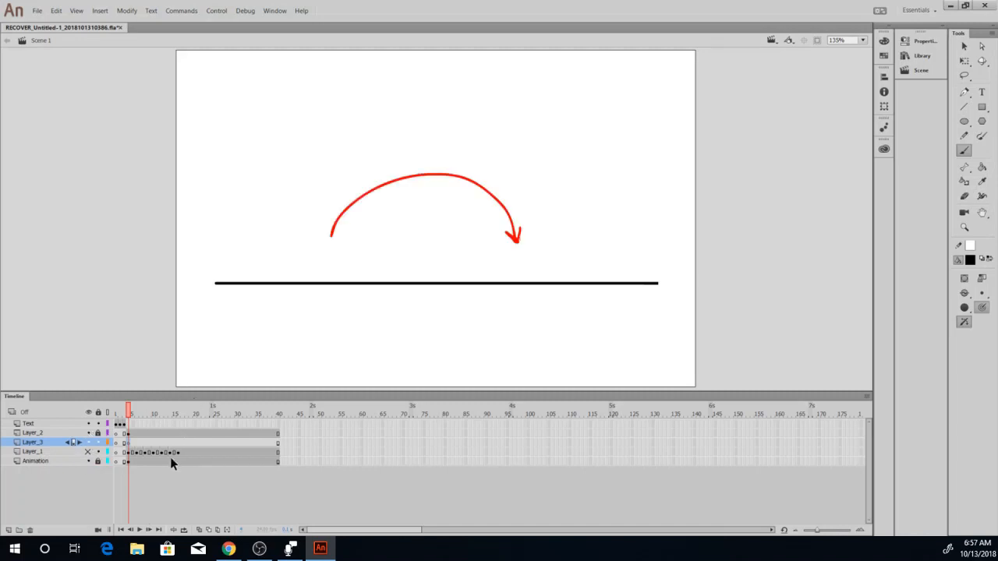
Brush a ball on the ground line at the start of the arc on frame 4 and label it A.
left_click(965, 151)
left_click_drag(335, 241, 348, 249)
left_click_drag(349, 254, 347, 250)
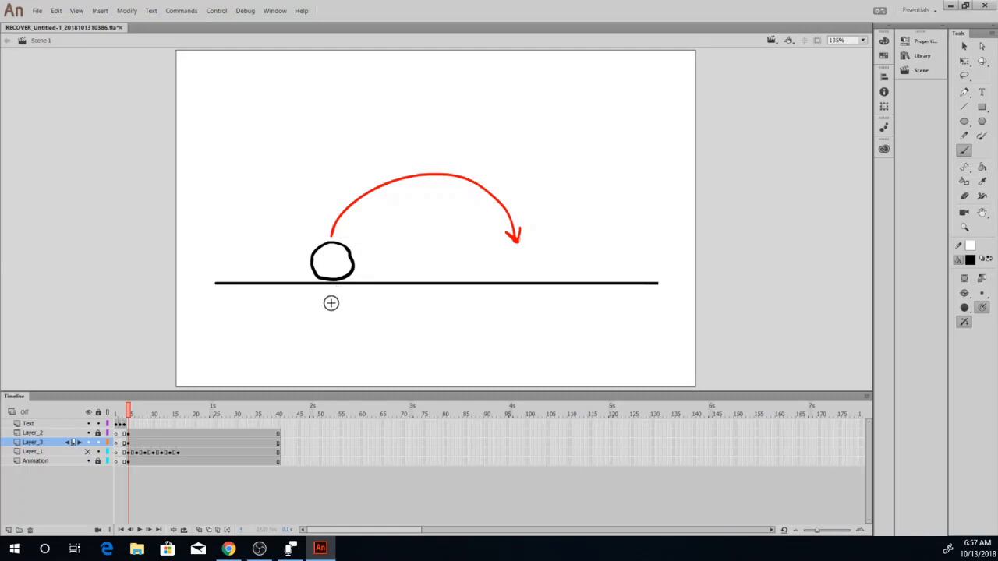
mouse_move(318, 314)
left_mouse_down()
mouse_move(327, 293)
mouse_move(335, 314)
mouse_move(334, 305)
left_mouse_up()
Insert a blank keyframe at frame 16 on Layer_3 and, using onion skinning, draw the ball labelled B at the arc's end.
left_click(178, 442)
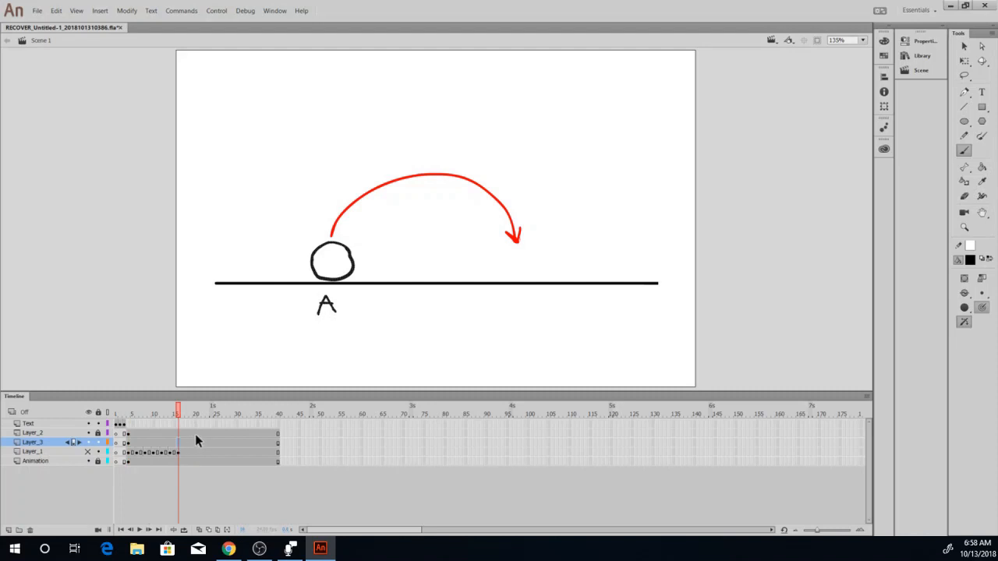
key("F7")
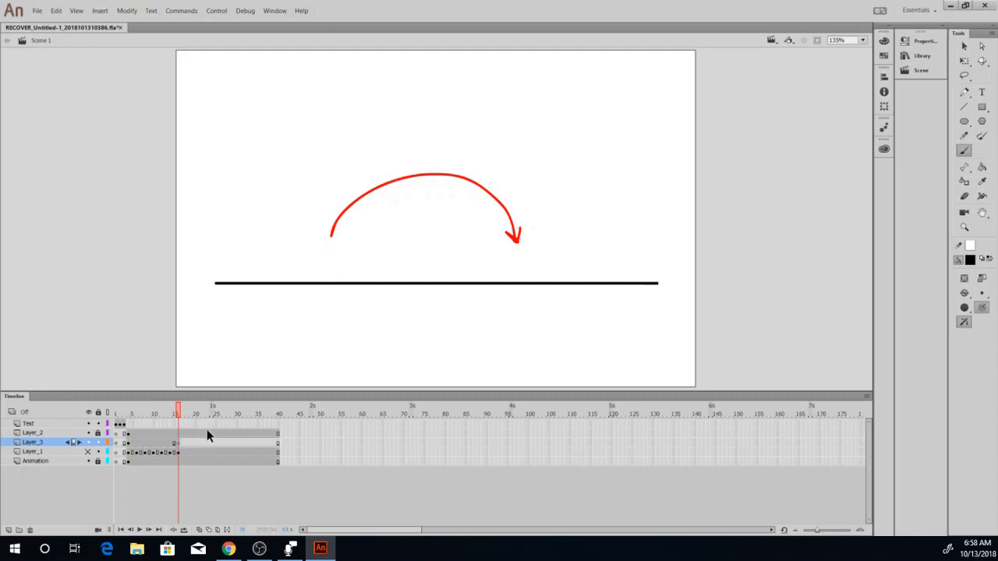
left_click(208, 529)
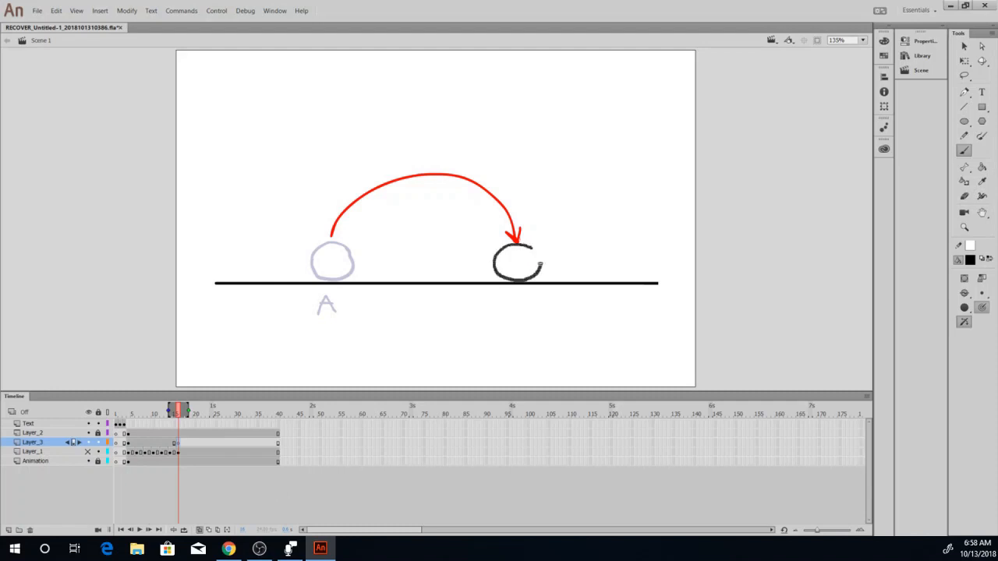
left_click_drag(535, 249, 537, 251)
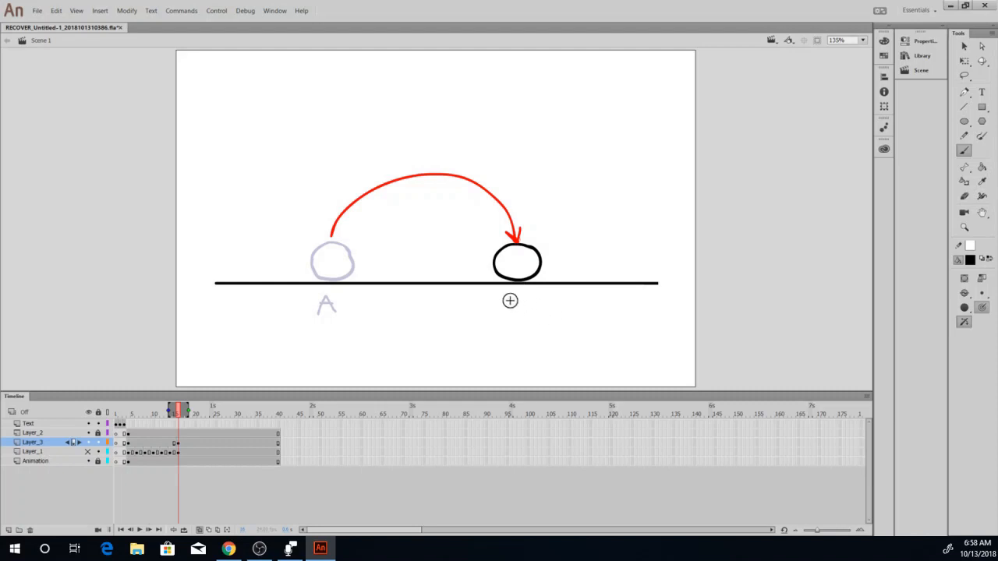
mouse_move(517, 305)
left_mouse_down()
mouse_move(516, 295)
mouse_move(517, 306)
left_mouse_up()
left_click(199, 530)
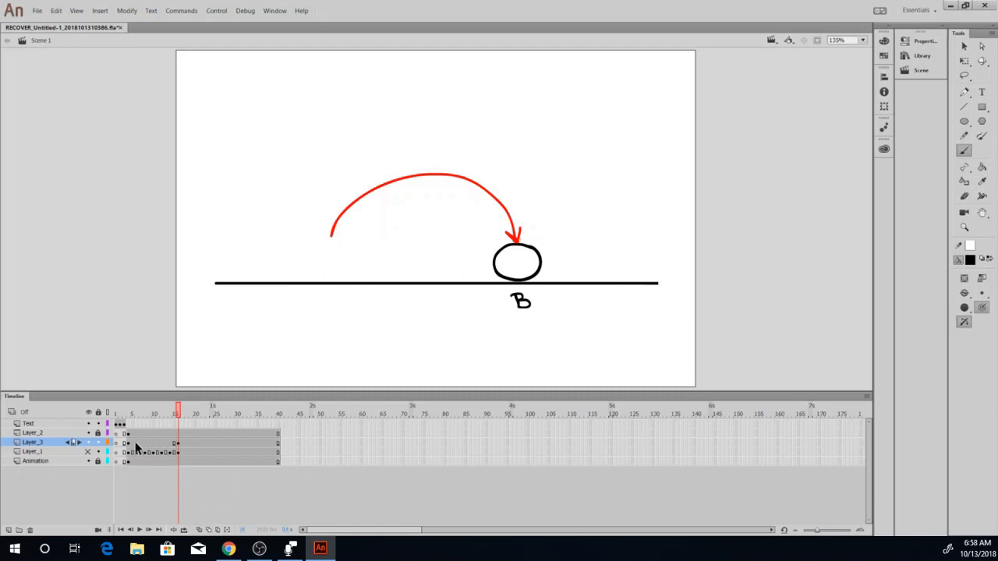
Insert a blank keyframe at frame 9 on Layer_3 and extend the onion skin range to cover both balls A and B.
left_click(131, 444)
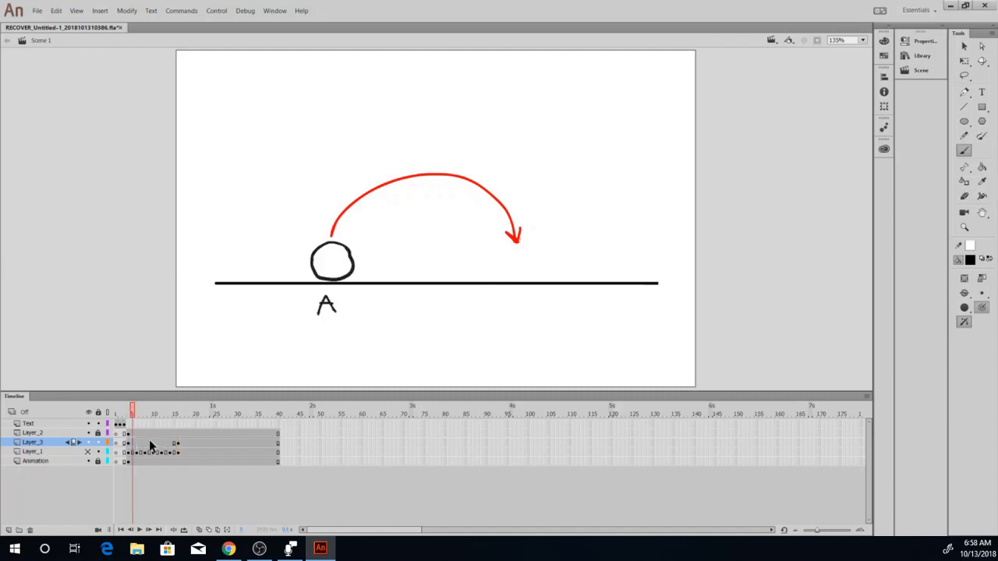
left_click(150, 442)
key("F7")
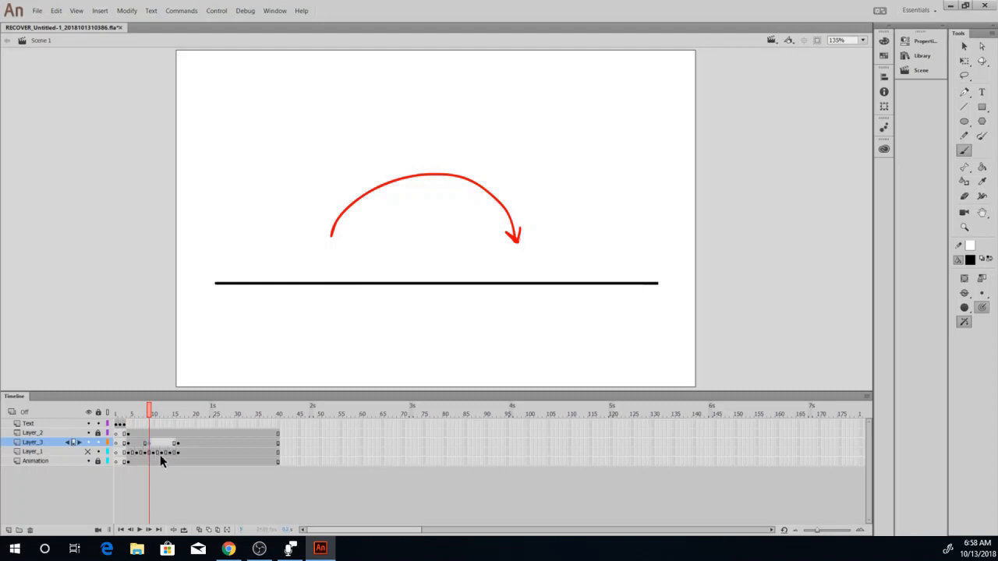
left_click(199, 530)
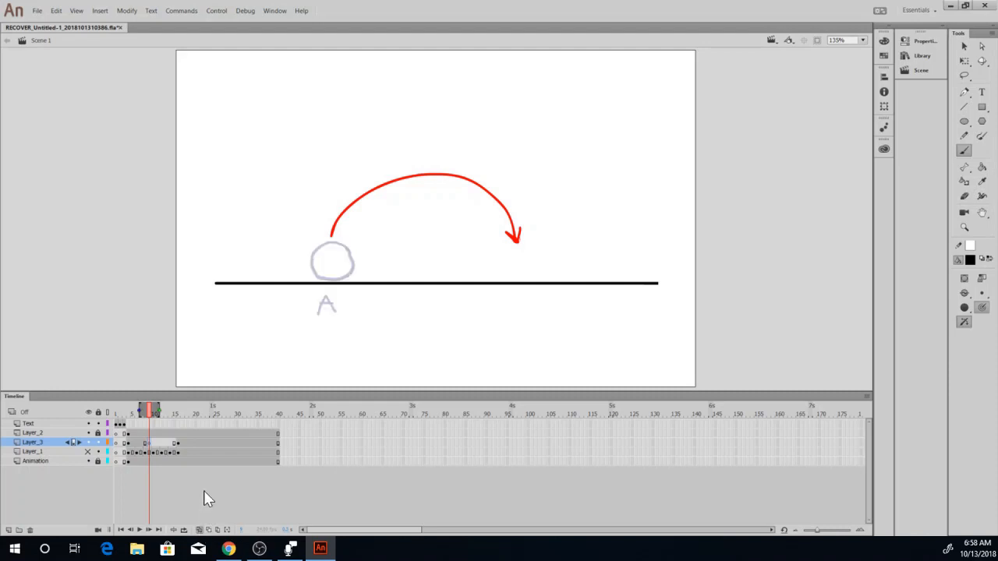
left_click_drag(164, 410, 187, 414)
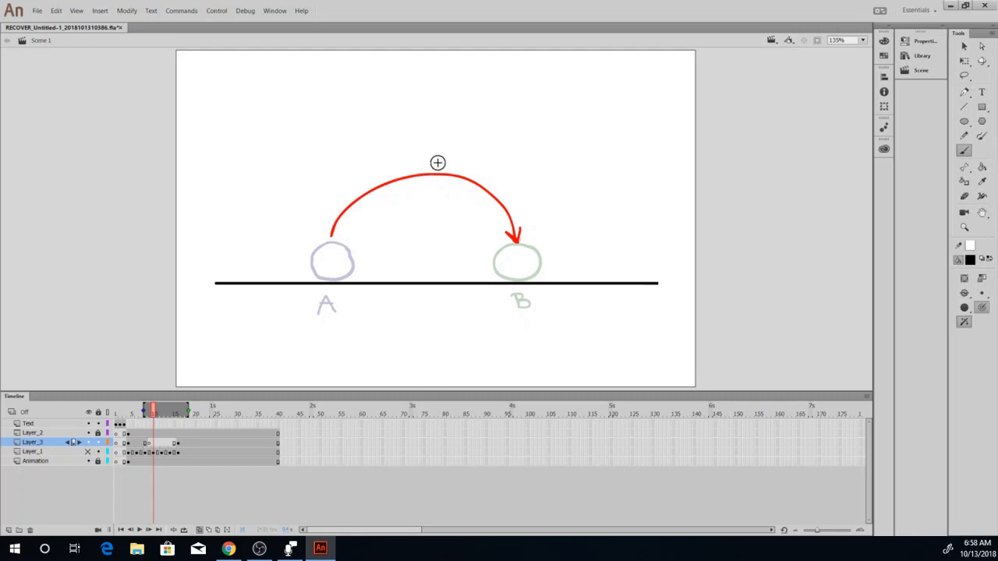
left_click(150, 444)
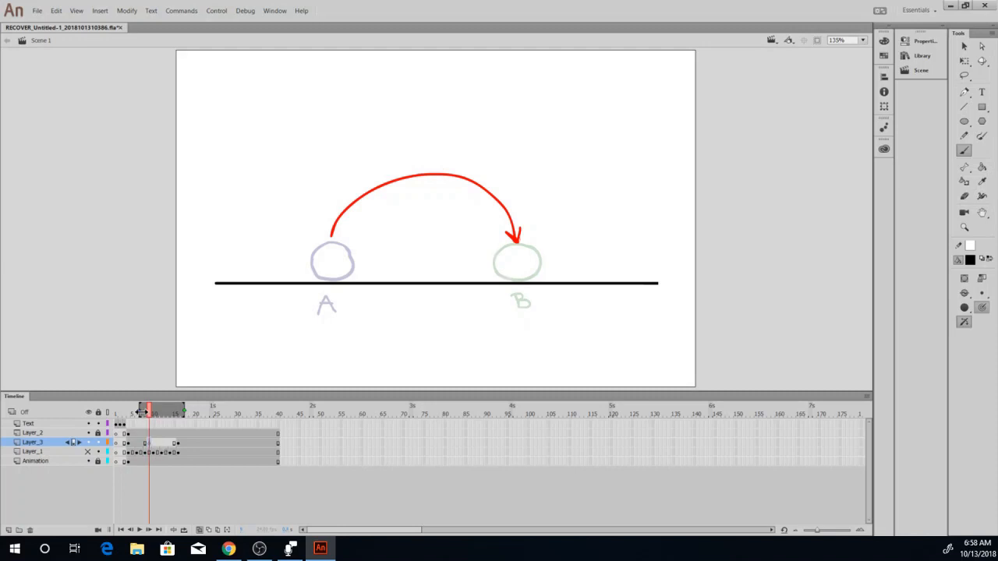
left_click_drag(140, 411, 131, 411)
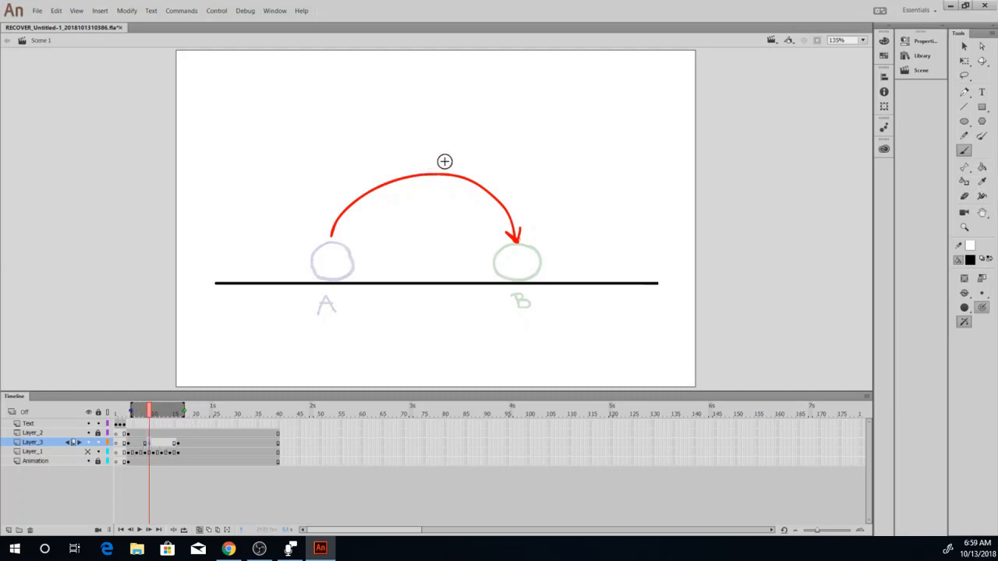
Draw the middle ball at the peak of the arc, label it C and turn off onion skinning.
left_click_drag(446, 160, 416, 158)
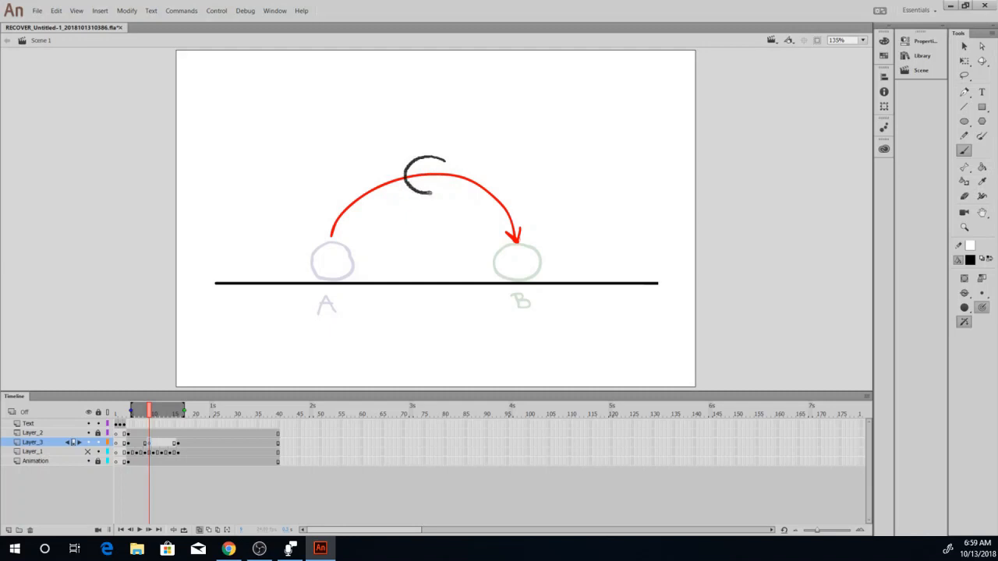
left_click_drag(441, 161, 432, 143)
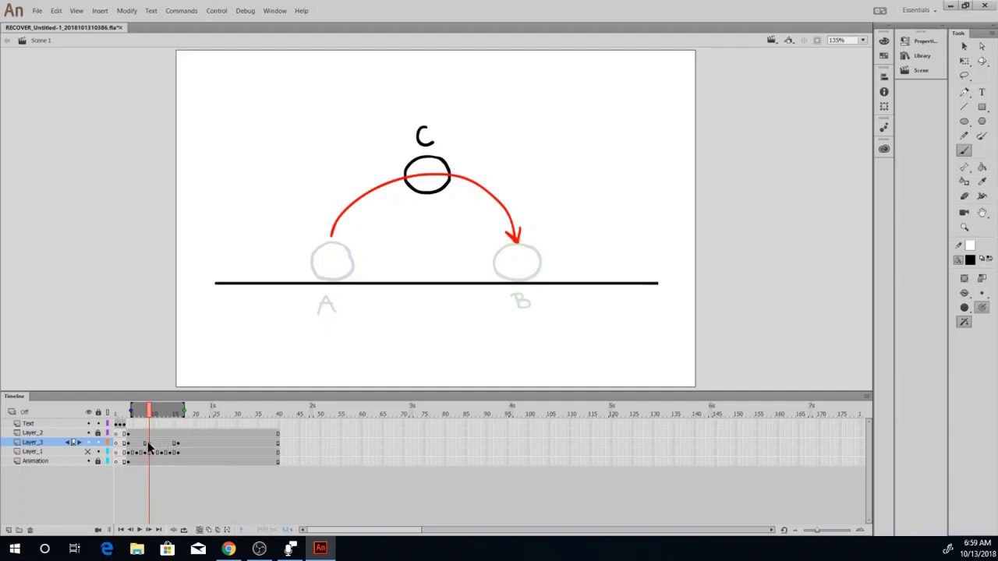
left_click(200, 530)
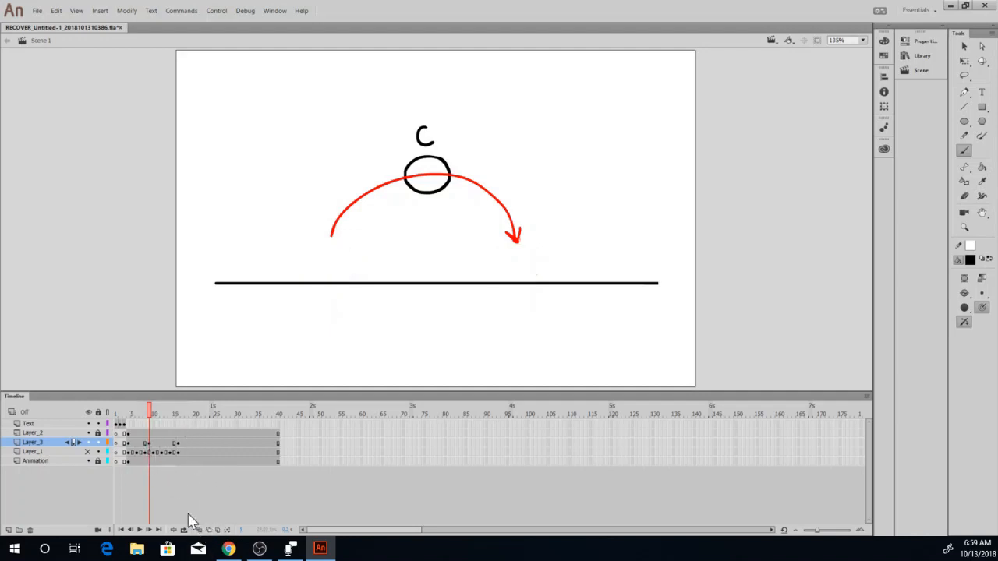
Shift ball C's keyframe one frame later to frame 10 and return to frame 4.
left_click(149, 442)
key(".")
left_click(149, 442)
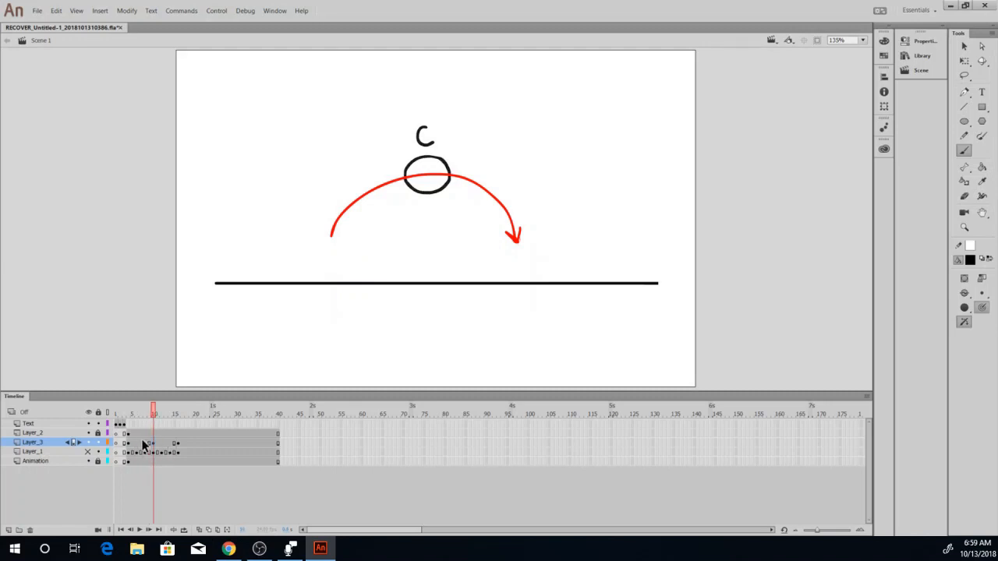
left_click(131, 442)
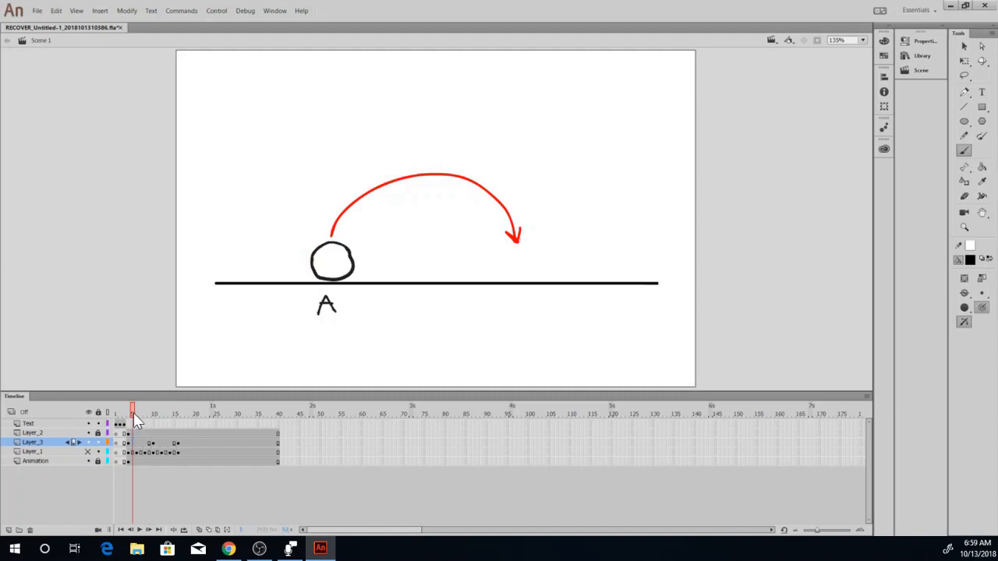
mouse_move(134, 412)
left_mouse_down()
mouse_move(185, 423)
mouse_move(132, 426)
mouse_move(152, 414)
mouse_move(178, 418)
mouse_move(141, 418)
mouse_move(179, 424)
mouse_move(136, 426)
mouse_move(183, 431)
mouse_move(128, 430)
left_mouse_up()
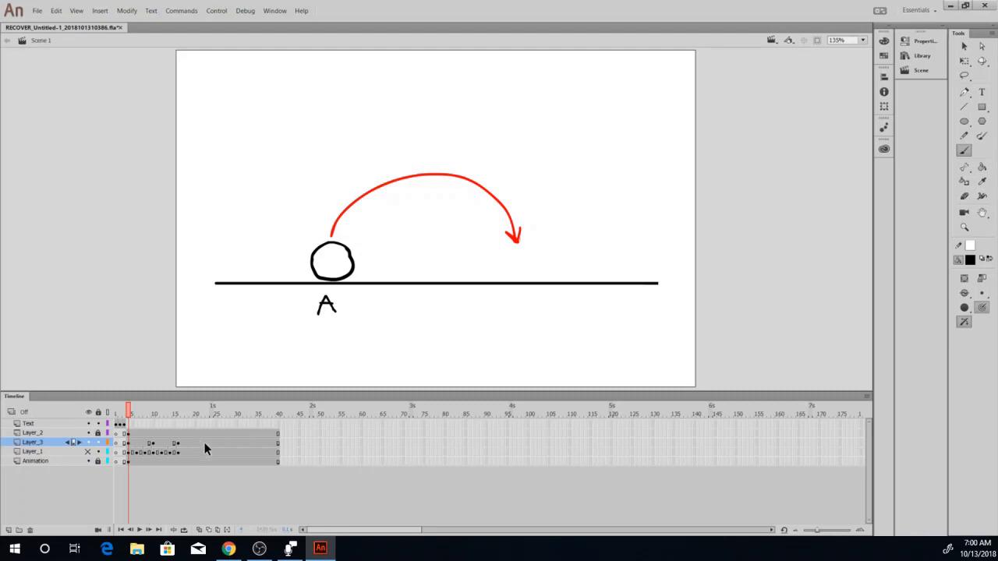
Insert a blank keyframe at frame 6 on Layer_3 and briefly check it against the neighbouring poses with onion skinning.
left_click(137, 444)
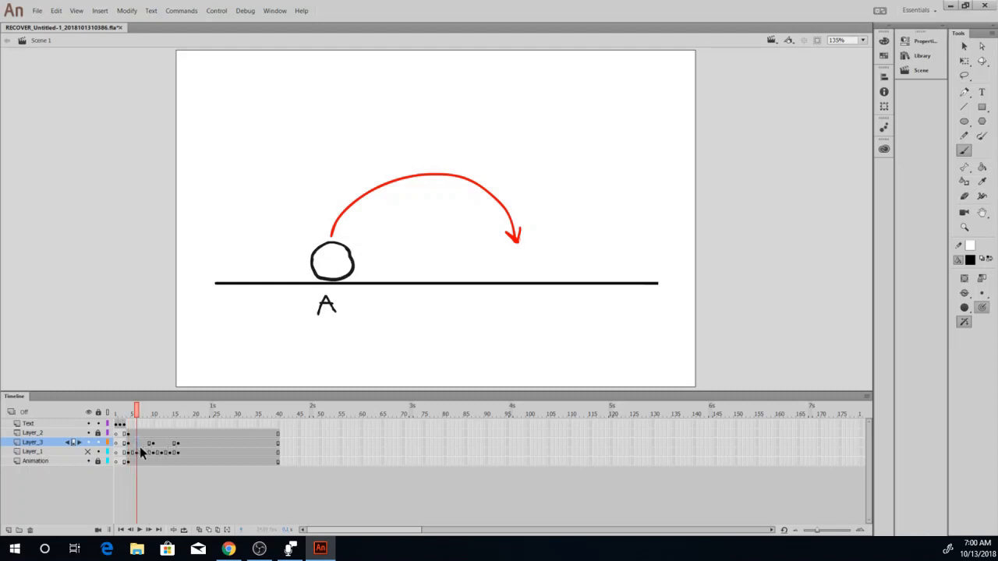
left_click_drag(136, 446, 149, 443)
key("F7")
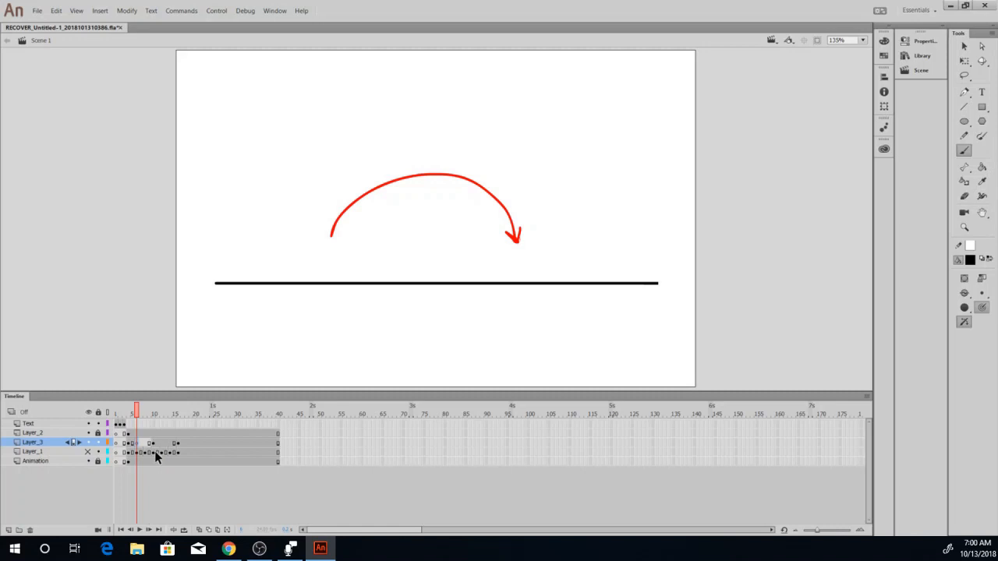
left_click(200, 529)
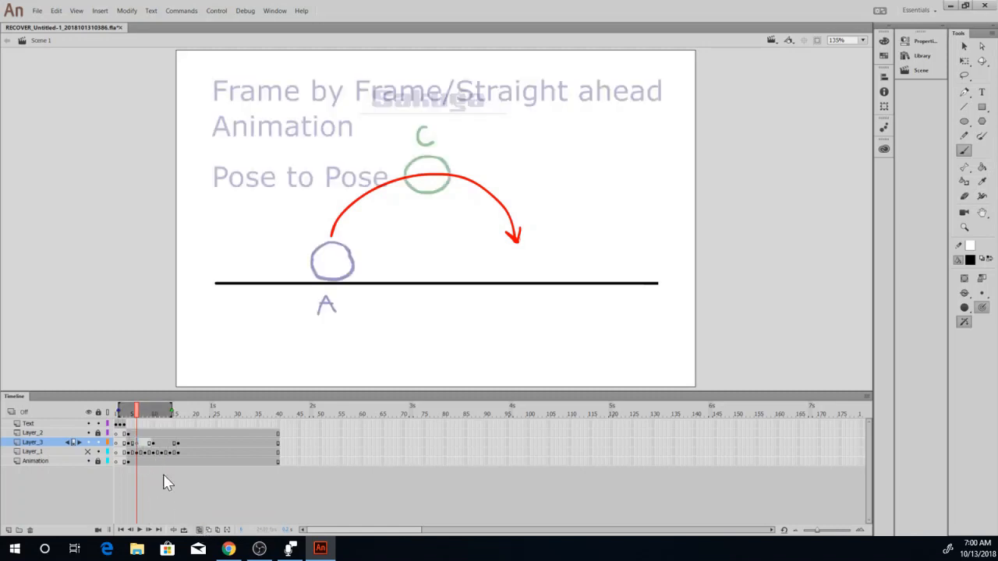
left_click(199, 530)
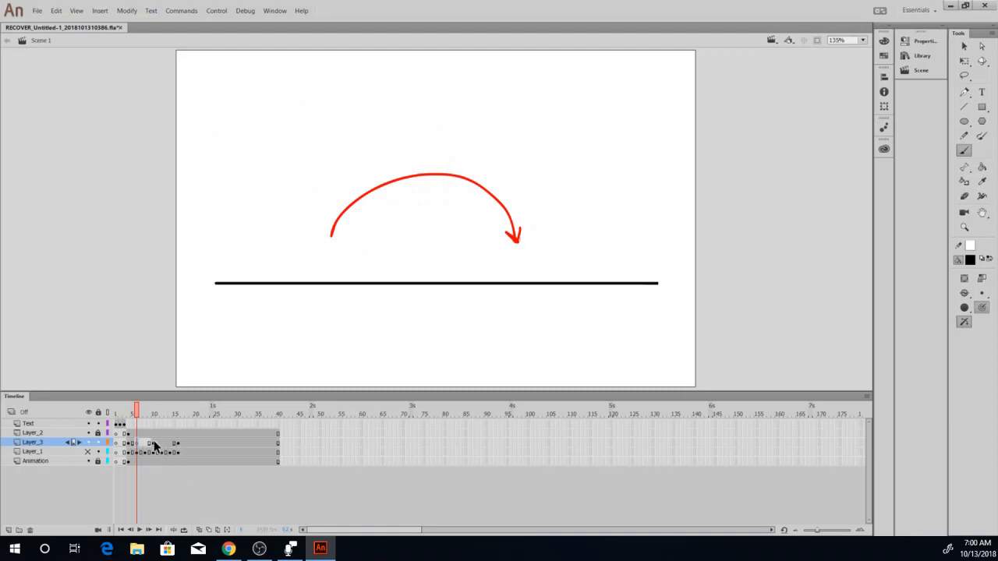
Trim the onion skin range at frame 10 to end on the current frame, and turn onion skinning off.
left_click(157, 444)
left_click(154, 444)
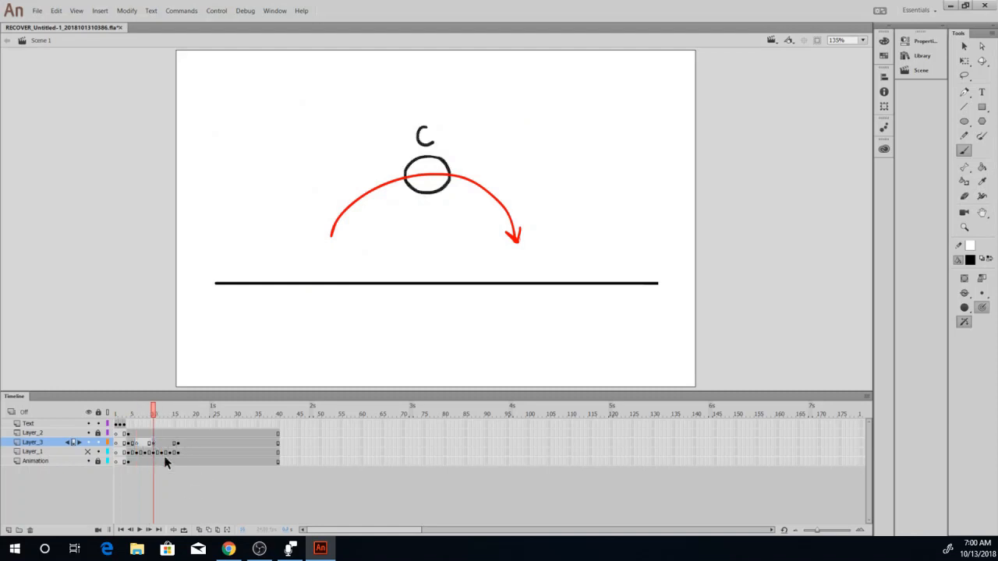
left_click(183, 529)
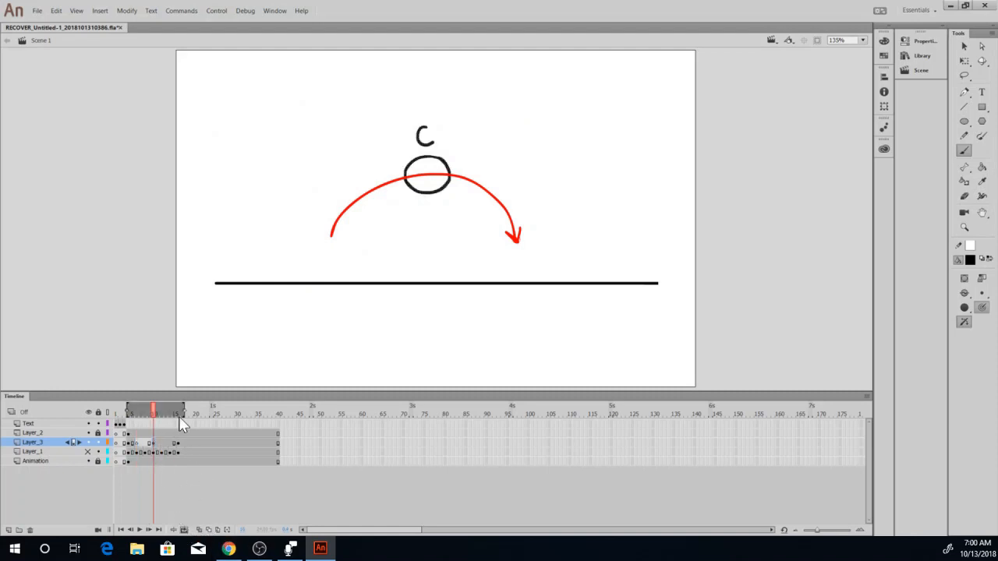
left_click(199, 529)
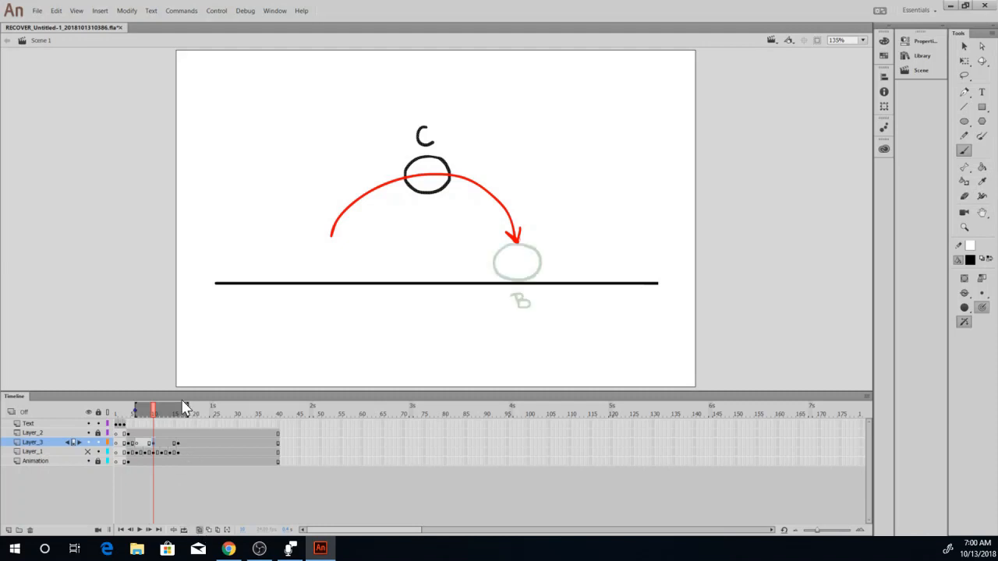
left_click_drag(188, 409, 133, 411)
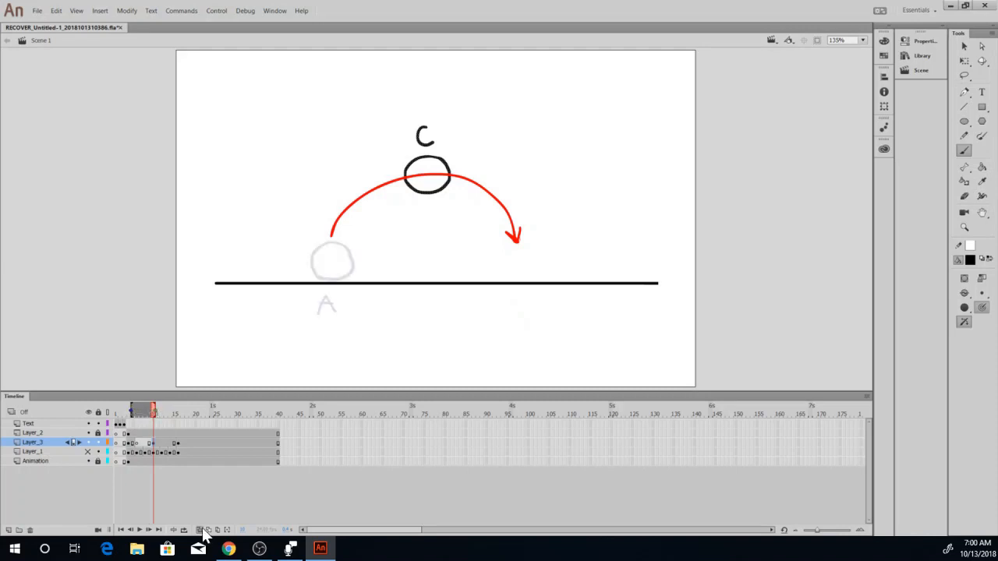
left_click(200, 529)
Draw a flattened ball on the ground line at frame 6 of Layer_3, using pose A's onion skin as reference, and turn onion skinning off.
left_click(144, 443)
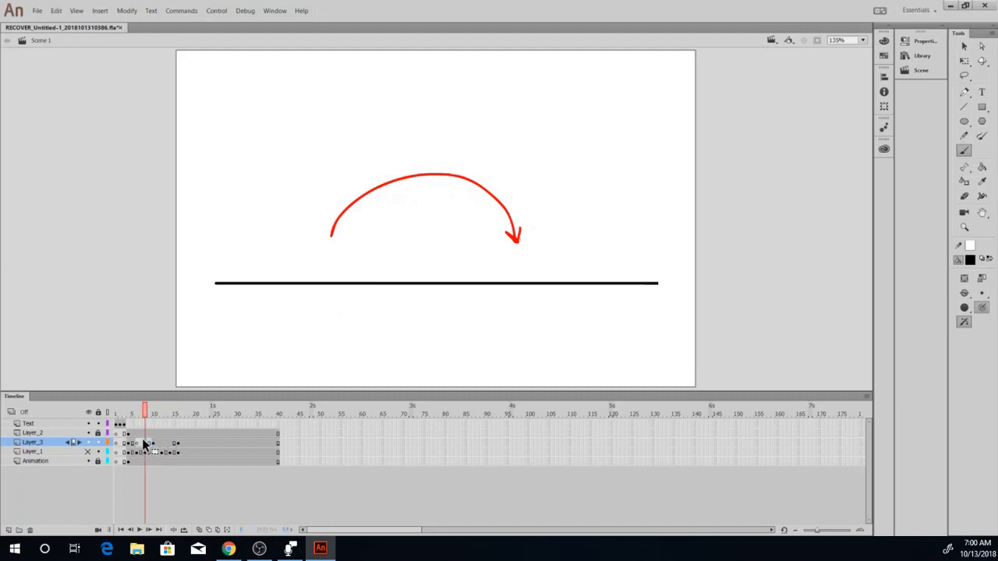
left_click(200, 529)
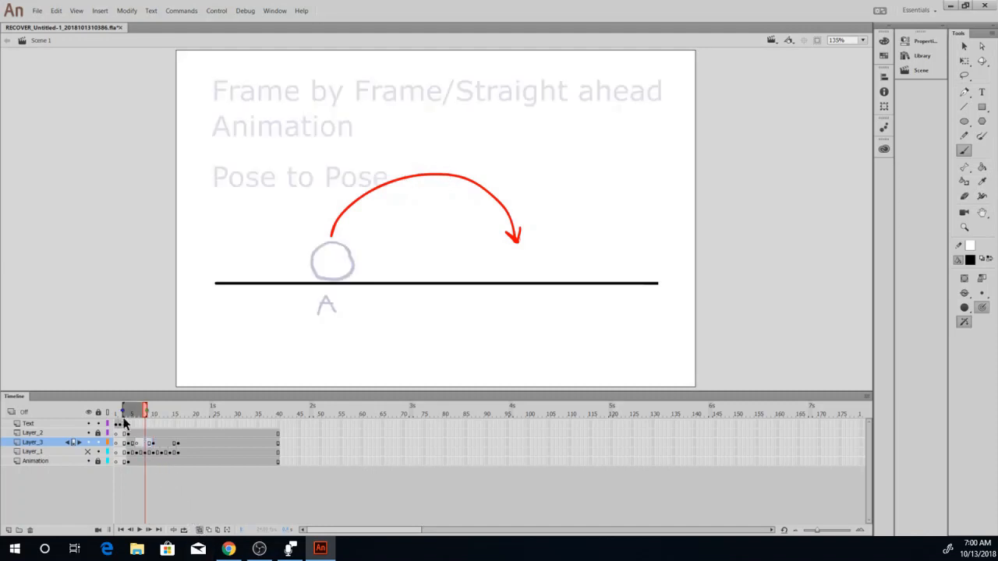
left_click_drag(124, 412, 129, 411)
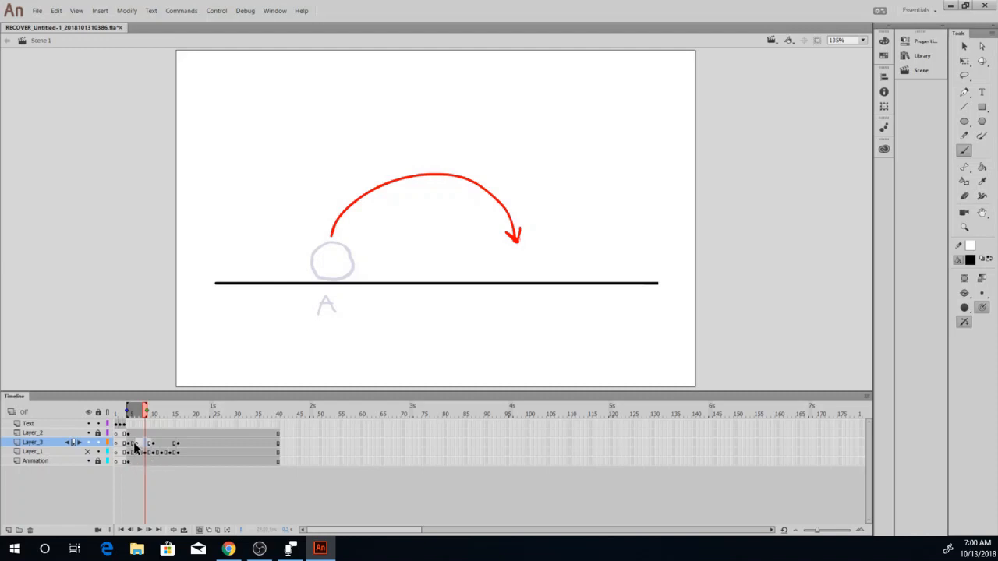
left_click(136, 445)
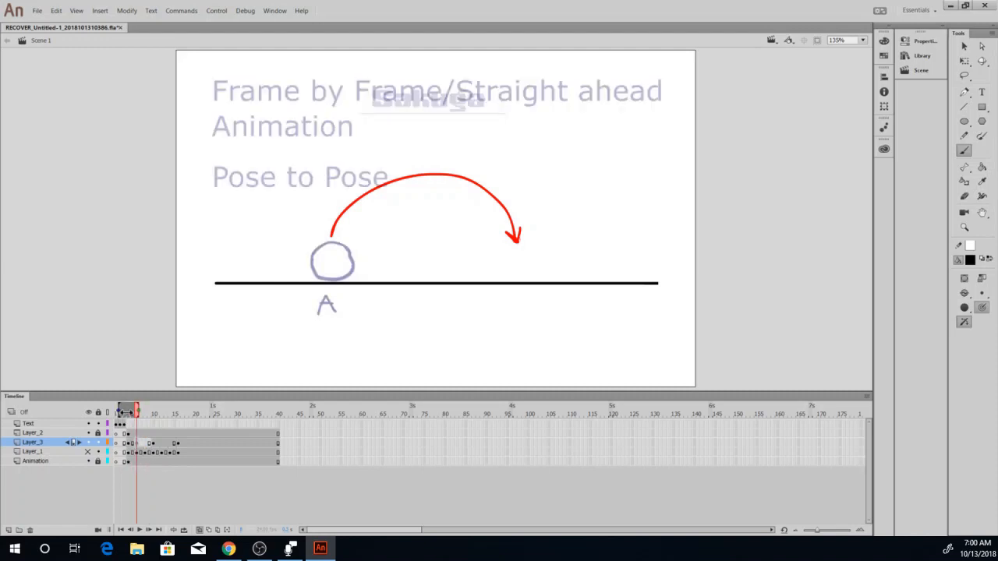
left_click_drag(120, 412, 131, 414)
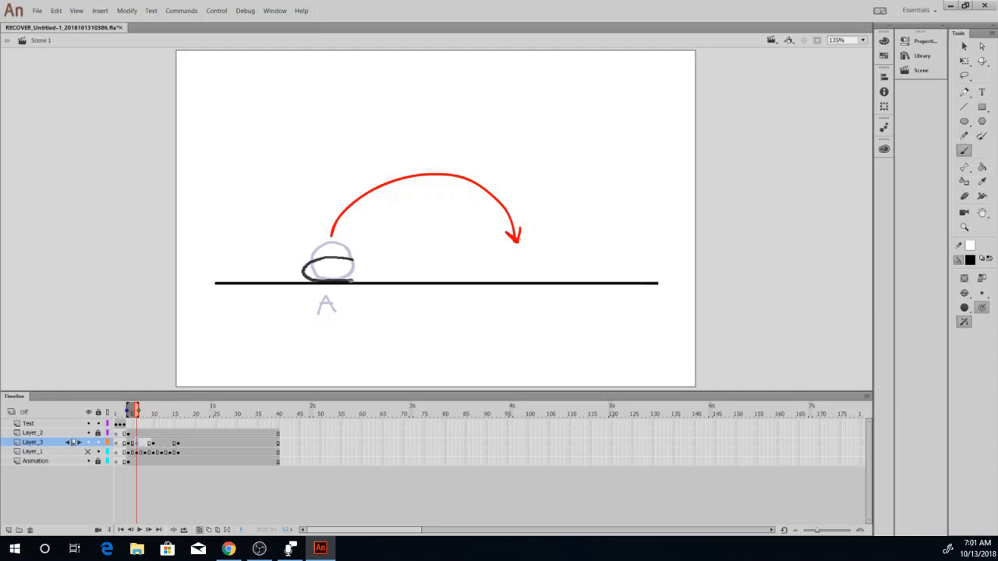
left_click_drag(352, 259, 347, 260)
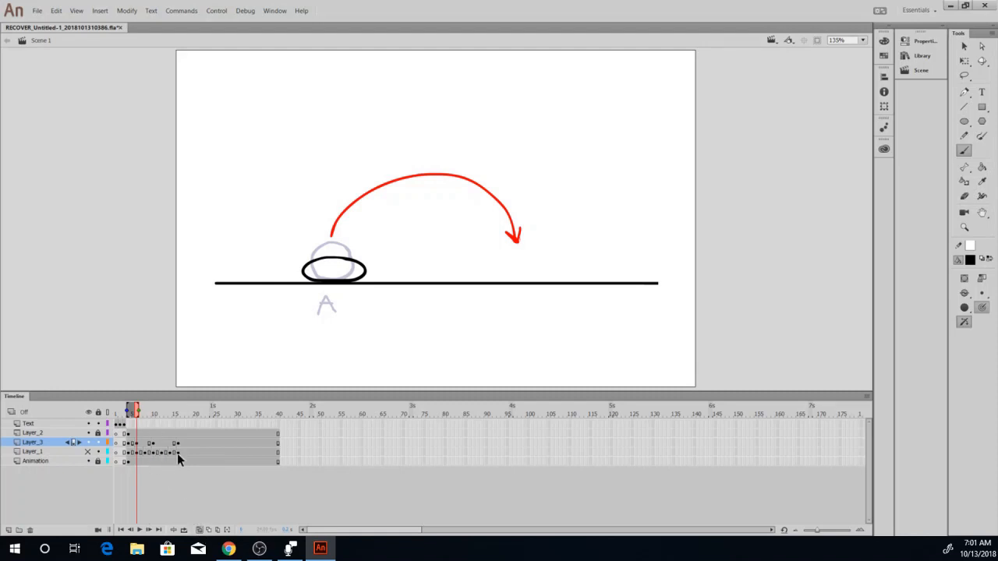
left_click(200, 530)
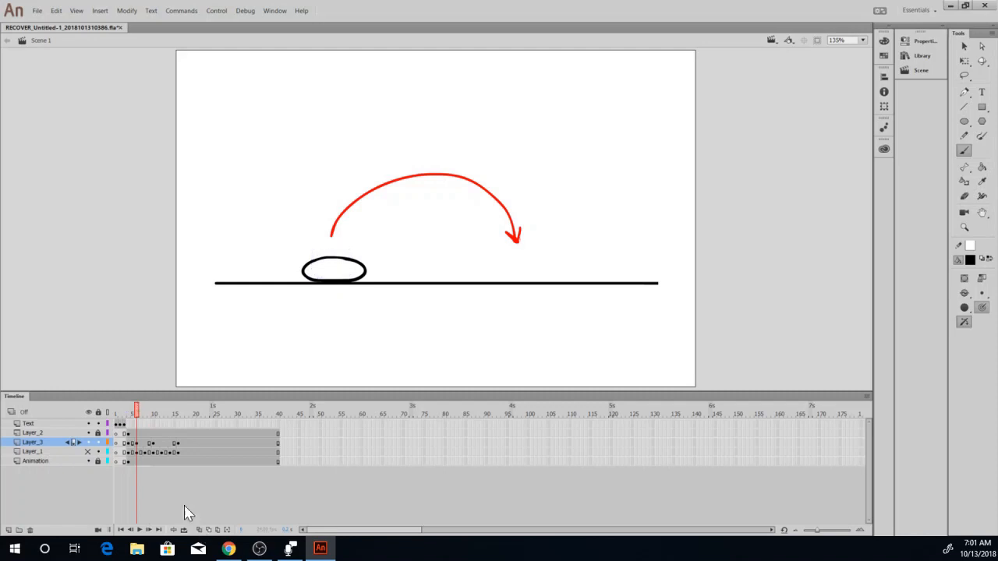
Insert a blank keyframe at frame 8 on Layer_3 and extend the onion skin range forward to include ball C.
left_click(144, 443)
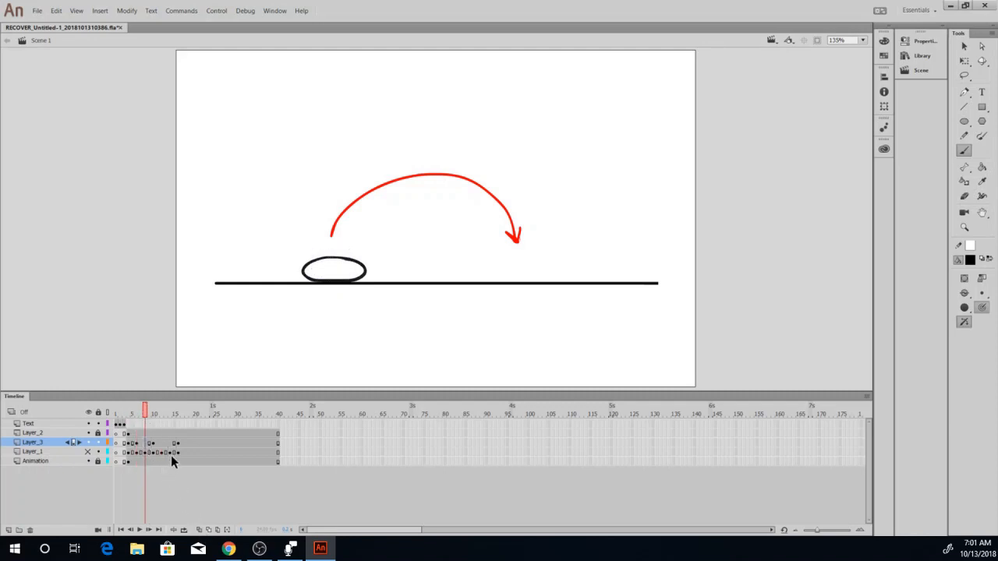
key("F7")
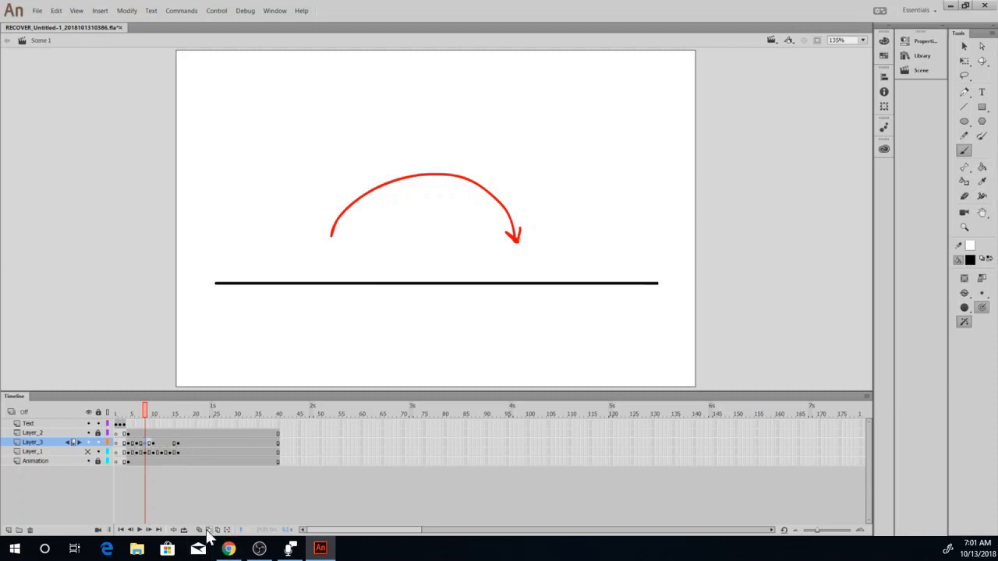
left_click(200, 530)
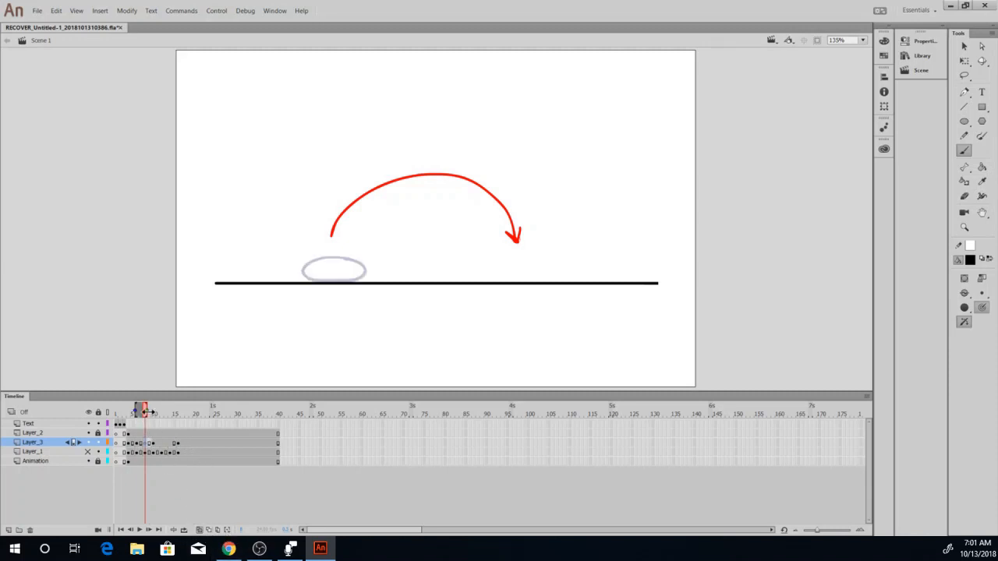
left_click_drag(155, 412, 157, 413)
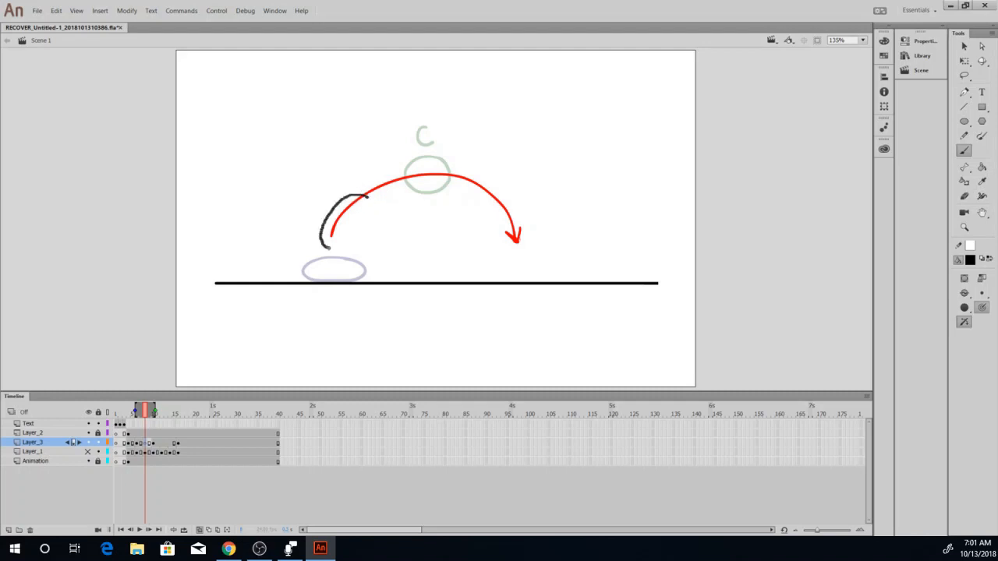
Draw an elongated ball leaning along the start of the arc above the squashed ball, undoing unsatisfactory strokes.
left_click_drag(369, 199, 371, 205)
key("ctrl+z")
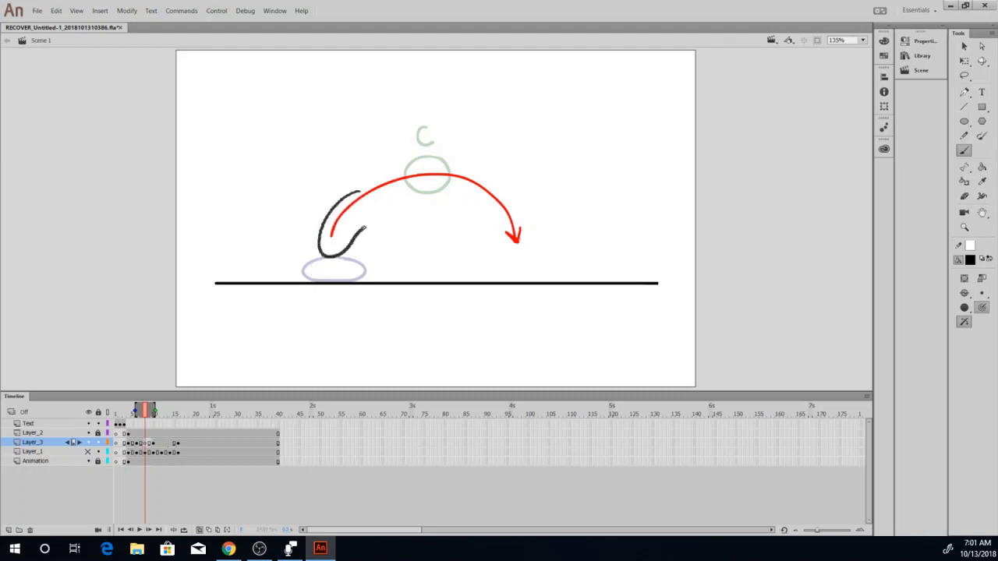
left_click_drag(364, 227, 329, 211)
key("ctrl+z")
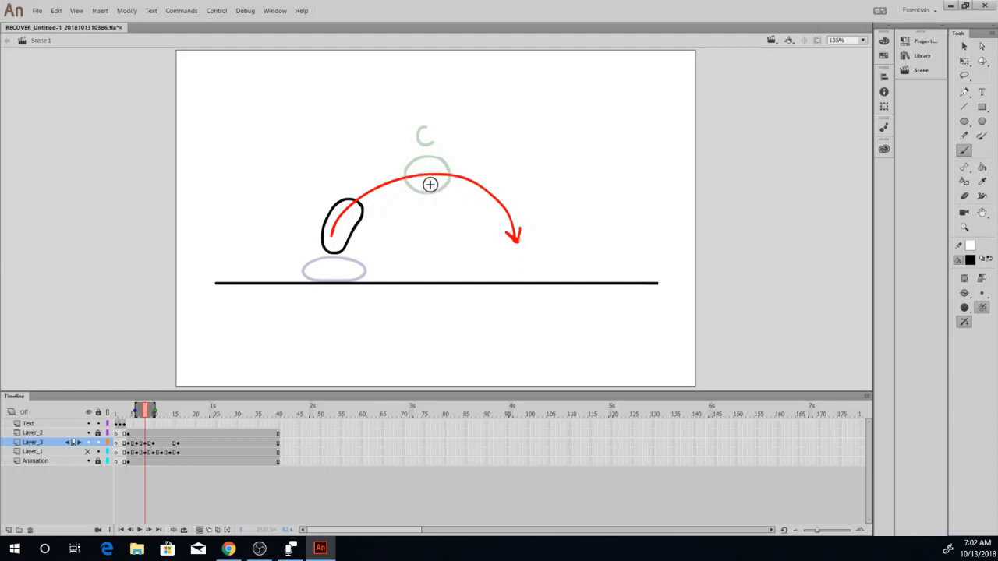
Stretch the elongated ball vertically with Free Transform, slant it toward the arc and lower it onto the ground line.
left_click(964, 74)
mouse_move(306, 224)
left_mouse_down()
mouse_move(329, 267)
mouse_move(373, 241)
mouse_move(369, 194)
mouse_move(308, 223)
left_mouse_up()
left_click(965, 61)
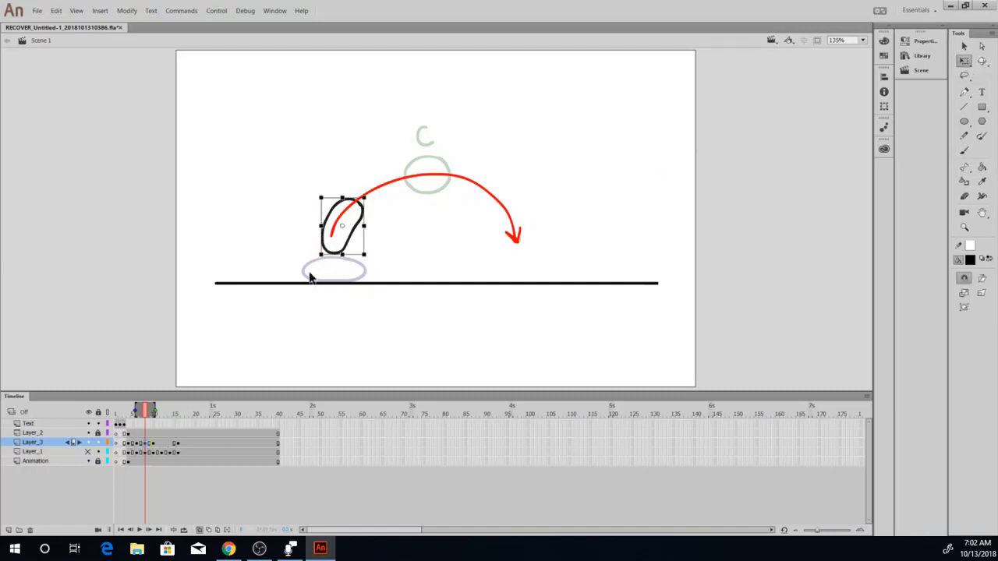
left_click_drag(341, 254, 341, 272)
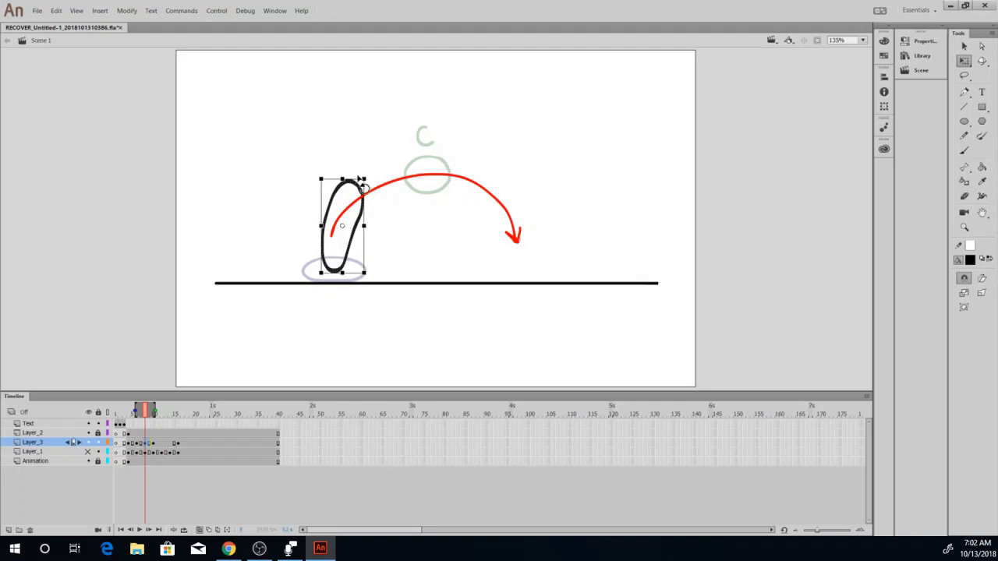
left_click_drag(353, 179, 361, 180)
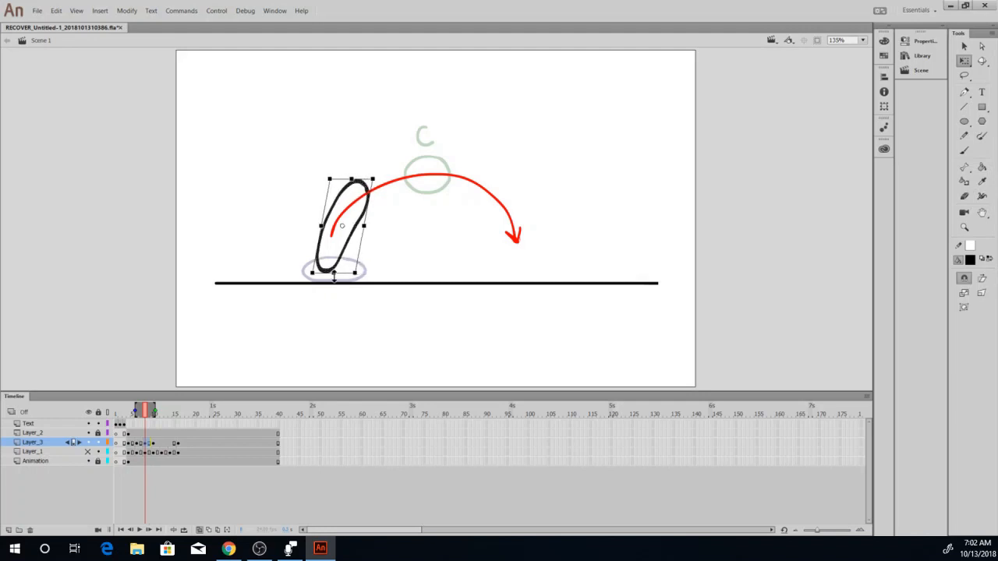
left_click_drag(334, 279, 335, 288)
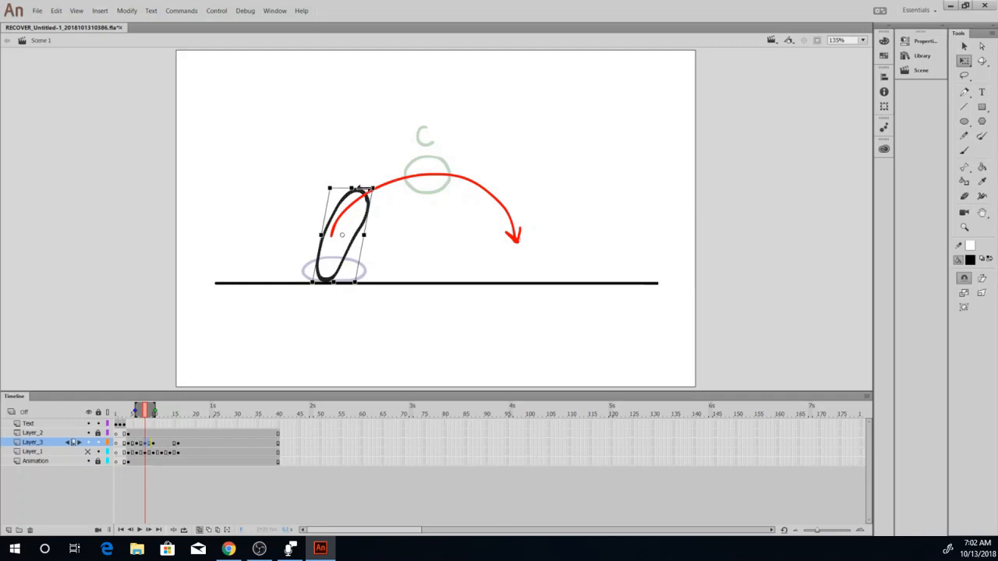
left_click_drag(365, 188, 367, 187)
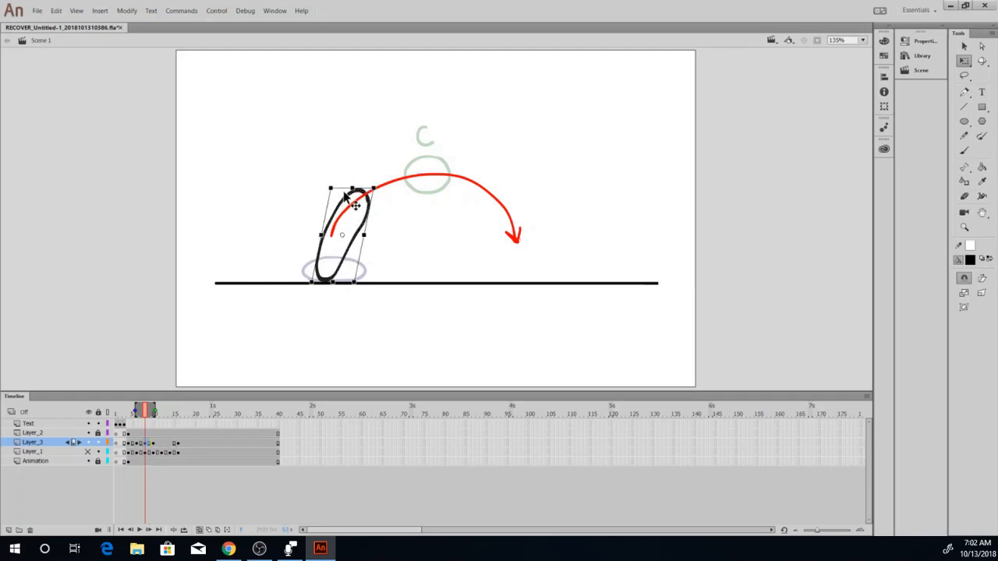
left_click_drag(344, 188, 343, 188)
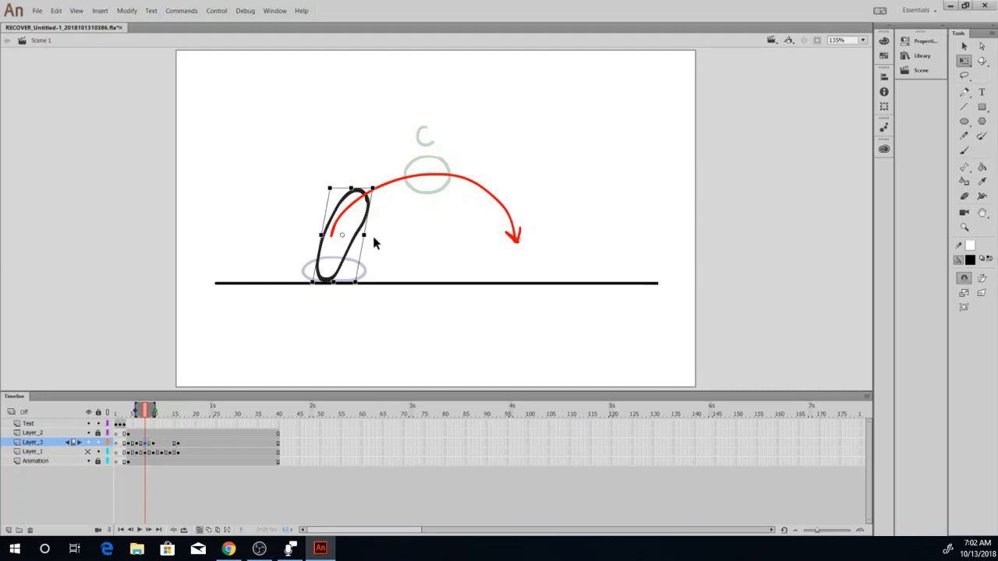
right_click(338, 252)
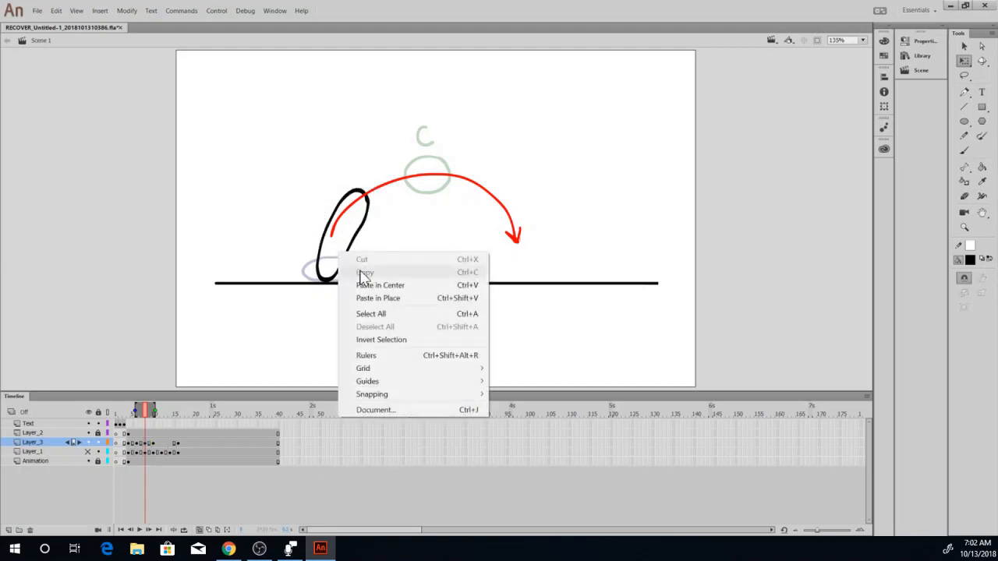
left_click(389, 208)
left_click_drag(385, 173, 292, 300)
right_click(364, 214)
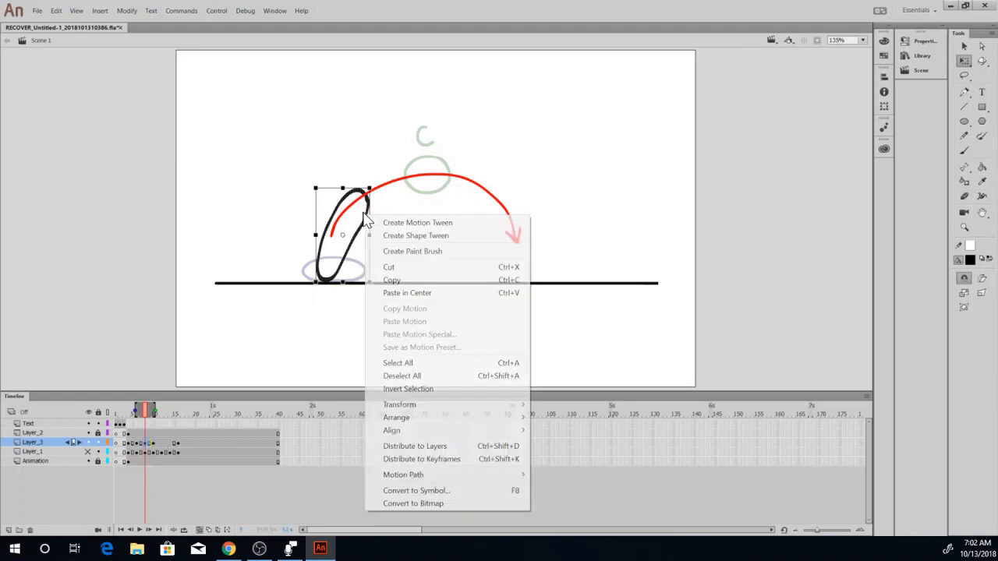
left_click(401, 121)
left_click(401, 122)
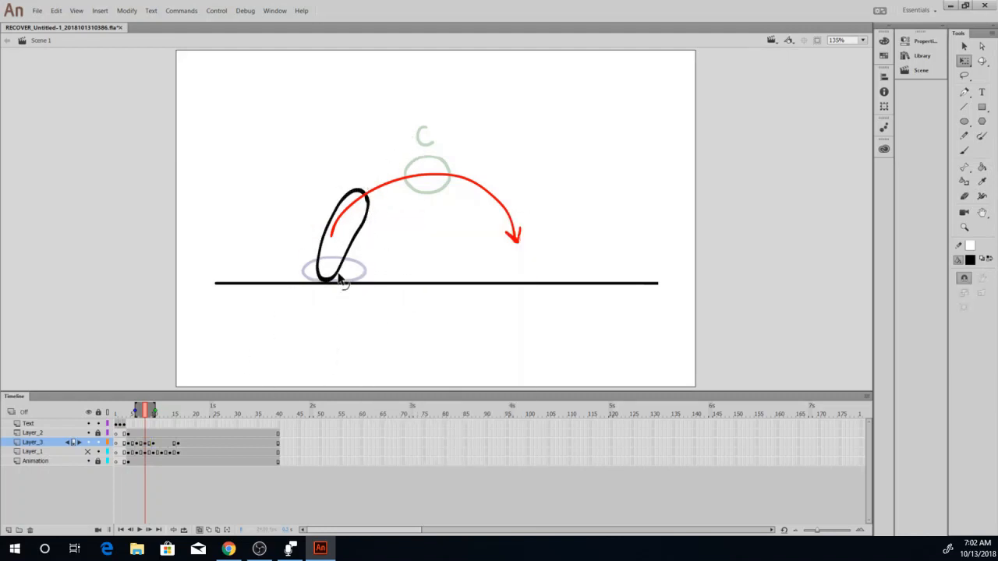
Make frame 9 on Layer_3 a blank keyframe and limit its onion skin to start at the stretched ball in frame 8.
left_click(200, 530)
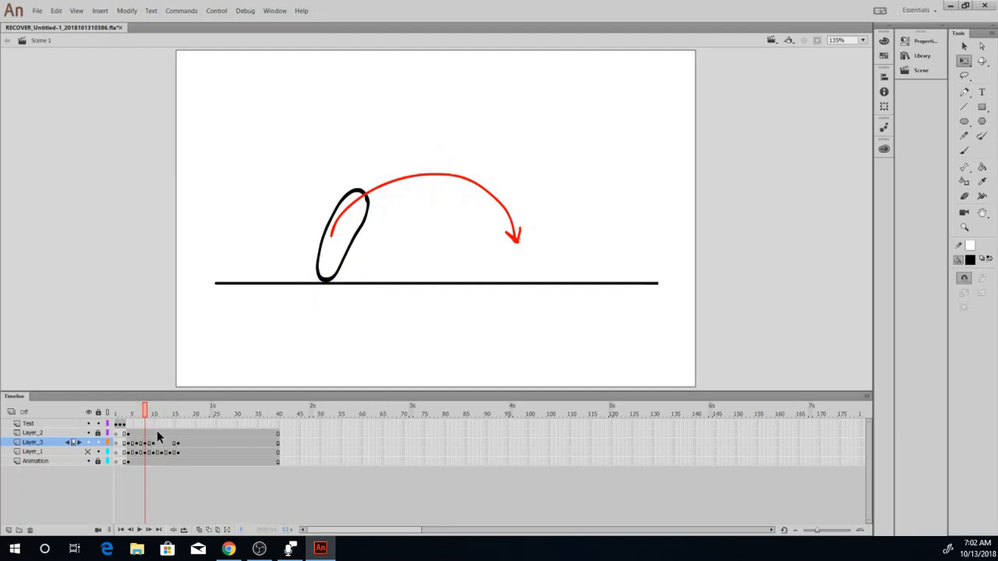
left_click(149, 443)
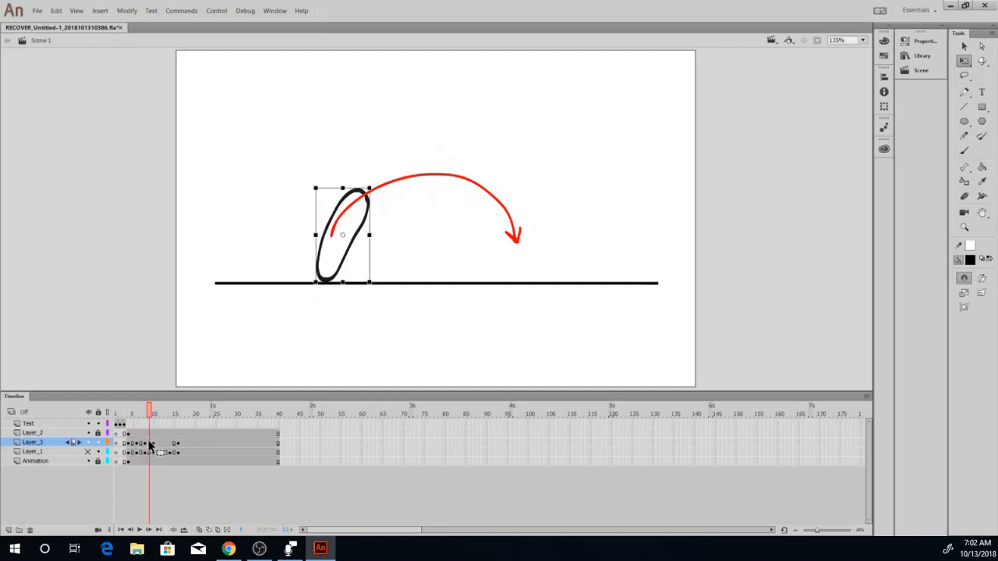
key("Delete")
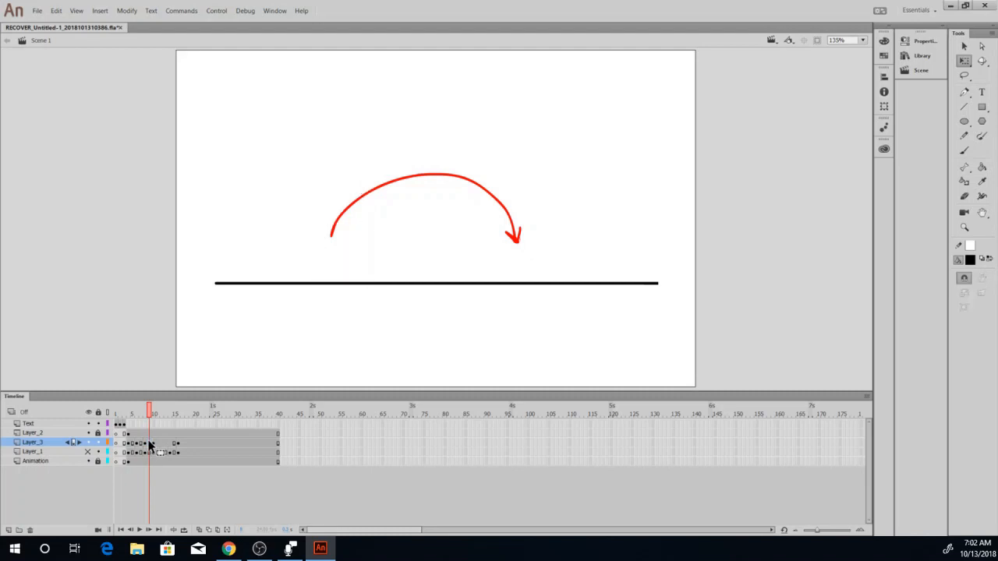
left_click(199, 530)
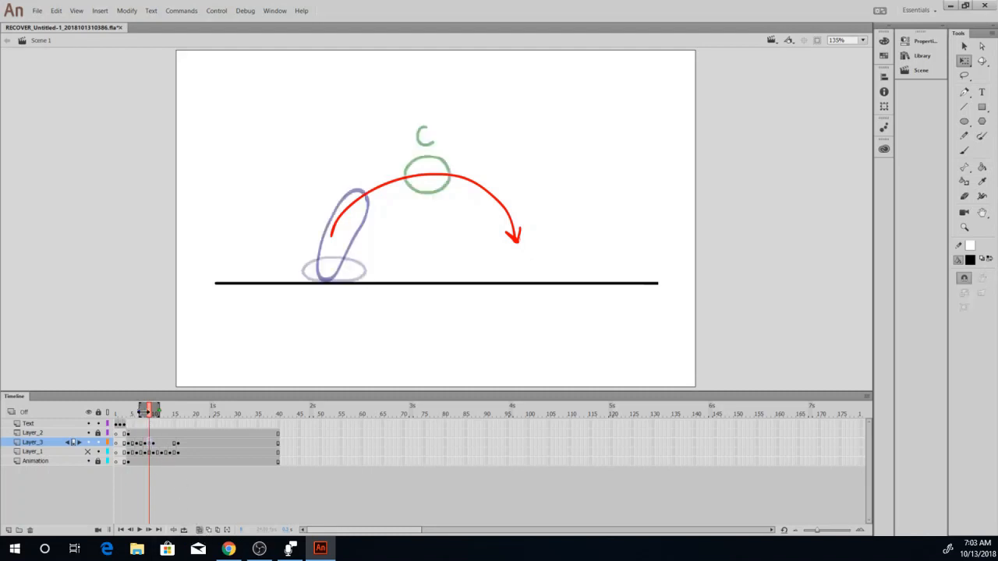
left_click_drag(146, 413, 151, 415)
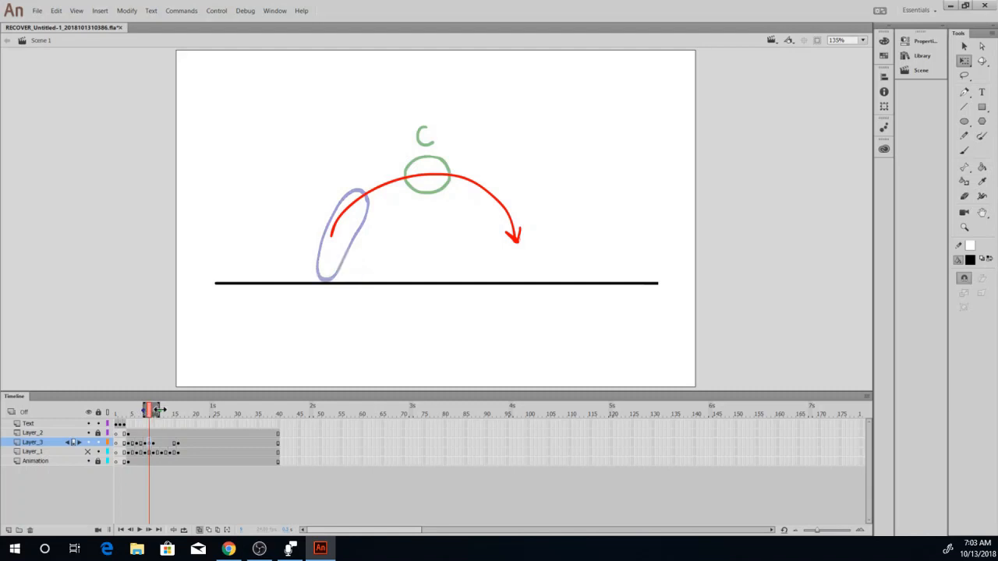
Draw a slightly stretched ball on the arc between the elongated ball and ball C with the Brush, redoing it once, and turn off onion skinning.
left_click(964, 150)
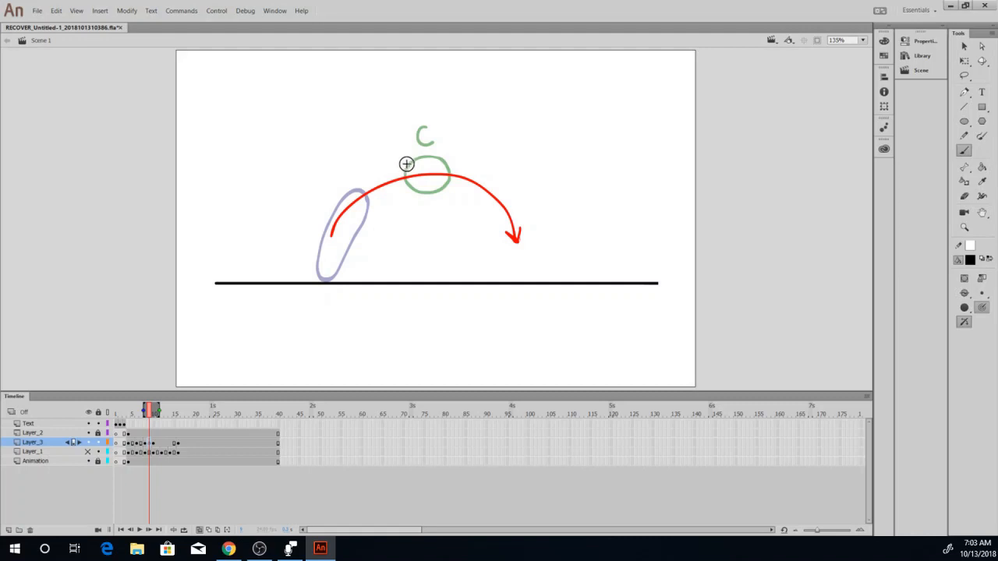
mouse_move(403, 164)
left_mouse_down()
mouse_move(358, 181)
mouse_move(360, 206)
mouse_move(396, 206)
mouse_move(403, 167)
left_mouse_up()
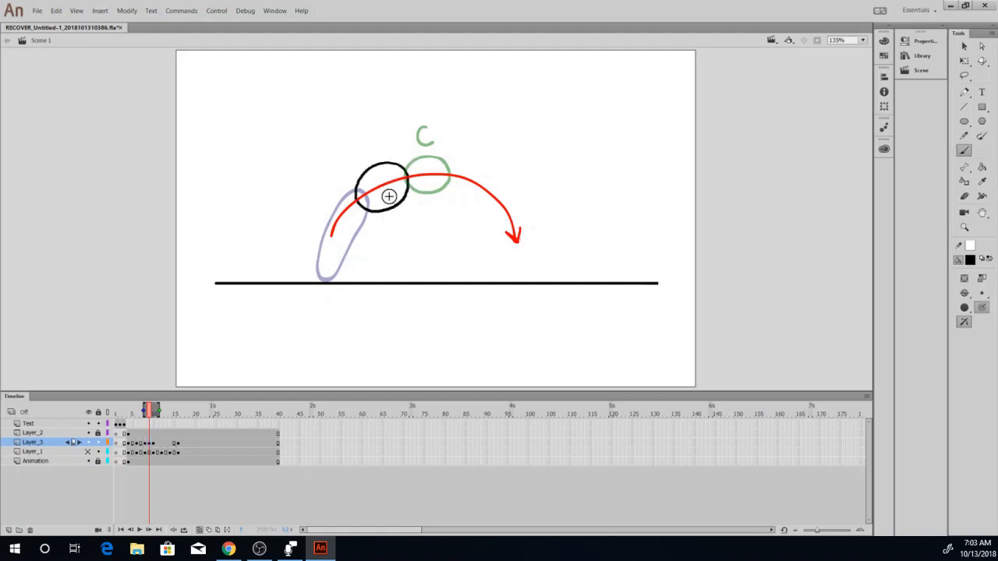
key("ctrl+z")
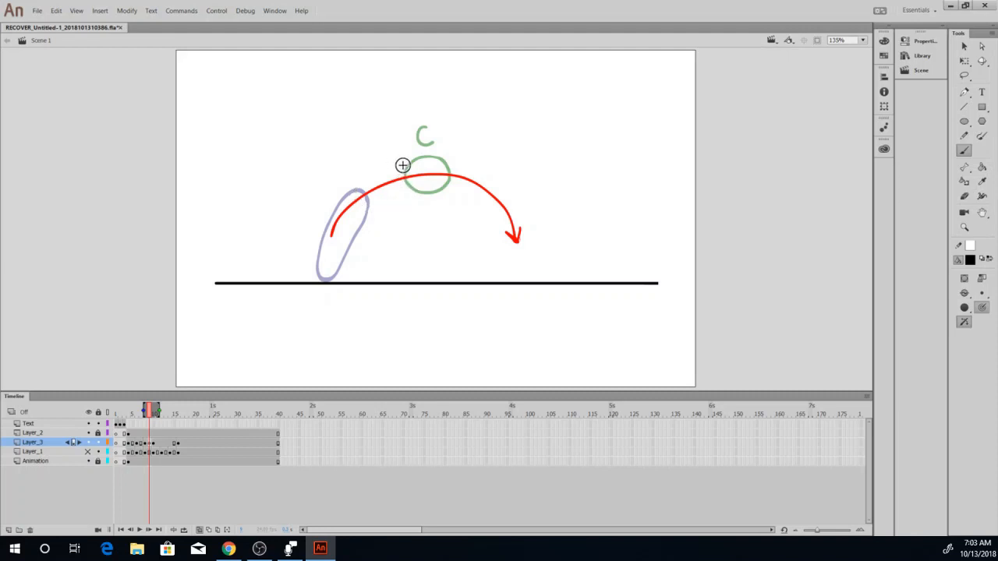
left_click_drag(405, 166, 375, 166)
left_click_drag(371, 205, 401, 198)
left_click_drag(403, 164, 404, 166)
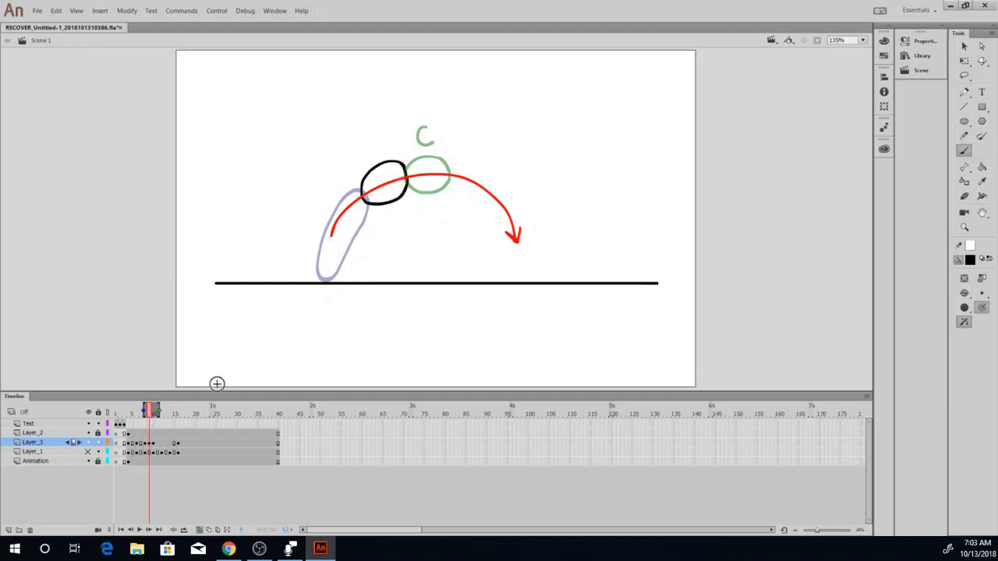
left_click(202, 530)
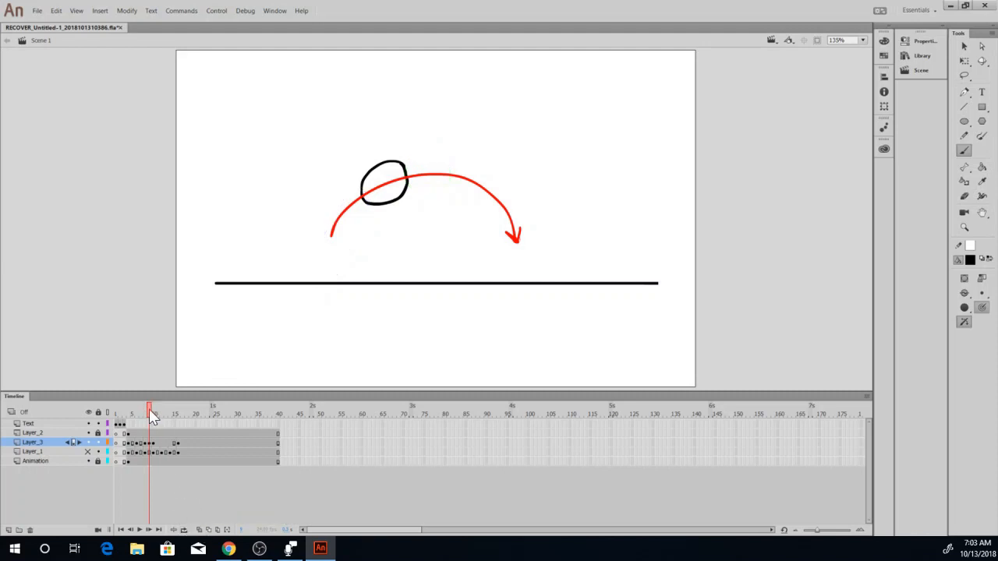
Insert blank keyframes at frames 12 and 14 of Layer_3 and turn on onion skinning at frame 12.
left_click_drag(152, 413, 163, 415)
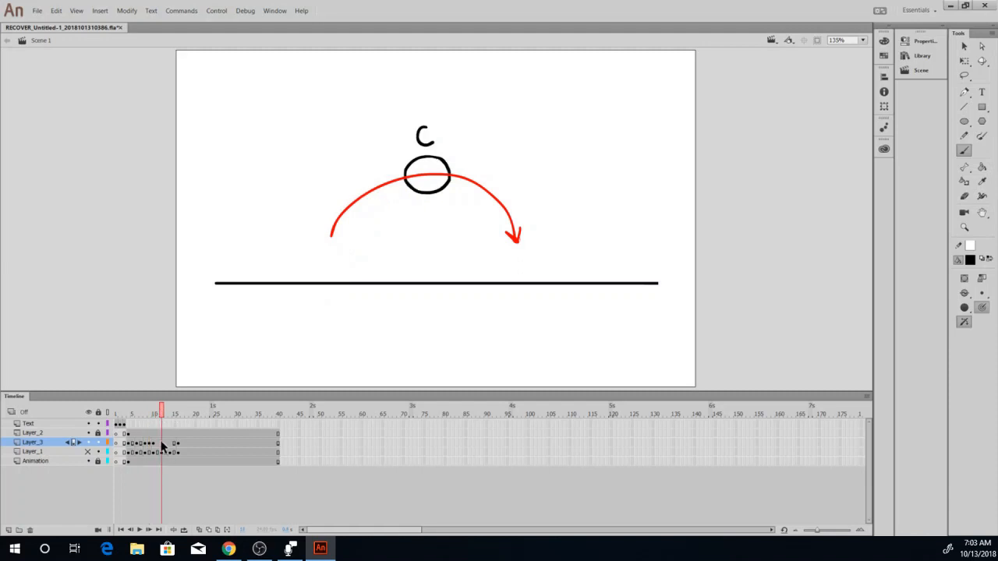
left_click(162, 442)
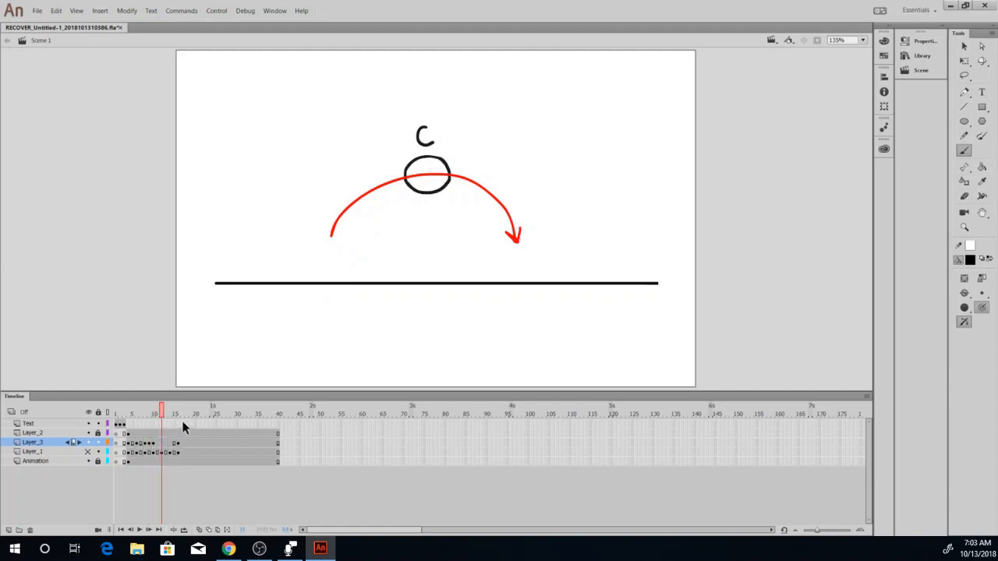
key("Delete")
left_click(170, 443)
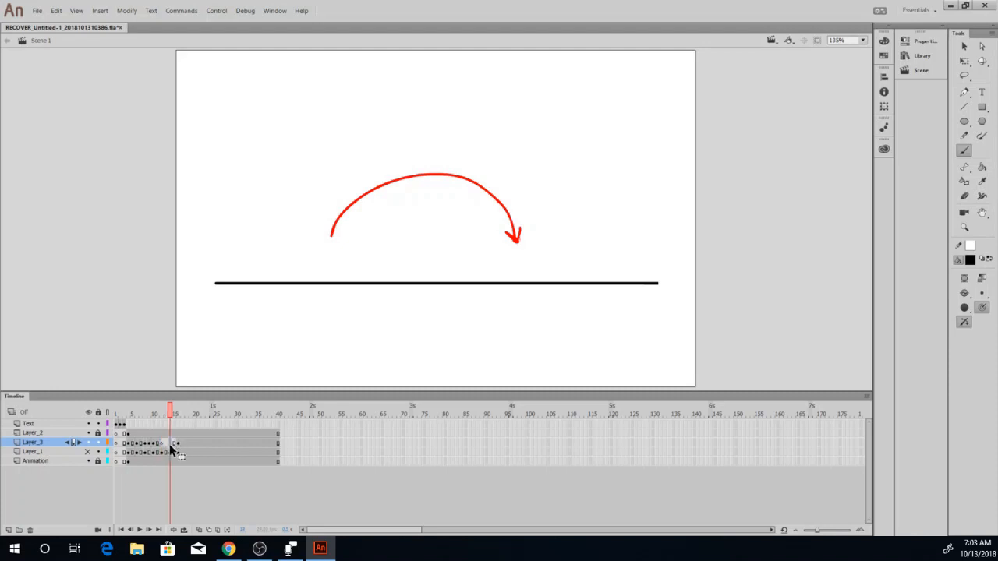
left_click(166, 443)
left_click(170, 443)
mouse_move(171, 410)
left_mouse_down()
mouse_move(128, 417)
mouse_move(160, 413)
left_mouse_up()
left_click(200, 529)
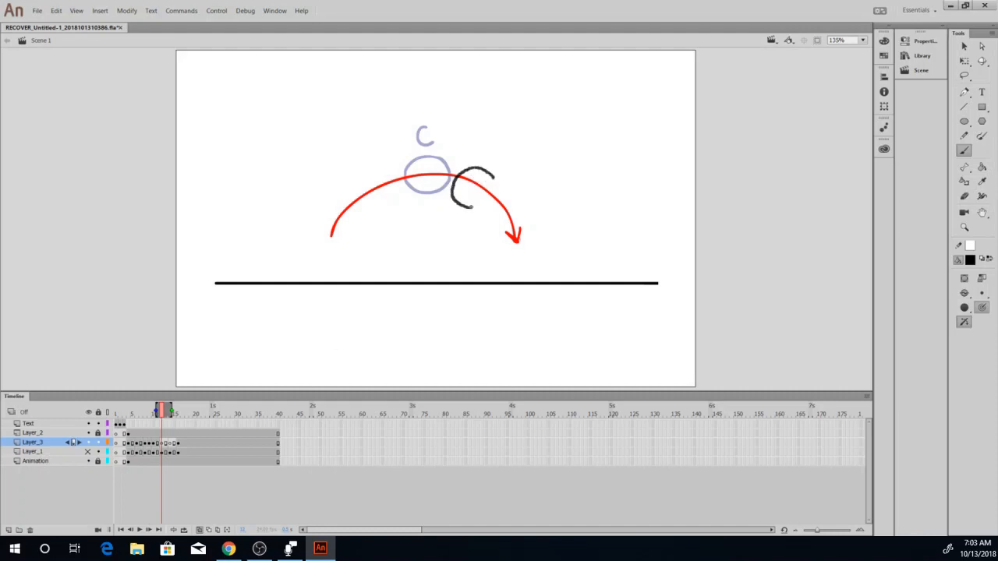
Draw a ball on the descending arc just past ball C with the Brush, undoing two unsatisfactory attempts.
mouse_move(470, 207)
left_mouse_down()
mouse_move(496, 198)
mouse_move(487, 178)
left_mouse_up()
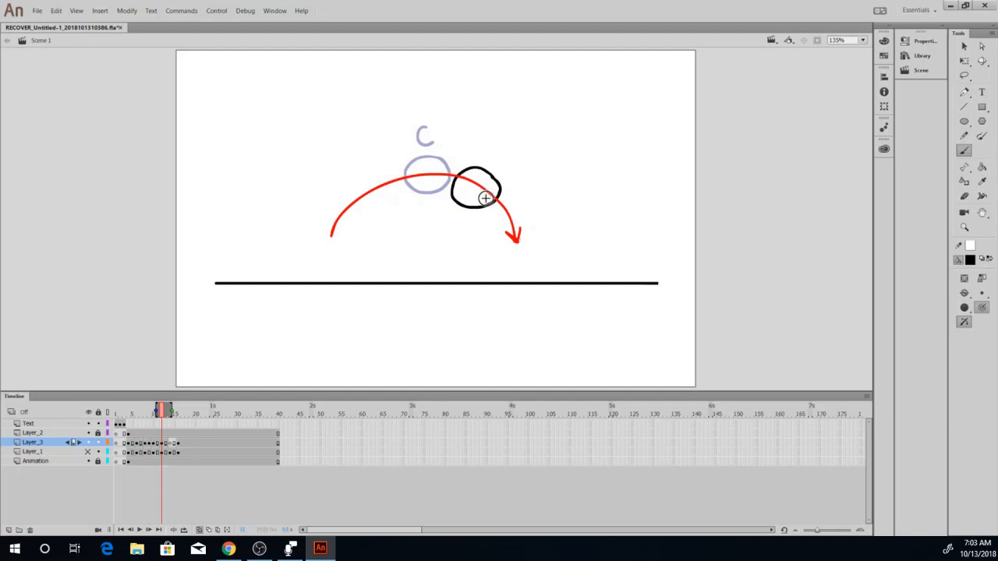
key("ctrl+z")
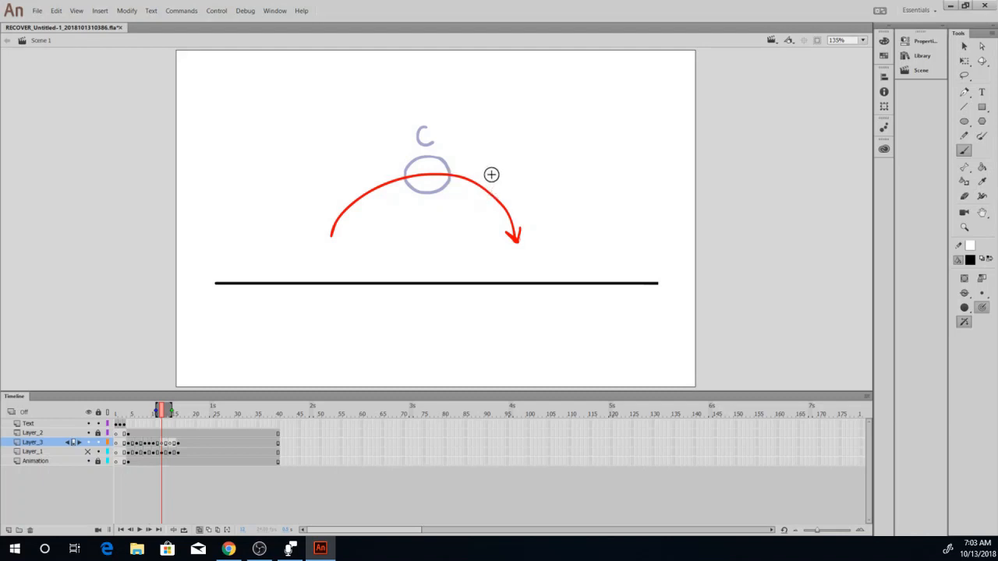
mouse_move(490, 172)
left_mouse_down()
mouse_move(476, 165)
mouse_move(452, 185)
left_mouse_up()
key("ctrl+z")
left_click_drag(500, 185, 488, 176)
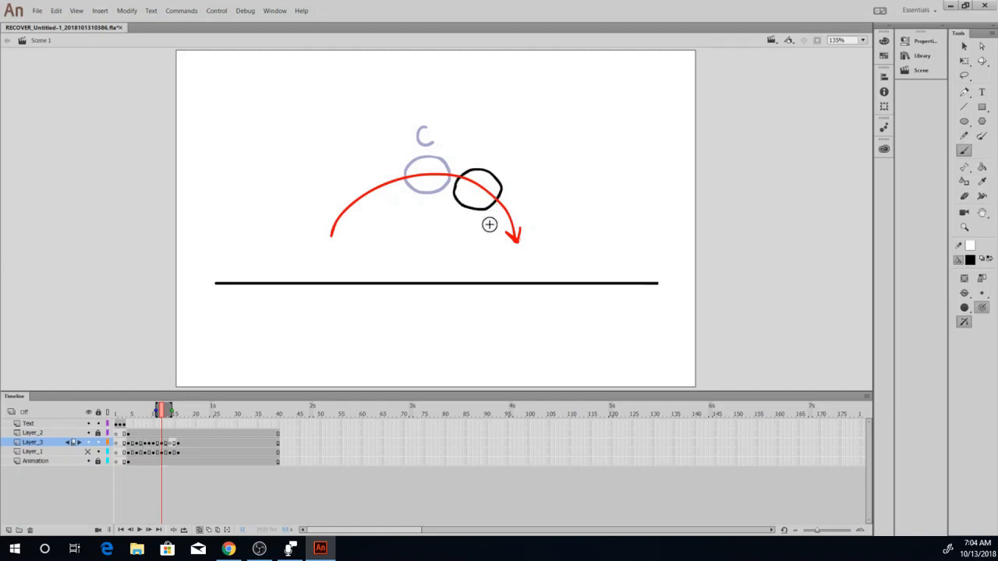
Draw a ball around the arrow tip just above ball B in frame 14 and turn off onion skinning.
left_click(171, 443)
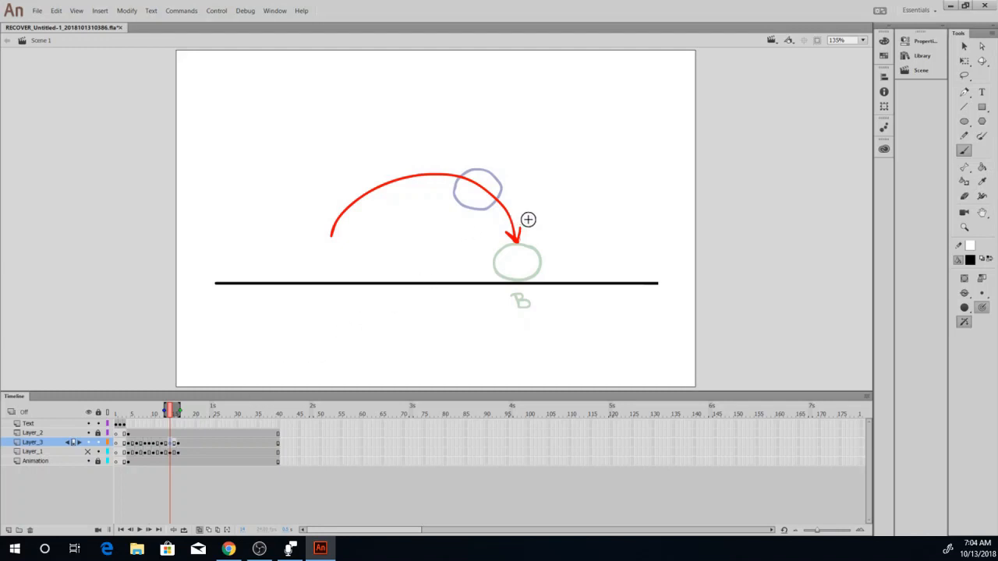
mouse_move(532, 221)
left_mouse_down()
mouse_move(491, 229)
mouse_move(503, 253)
mouse_move(530, 249)
mouse_move(517, 215)
left_mouse_up()
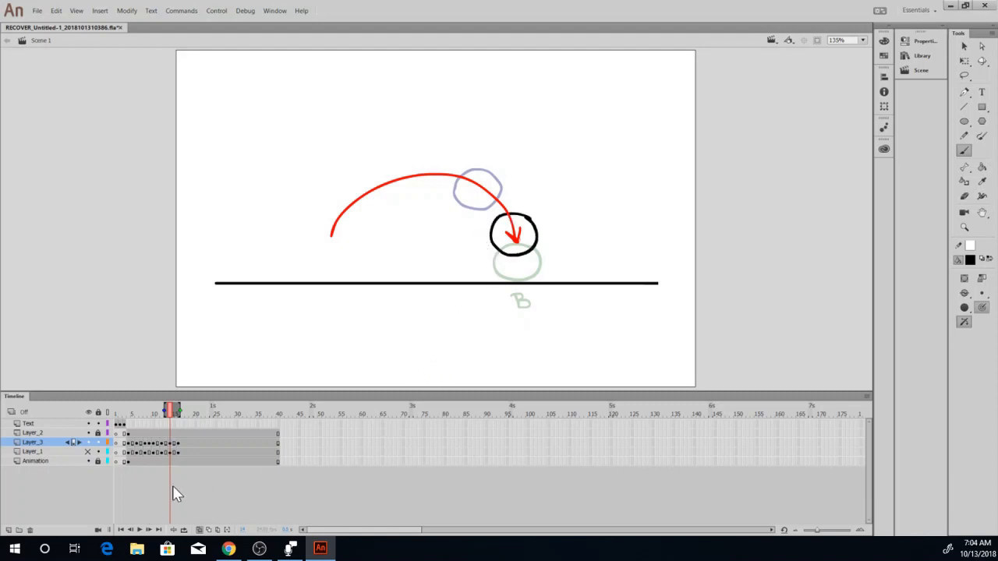
left_click(200, 530)
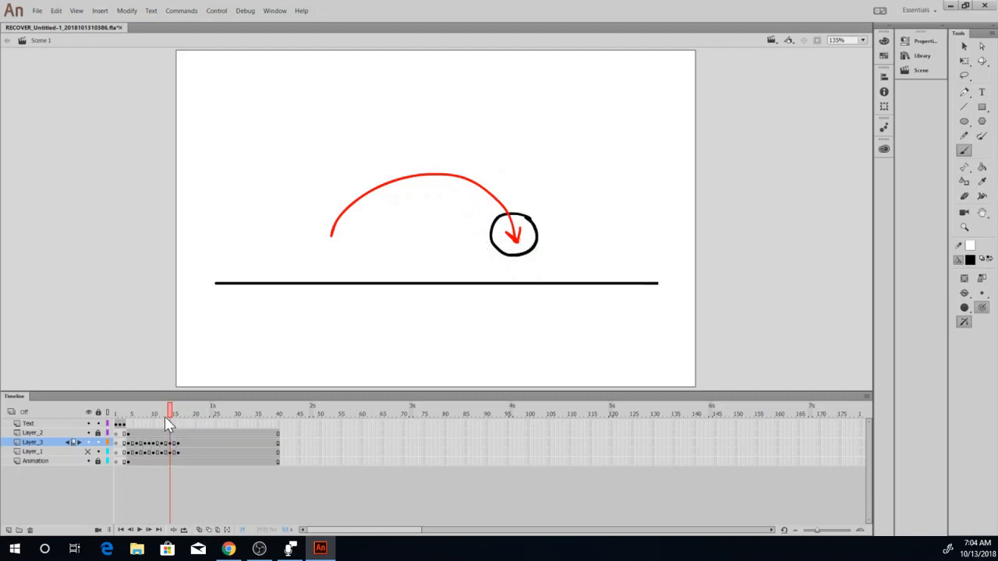
Play the animation from ball A in frame 4, first once and then looped up to ball B.
left_click_drag(165, 417, 128, 421)
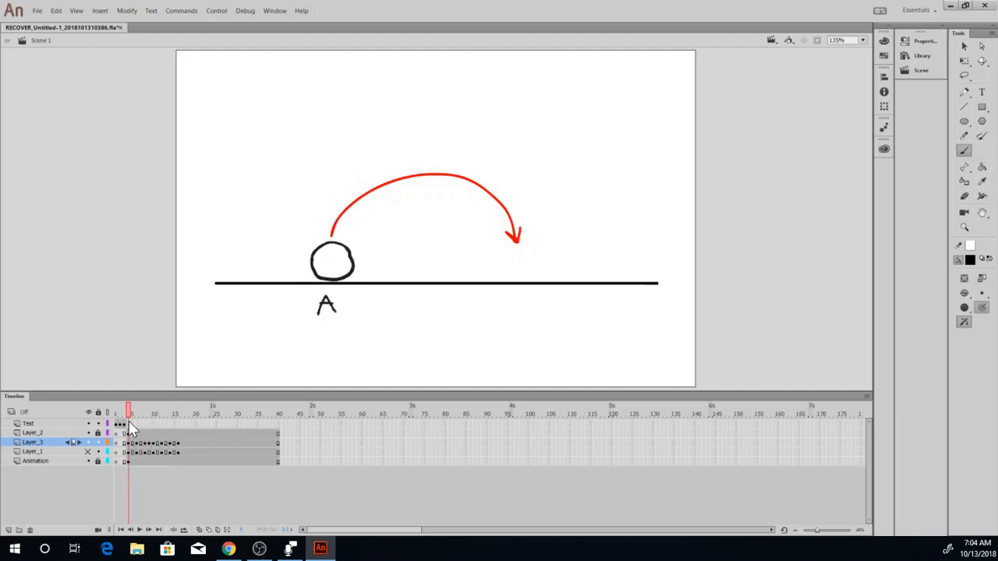
left_click(138, 530)
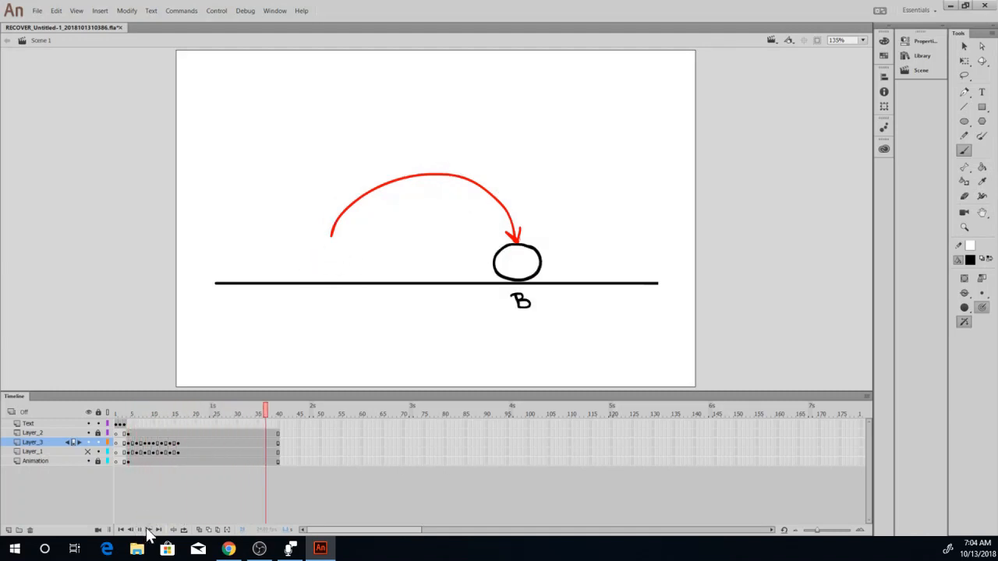
left_click(165, 451)
left_click_drag(164, 430, 127, 413)
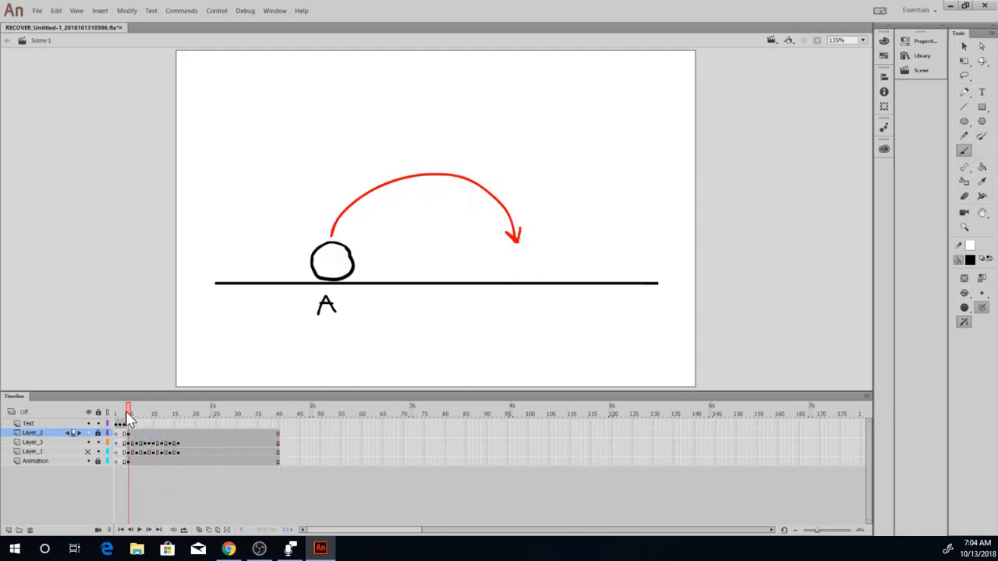
left_click(184, 530)
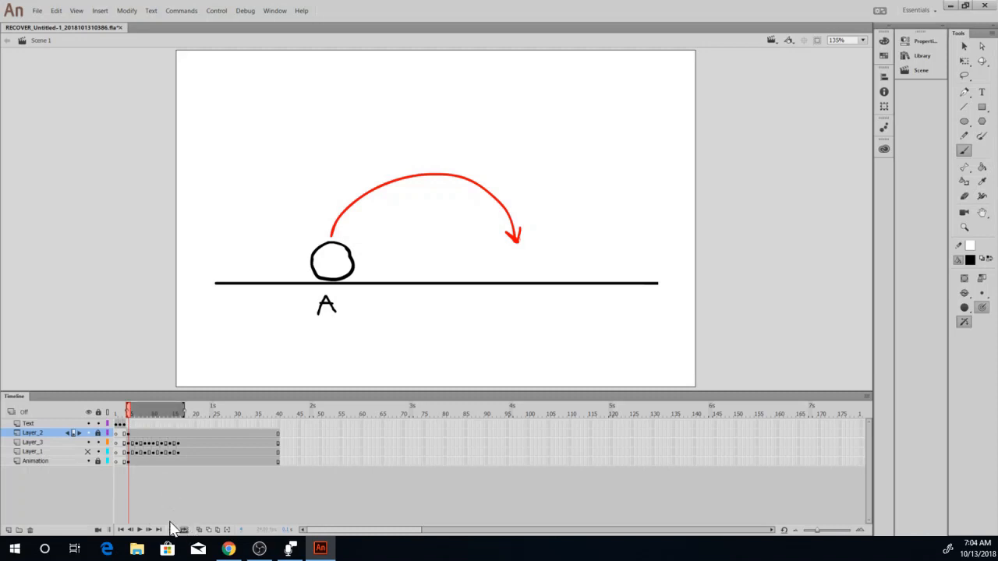
left_click(140, 530)
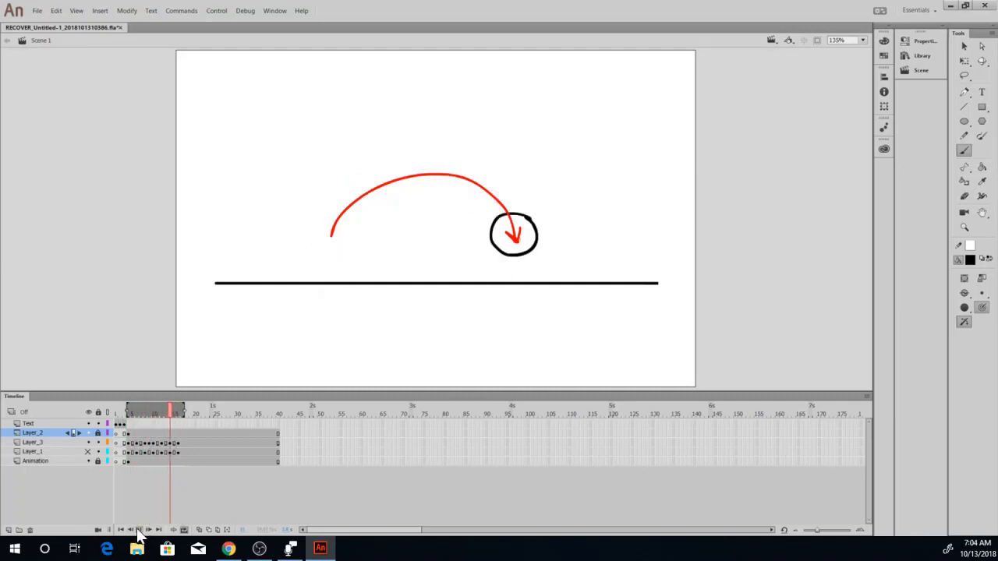
left_click(142, 530)
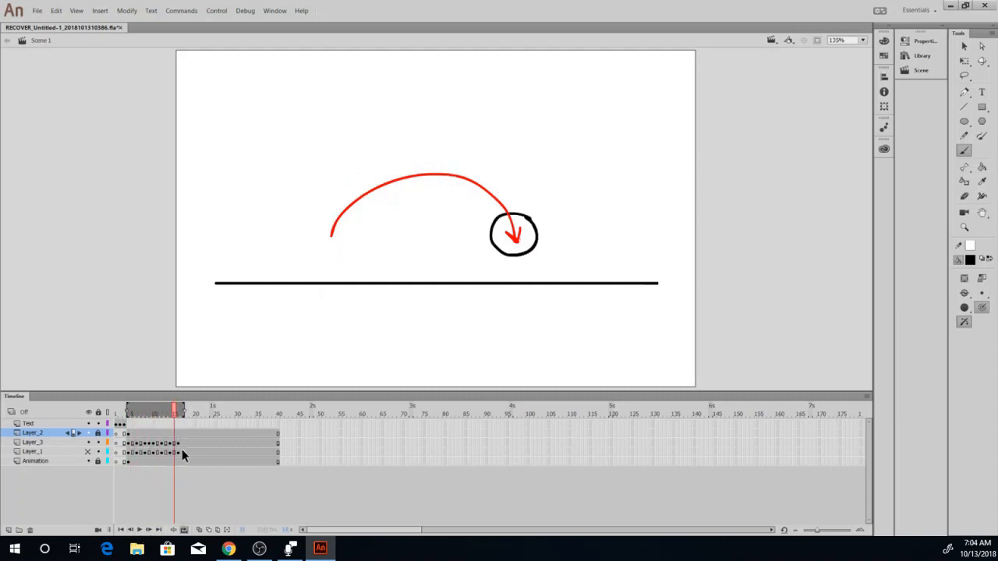
left_click(184, 530)
Move the ball above B back up along the arc with the Selection tool, using temporary onion skins of its neighbouring balls as reference.
mouse_move(174, 411)
left_mouse_down()
mouse_move(152, 412)
mouse_move(173, 414)
left_mouse_up()
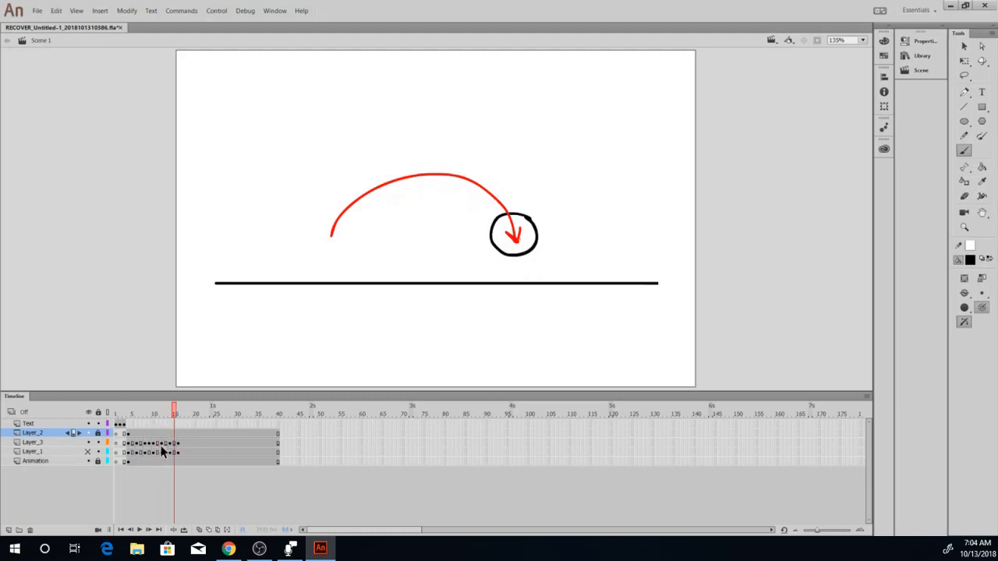
left_click(173, 442)
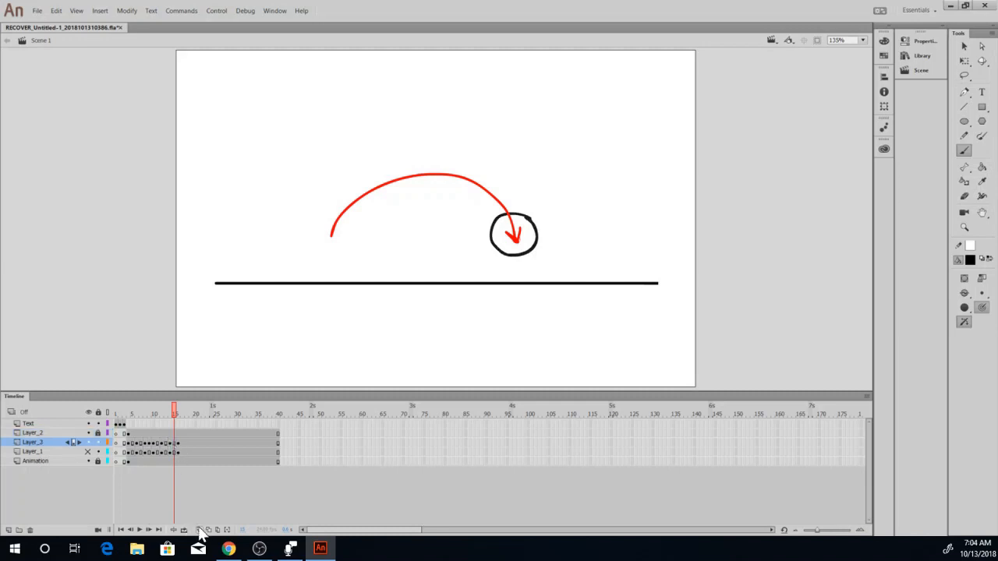
left_click(199, 529)
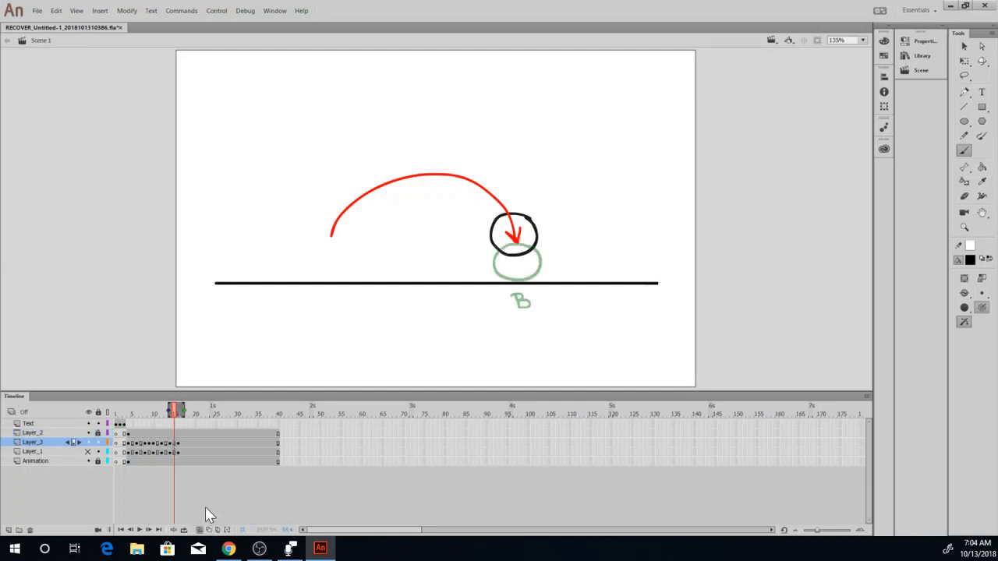
left_click_drag(171, 413, 163, 413)
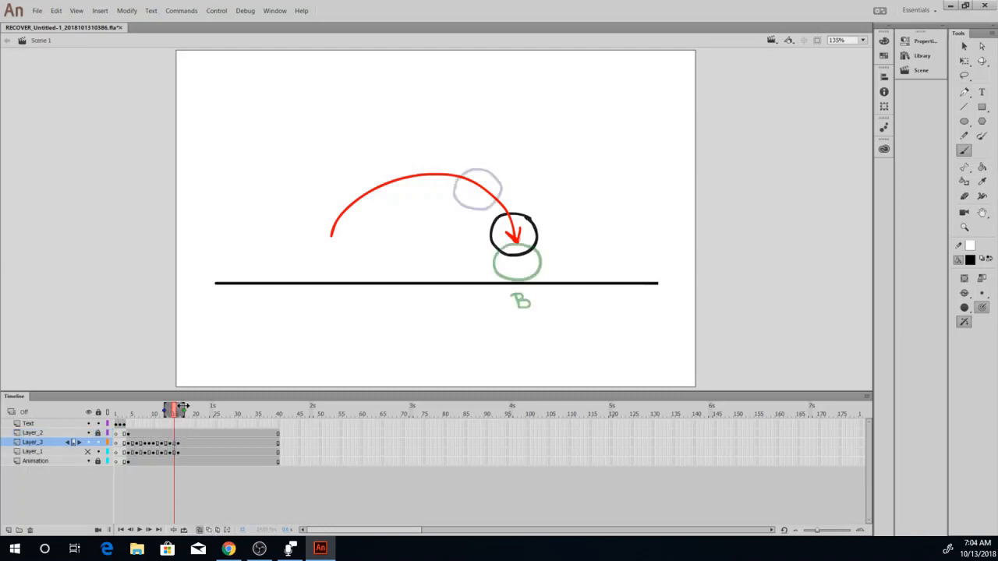
left_click(963, 46)
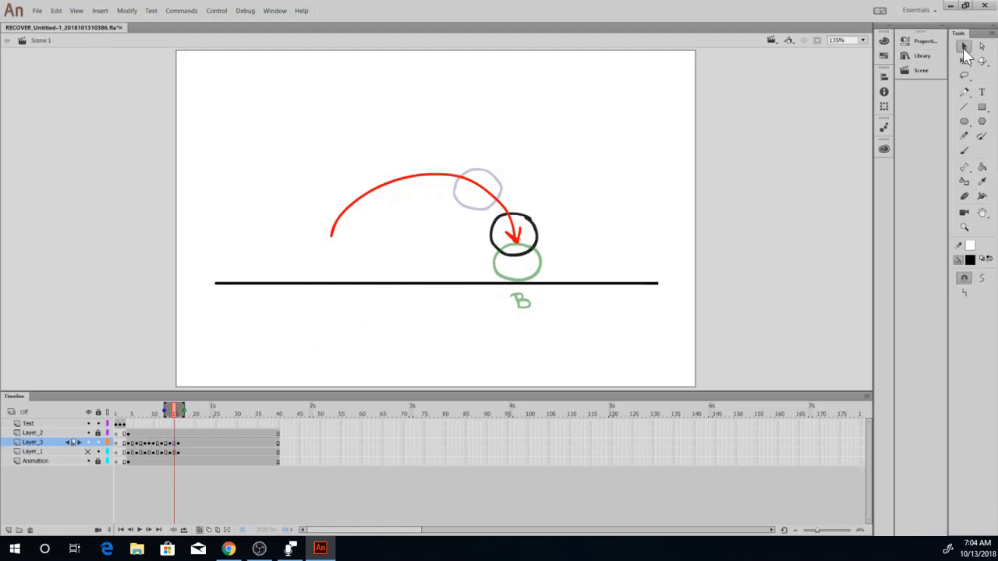
left_click_drag(533, 231, 524, 206)
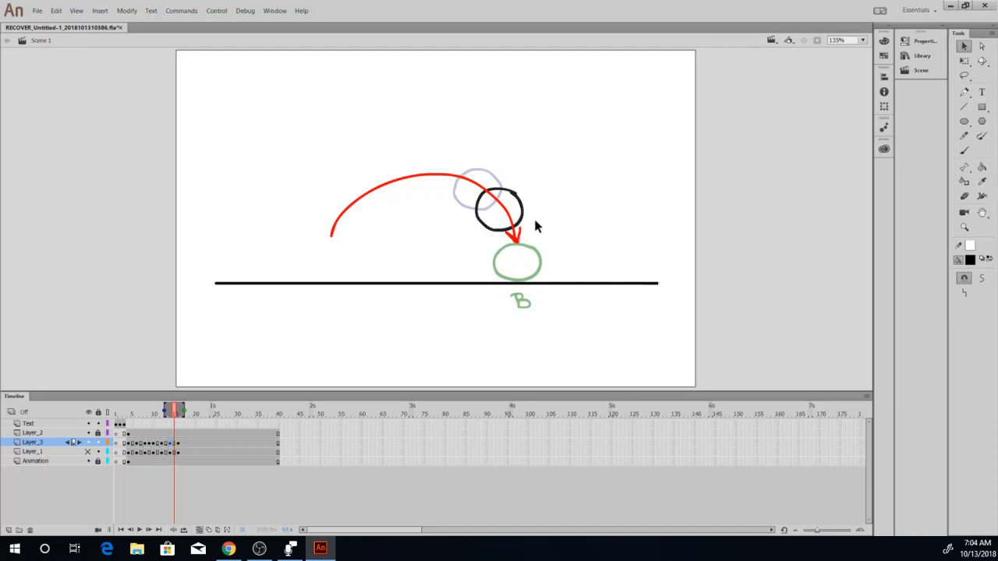
left_click(516, 254)
left_click(201, 529)
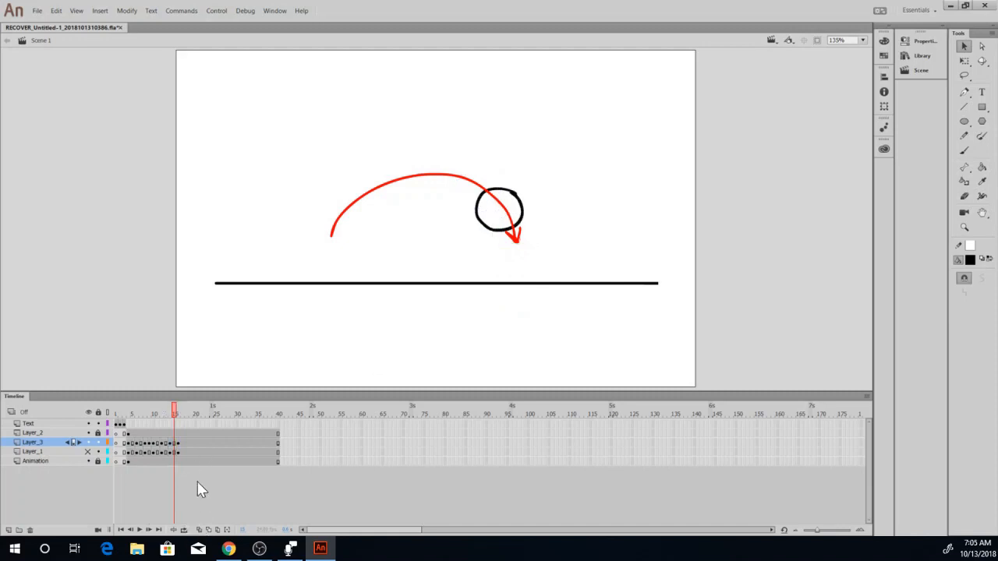
Replay the animation in a loop from ball A to ball B to check the revised spacing.
left_click(156, 416)
left_click_drag(156, 415, 130, 418)
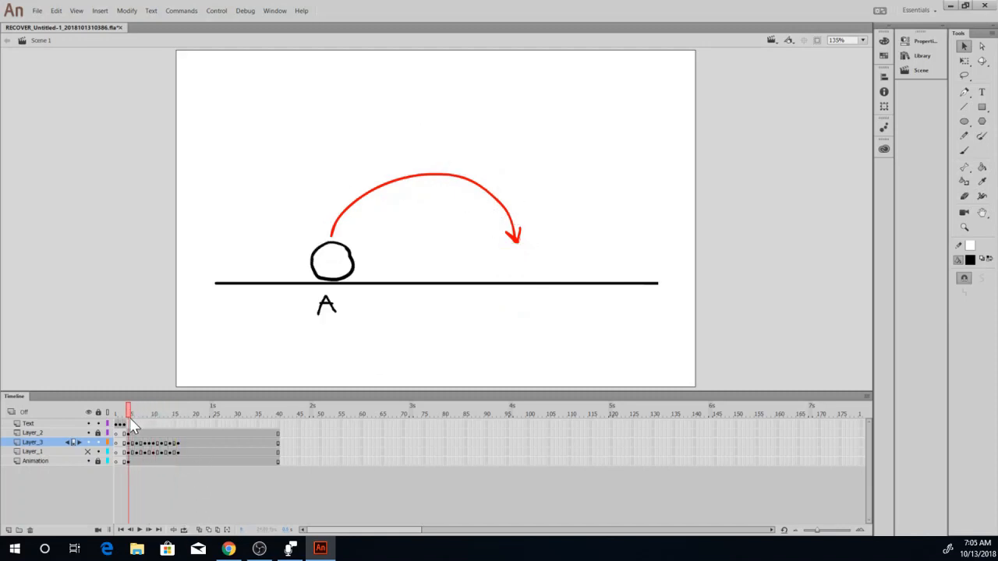
left_click(183, 529)
left_click(140, 529)
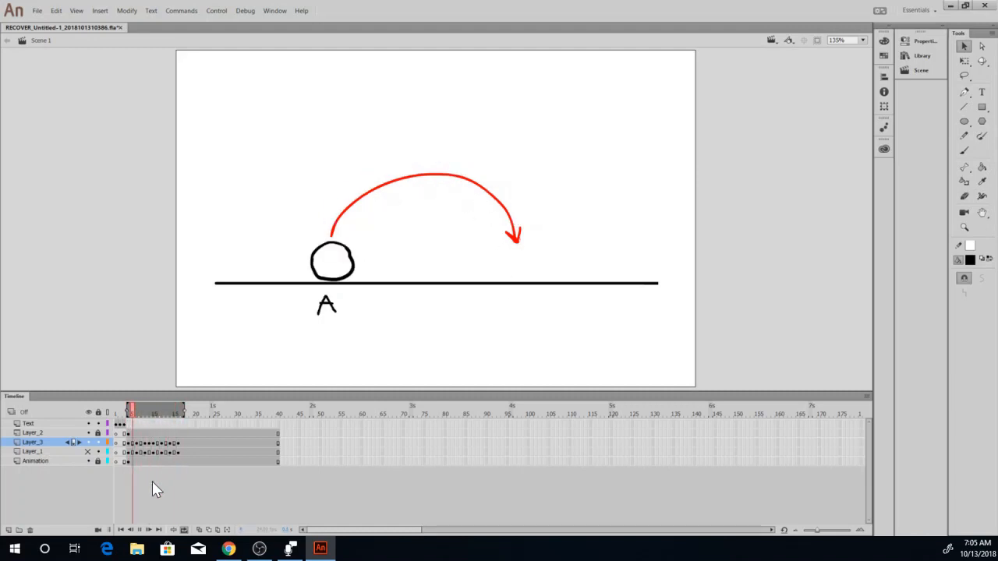
left_click(138, 529)
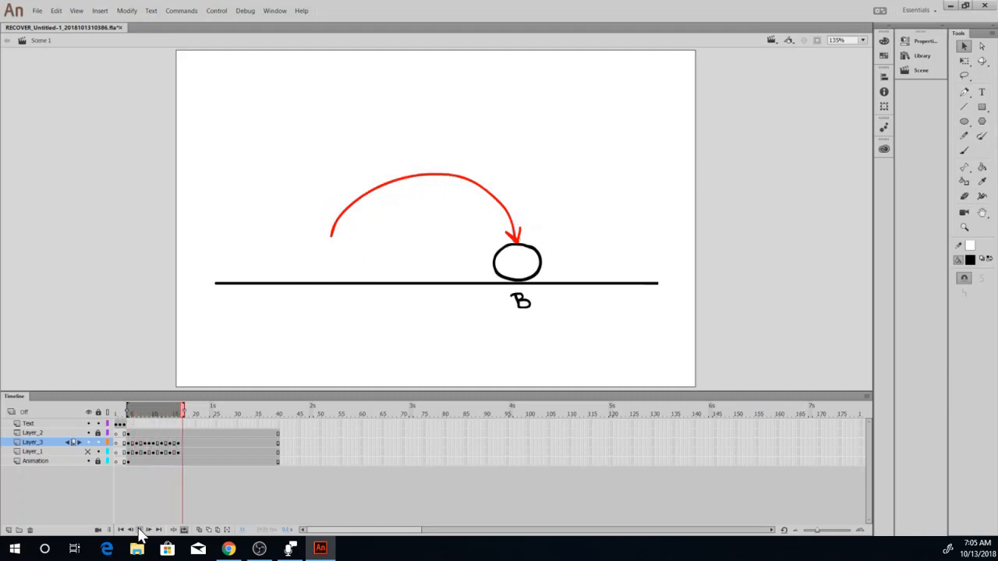
left_click(185, 530)
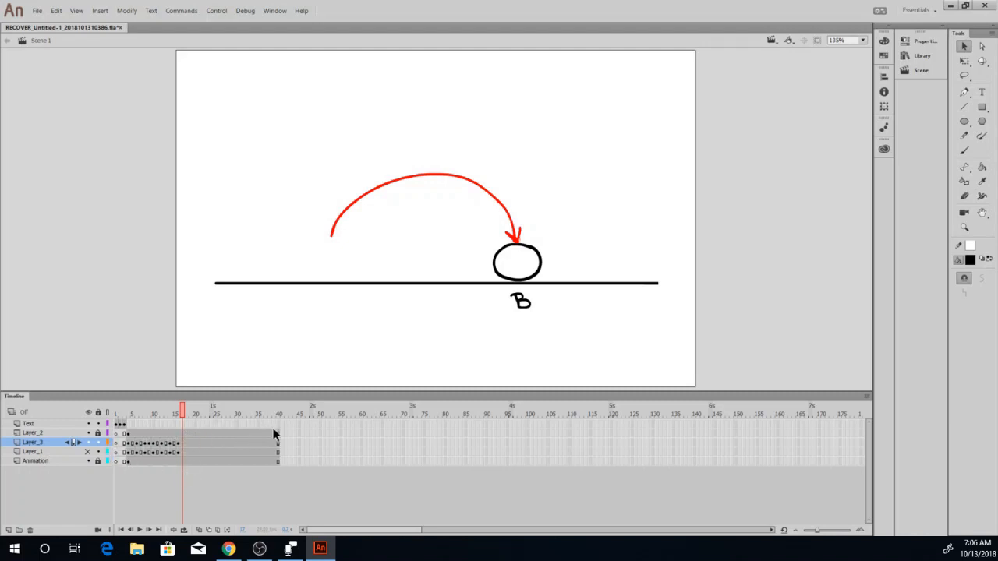
Add a new layer above Layer_2, hide Layer_2, Layer_3 and Animation, and insert a blank keyframe at frame 4 of the new layer.
left_click(41, 433)
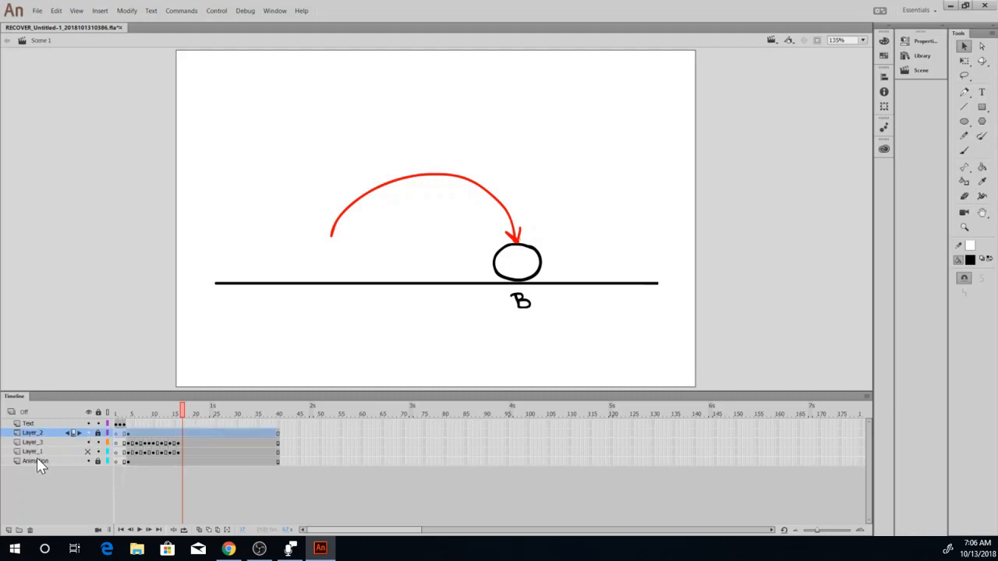
left_click(10, 531)
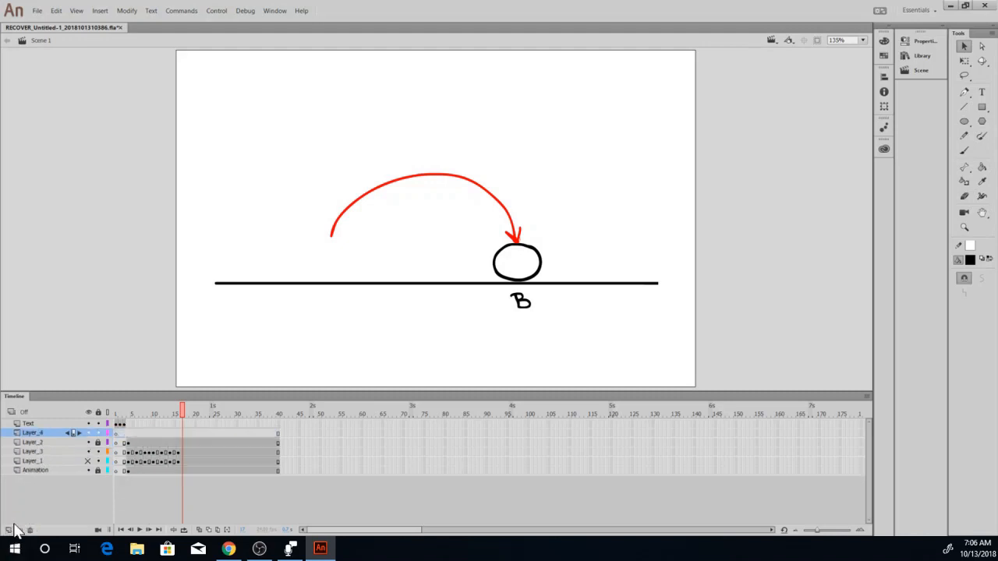
left_click(88, 443)
left_click(88, 471)
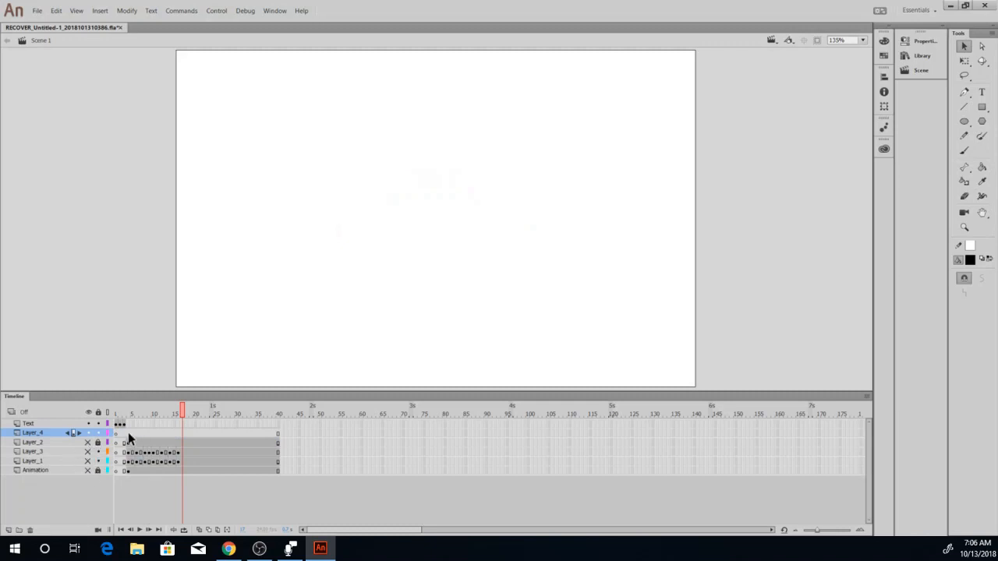
left_click(128, 441)
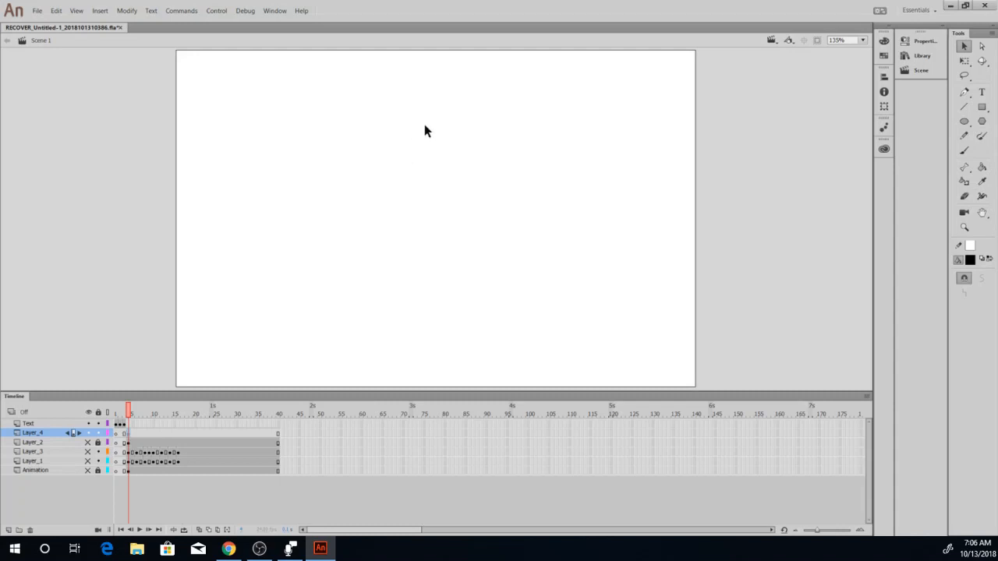
Draw a rectangular frame in the upper-left corner of the stage on Layer_4 with the Brush.
left_click(964, 151)
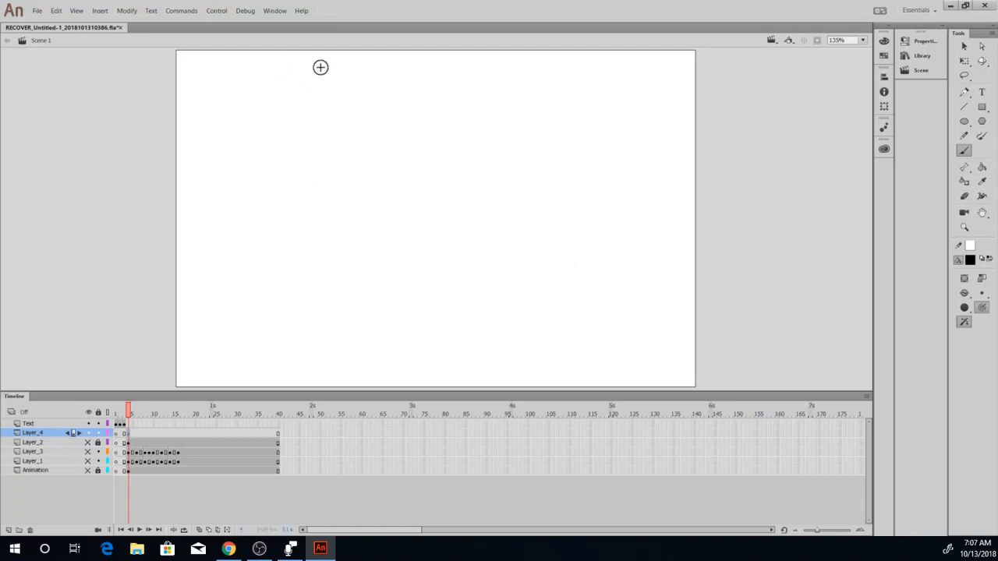
mouse_move(244, 64)
left_mouse_down()
mouse_move(203, 62)
mouse_move(201, 156)
left_mouse_up()
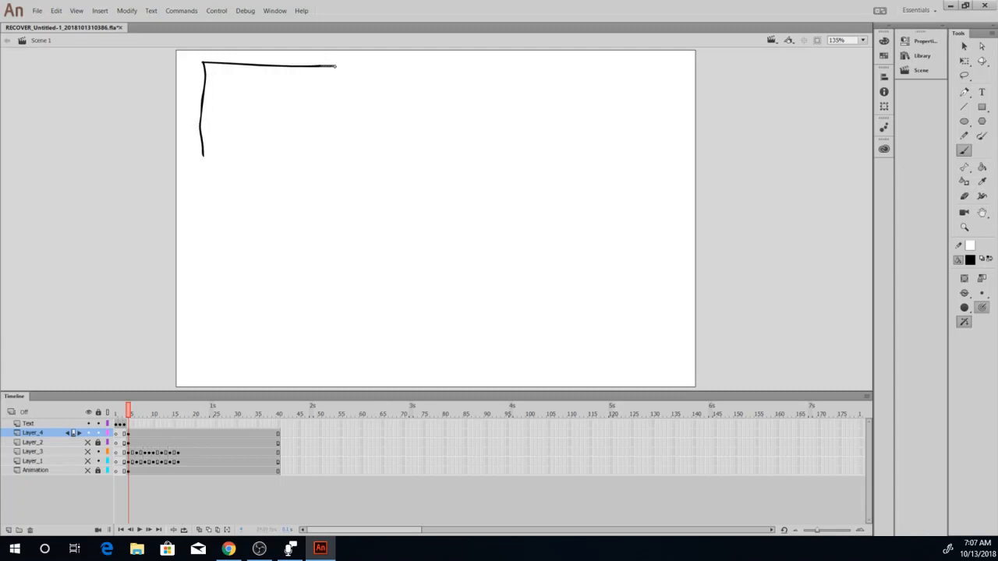
mouse_move(335, 65)
left_mouse_down()
mouse_move(343, 157)
mouse_move(278, 153)
left_mouse_up()
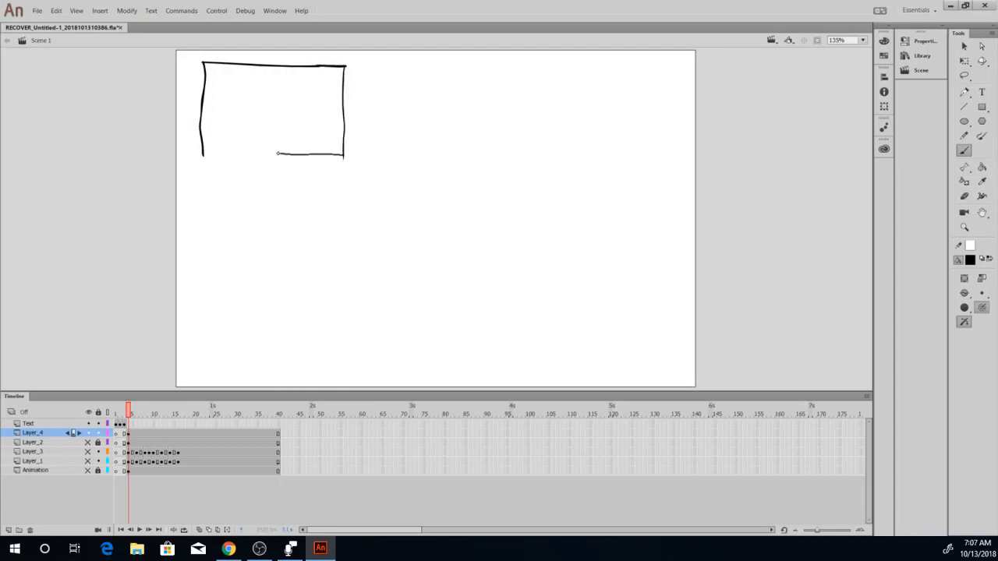
left_click_drag(210, 148, 198, 149)
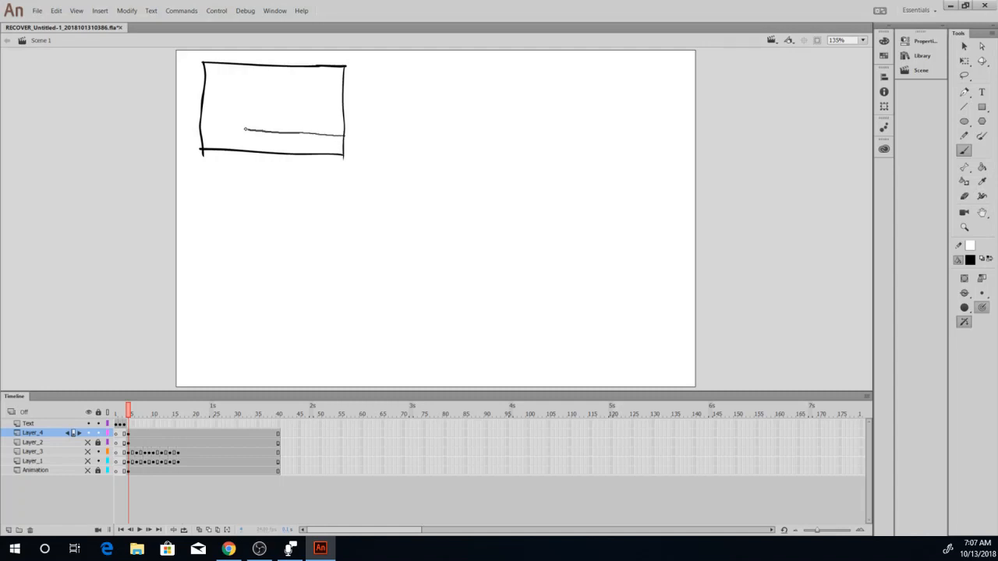
Draw a ground line with two small standing figures in the first frame, and outline a second frame beside it with the Brush.
left_click_drag(215, 128, 199, 127)
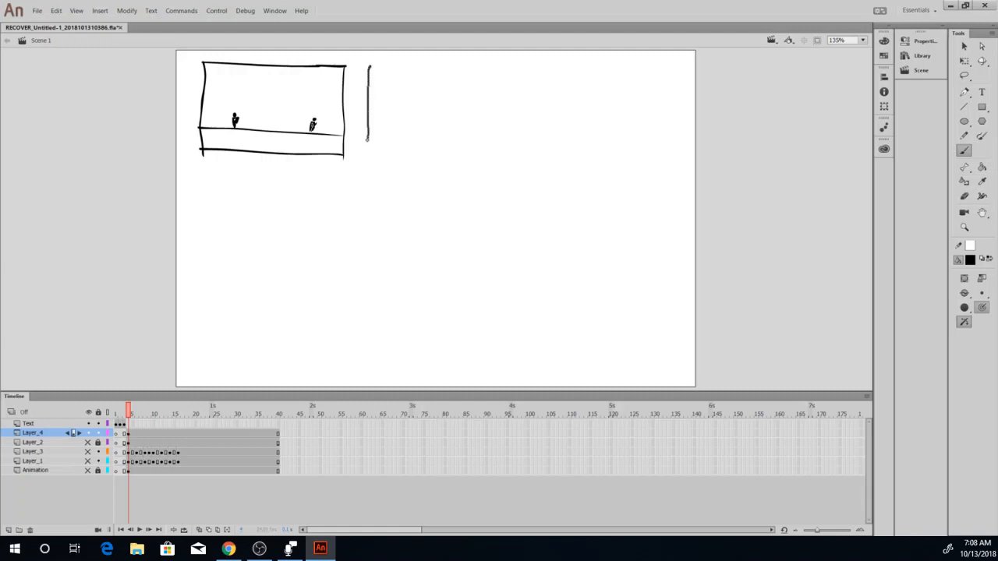
left_click_drag(367, 140, 366, 156)
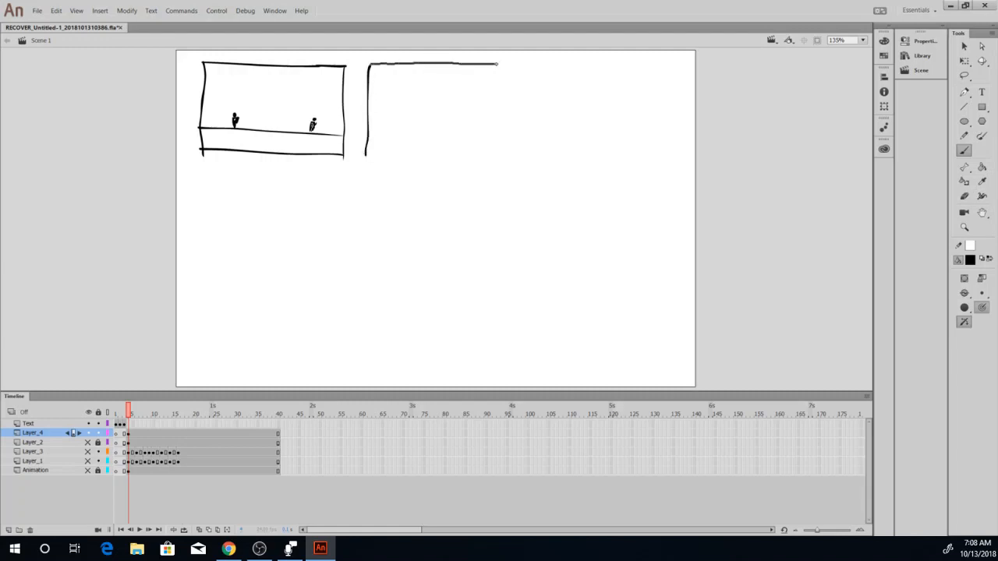
left_click_drag(511, 144, 511, 151)
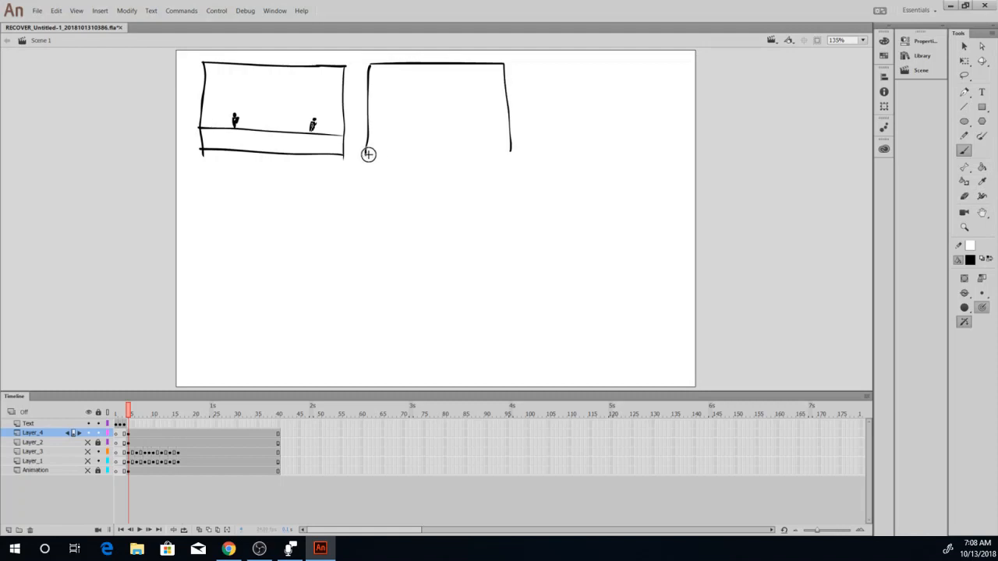
left_click_drag(366, 154, 510, 152)
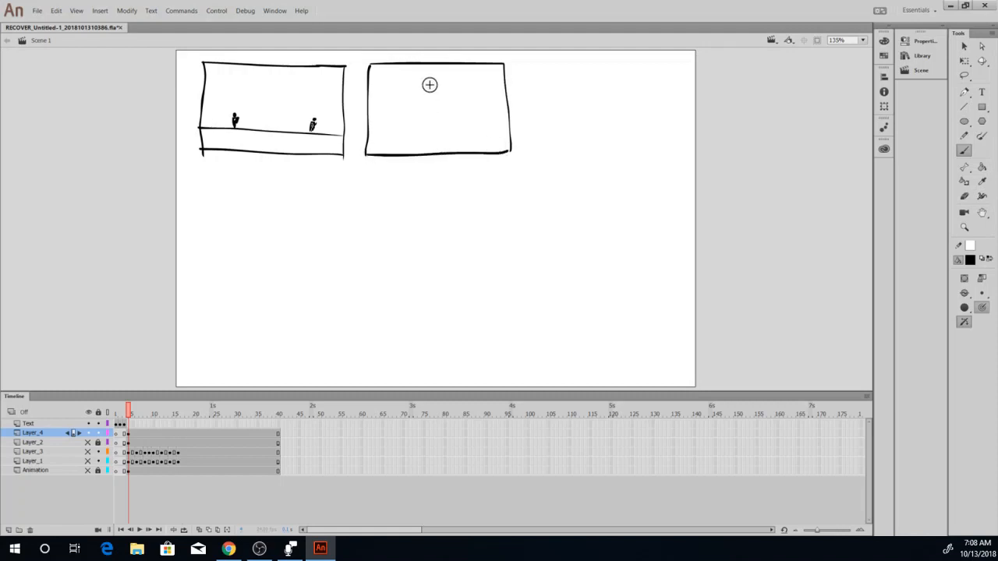
Draw a black clenched fist in the second frame, with a small grey figure and a grey ground line behind it.
left_click_drag(429, 64, 434, 121)
mouse_move(416, 88)
left_mouse_down()
mouse_move(423, 96)
mouse_move(404, 115)
mouse_move(415, 106)
mouse_move(418, 131)
mouse_move(418, 116)
mouse_move(403, 124)
mouse_move(401, 106)
mouse_move(418, 118)
left_mouse_up()
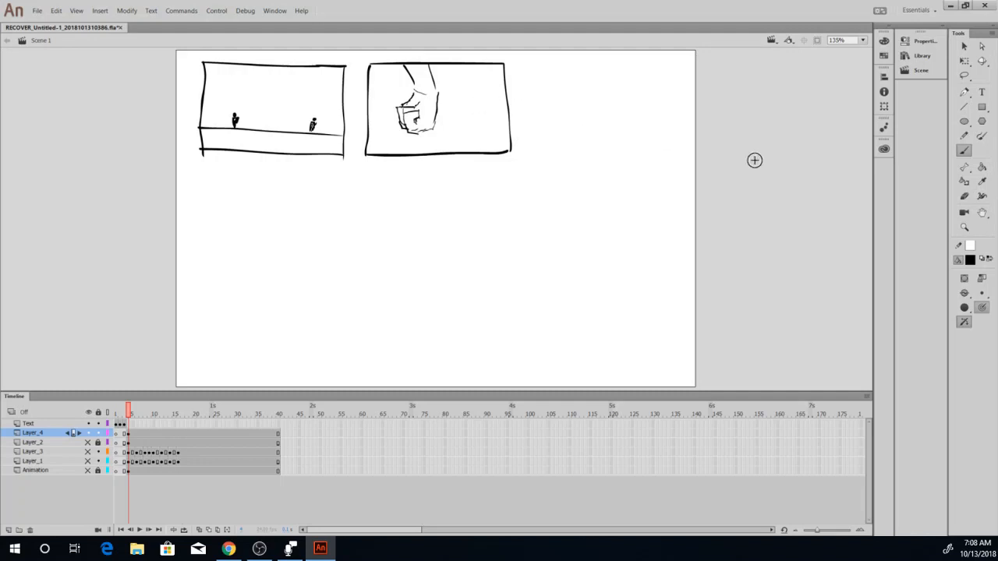
left_click(972, 260)
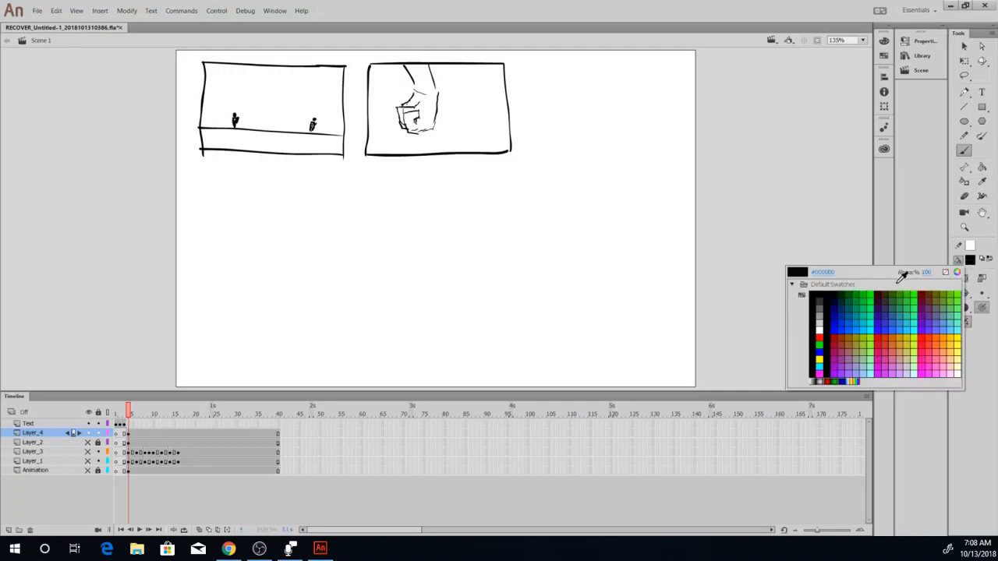
left_click(824, 310)
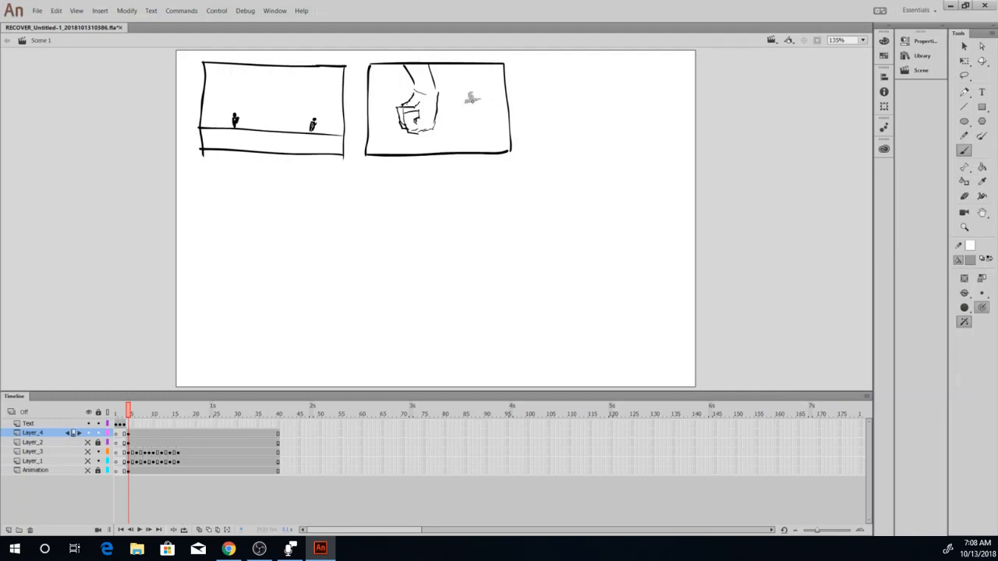
left_click_drag(470, 116, 473, 115)
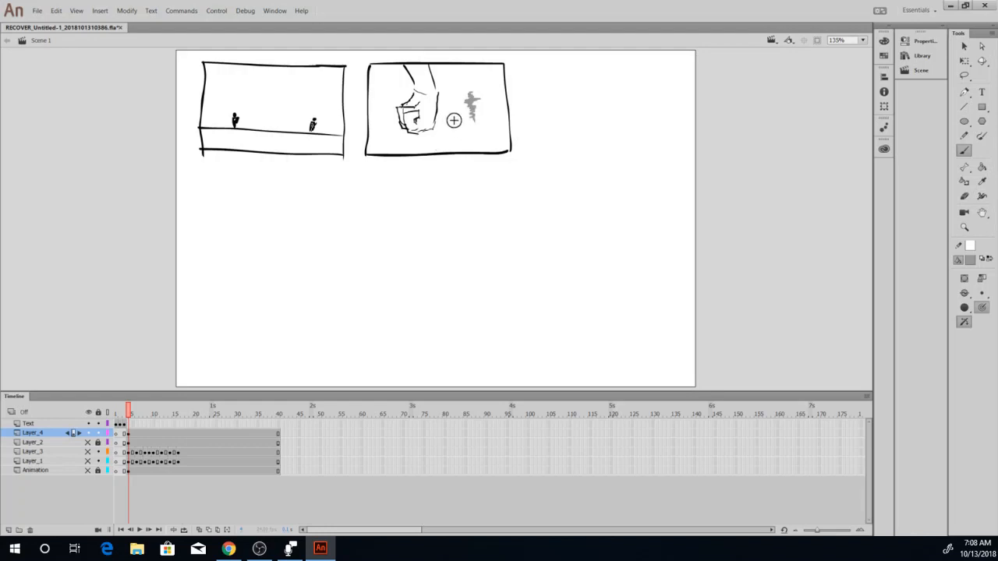
left_click_drag(507, 123, 374, 124)
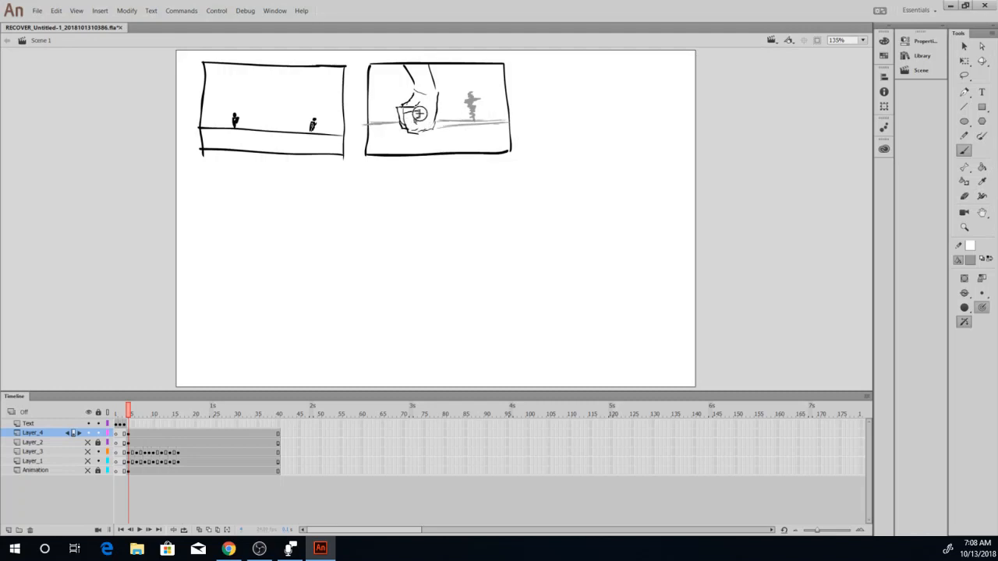
Set the fill colour back to black (#000000) and draw short squiggly shake marks around the fist.
left_click(972, 260)
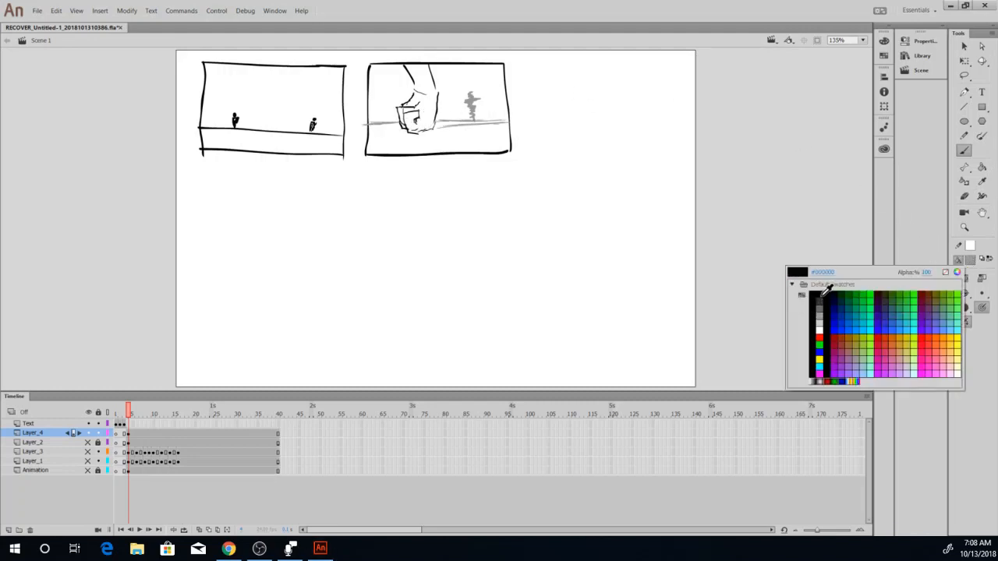
left_click(817, 287)
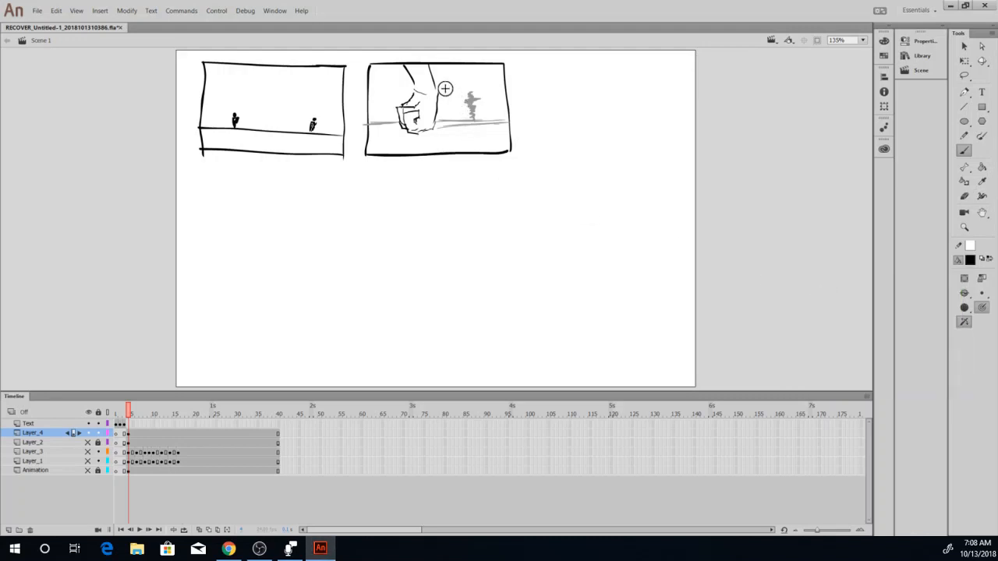
mouse_move(445, 92)
left_mouse_down()
mouse_move(442, 131)
mouse_move(390, 133)
left_mouse_up()
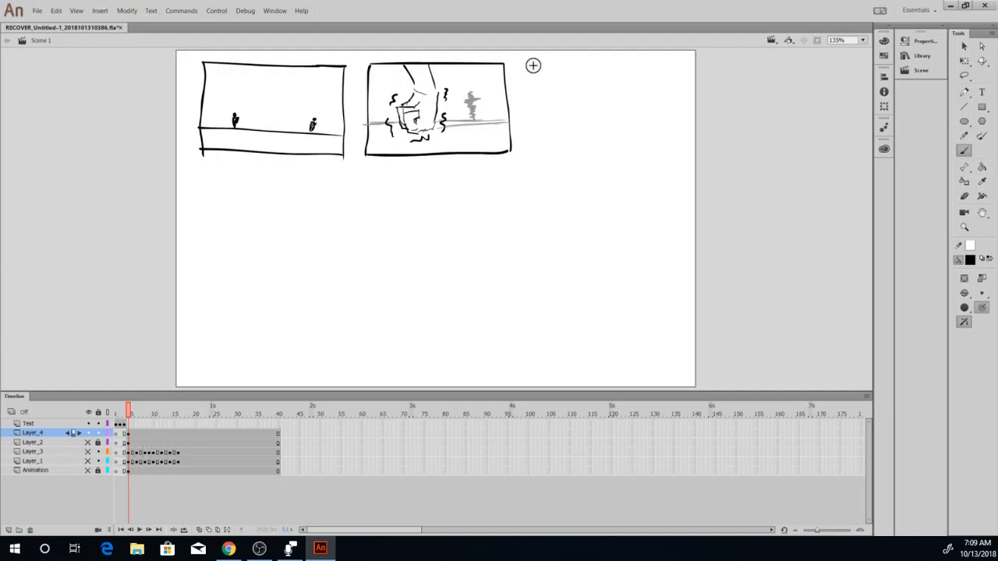
Outline a third frame in the upper row and draw a close-up of a chin with a grinning mouth in it.
left_click_drag(537, 134, 538, 160)
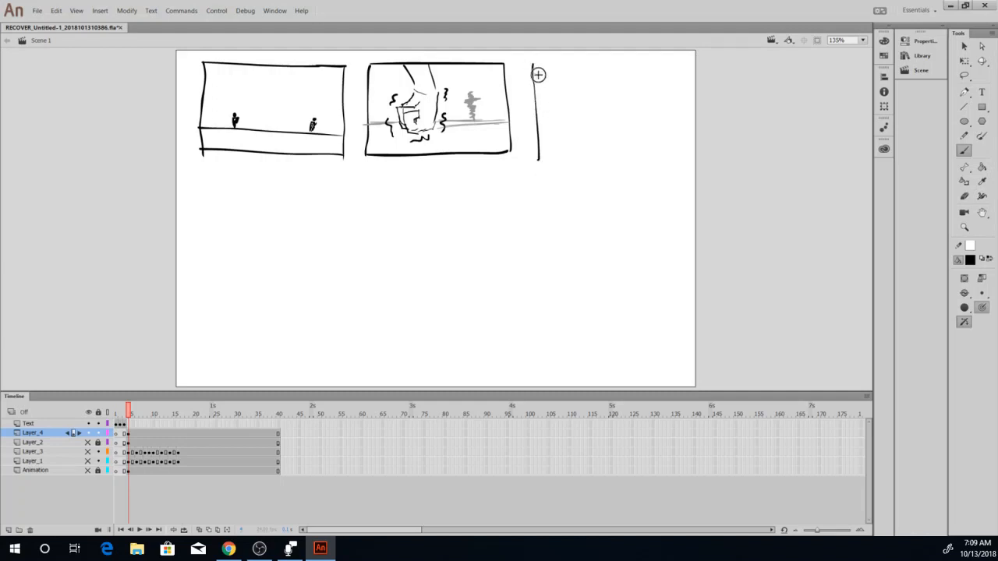
left_click_drag(533, 65, 562, 65)
left_click_drag(633, 64, 662, 62)
mouse_move(671, 138)
left_mouse_down()
mouse_move(671, 154)
mouse_move(538, 162)
left_mouse_up()
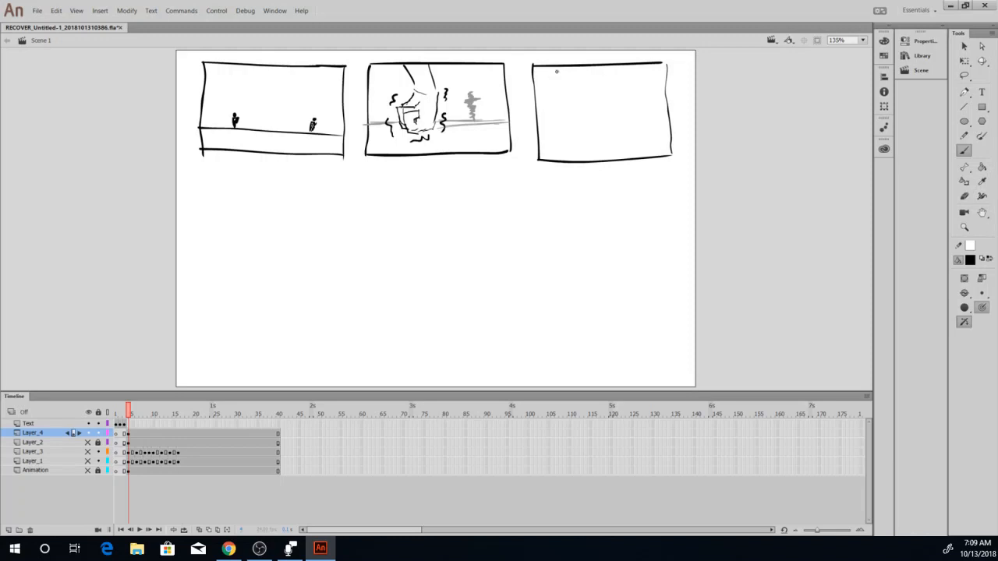
mouse_move(604, 126)
left_mouse_down()
mouse_move(632, 93)
mouse_move(635, 67)
left_mouse_up()
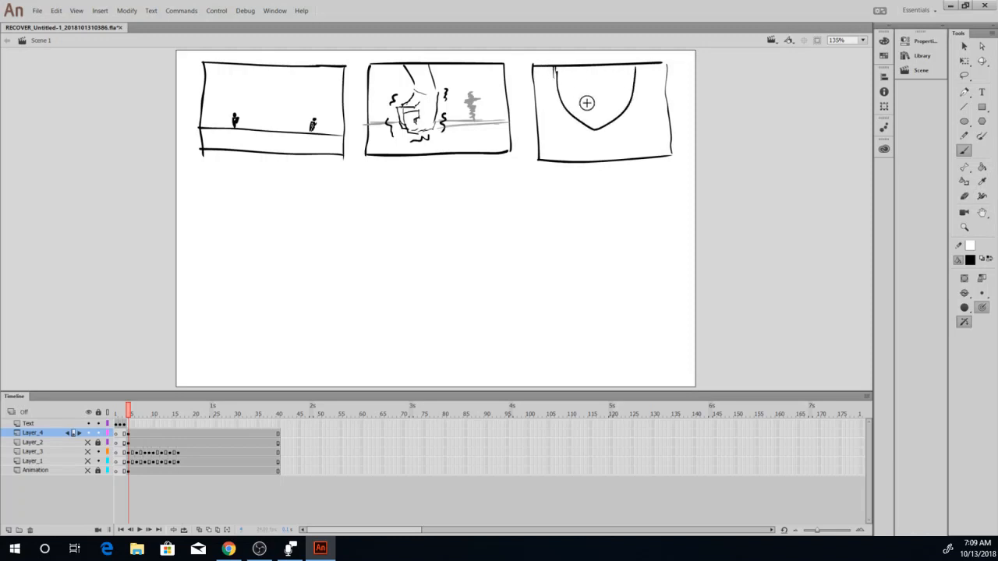
mouse_move(574, 92)
left_mouse_down()
mouse_move(621, 85)
mouse_move(597, 104)
mouse_move(619, 88)
left_mouse_up()
Draw arrows above the two figures in the first frame and letter them GOOD and BAD.
left_click_drag(231, 97, 232, 104)
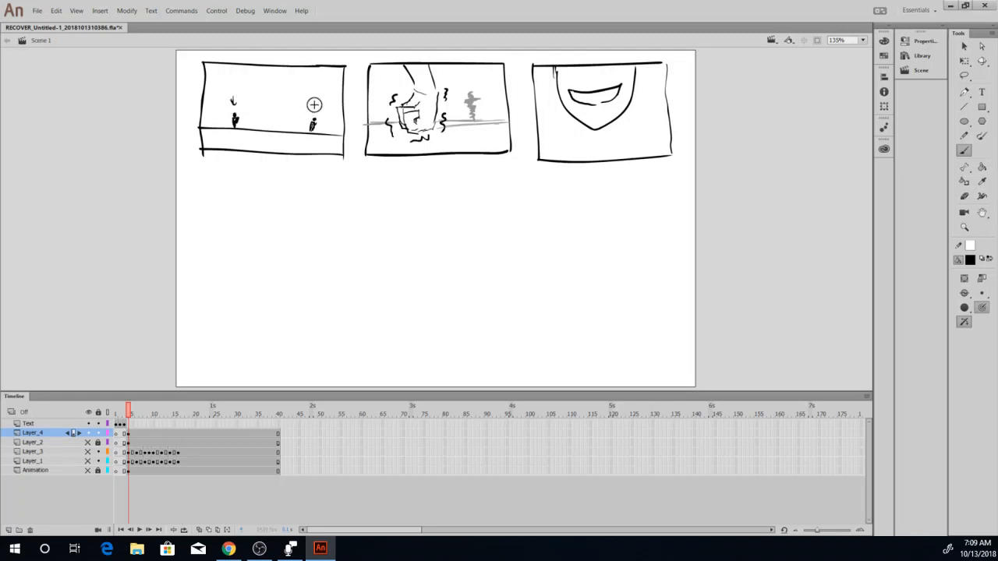
left_click_drag(312, 103, 312, 112)
mouse_move(214, 77)
left_mouse_down()
mouse_move(245, 97)
mouse_move(220, 85)
left_mouse_up()
key("ctrl+z")
left_click_drag(314, 104, 318, 108)
mouse_move(218, 83)
left_mouse_down()
mouse_move(301, 94)
mouse_move(318, 84)
mouse_move(320, 92)
left_mouse_up()
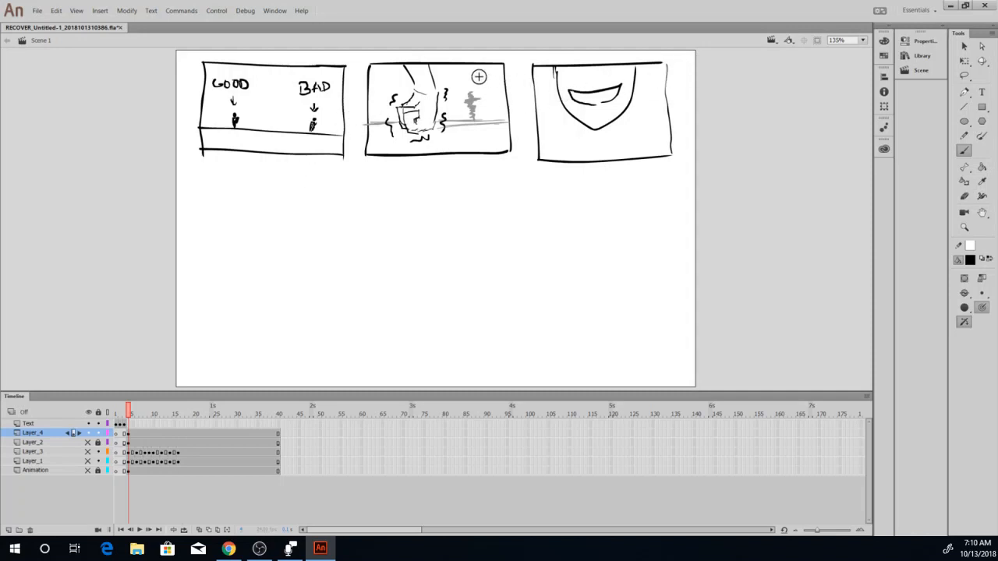
Draw an arrow above the grey figure in the second frame and letter it BAD.
left_click_drag(479, 79, 476, 84)
mouse_move(475, 81)
left_mouse_down()
mouse_move(465, 75)
mouse_move(485, 75)
left_mouse_up()
left_click_drag(485, 67, 487, 75)
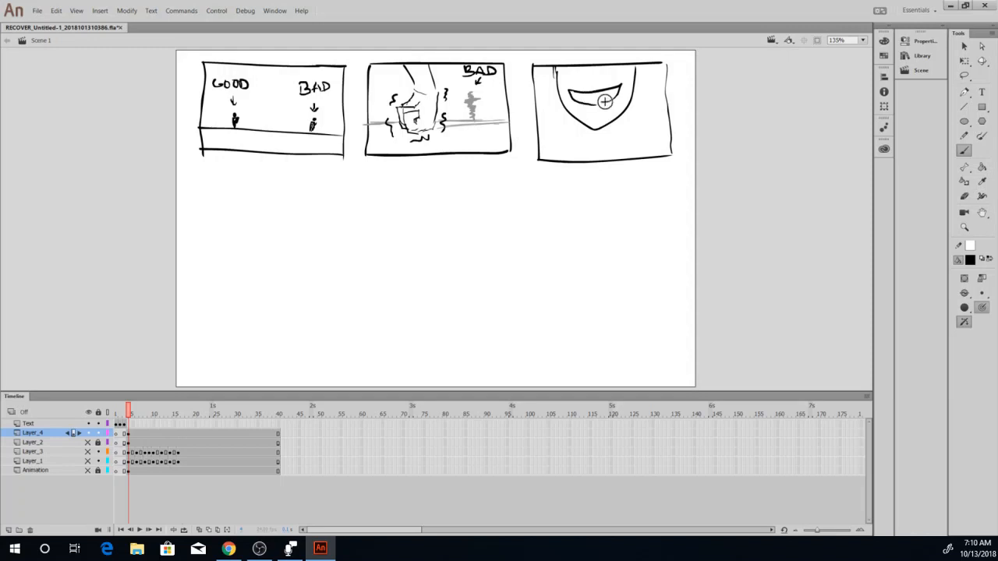
Add teeth, a lower-lip line, neck, shoulders and shading under the chin to the face in the third frame.
mouse_move(581, 97)
left_mouse_down()
mouse_move(608, 95)
mouse_move(598, 111)
left_mouse_up()
mouse_move(553, 68)
left_mouse_down()
mouse_move(557, 95)
mouse_move(555, 84)
left_mouse_up()
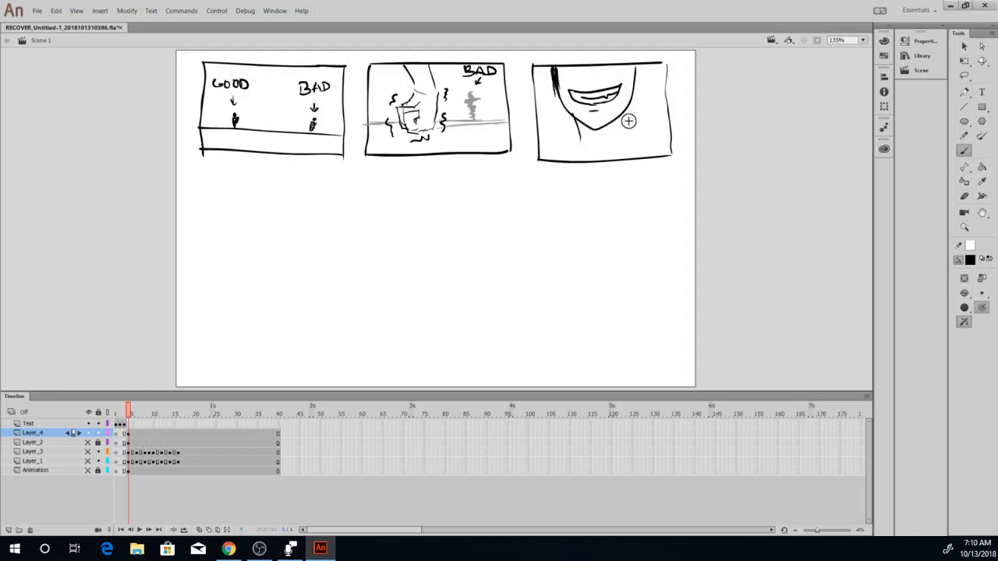
mouse_move(622, 114)
left_mouse_down()
mouse_move(619, 142)
mouse_move(580, 148)
mouse_move(578, 139)
mouse_move(671, 145)
left_mouse_up()
mouse_move(624, 120)
left_mouse_down()
mouse_move(587, 134)
mouse_move(593, 143)
mouse_move(581, 128)
left_mouse_up()
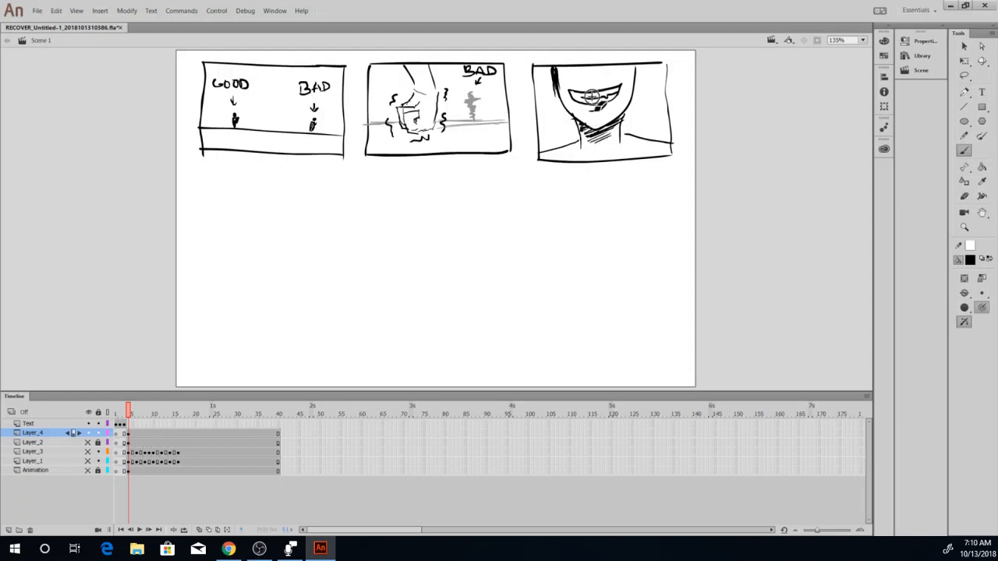
left_click_drag(555, 69, 561, 89)
Draw a large, wide frame below the first two frames.
mouse_move(511, 182)
left_mouse_down()
mouse_move(199, 187)
mouse_move(215, 349)
left_mouse_up()
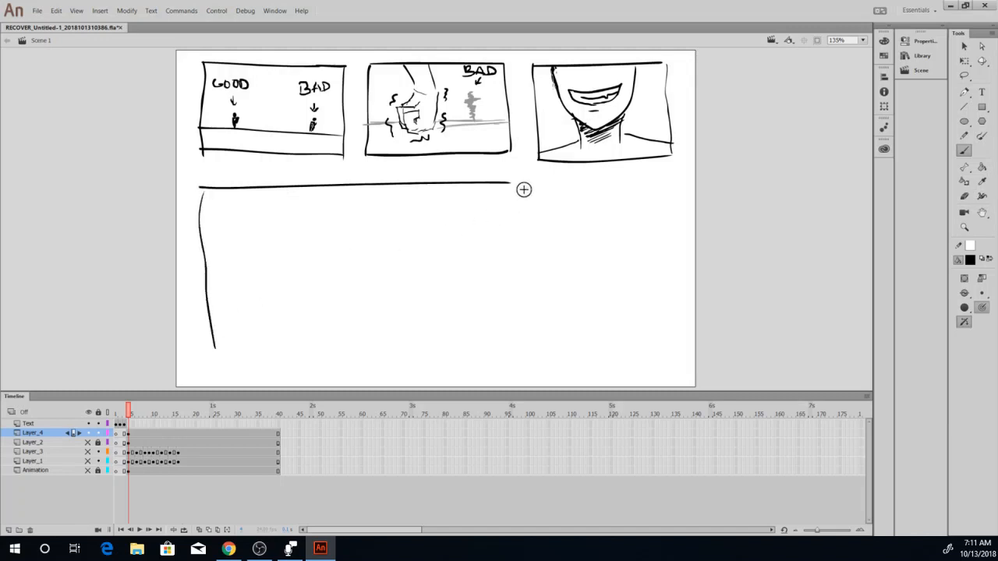
mouse_move(512, 182)
left_mouse_down()
mouse_move(523, 332)
mouse_move(226, 337)
left_mouse_up()
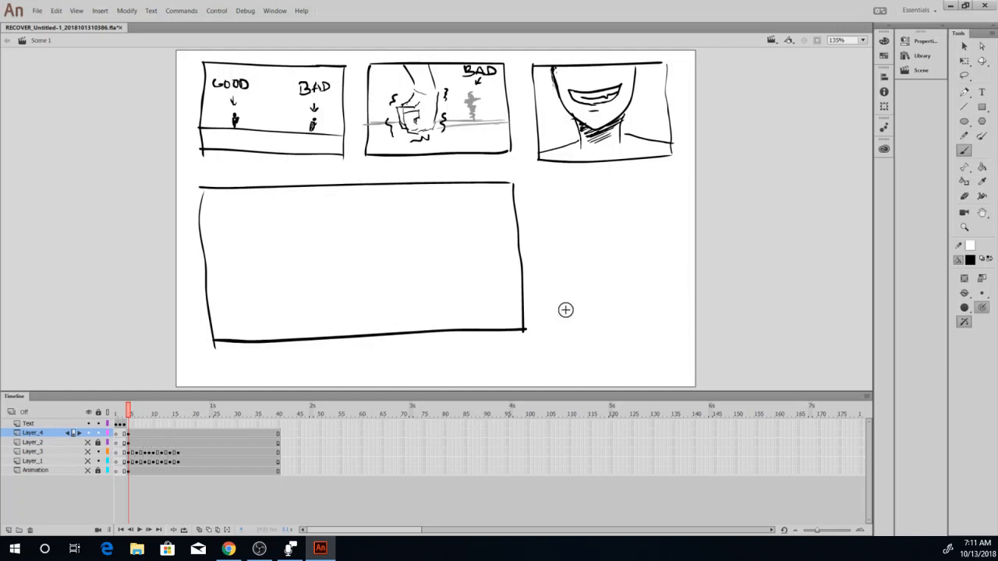
key("alt+Tab")
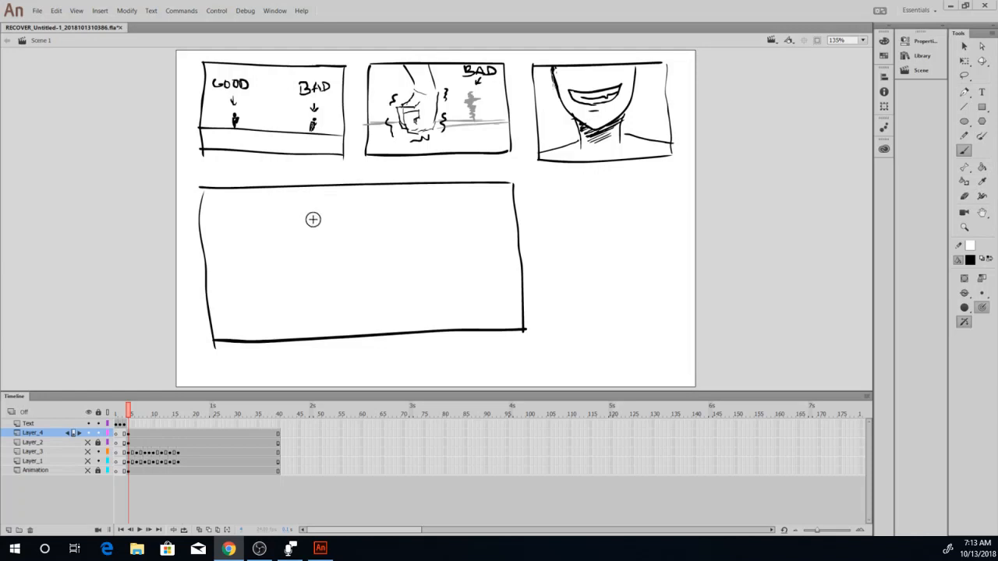
Sketch the torso, head, raised fist and outstretched arm of a leaping figure in the large frame.
left_click_drag(293, 220, 307, 216)
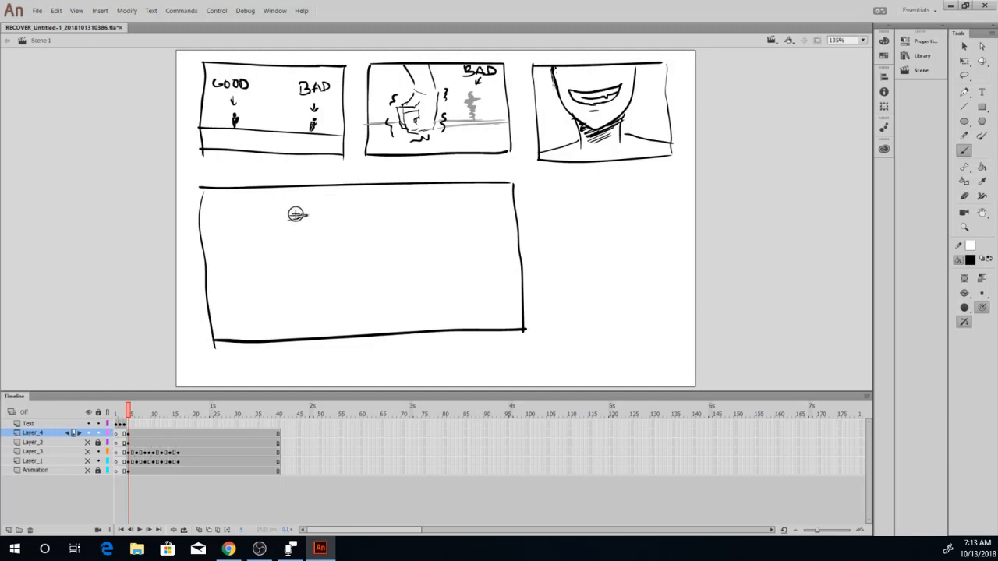
left_click_drag(309, 211, 292, 246)
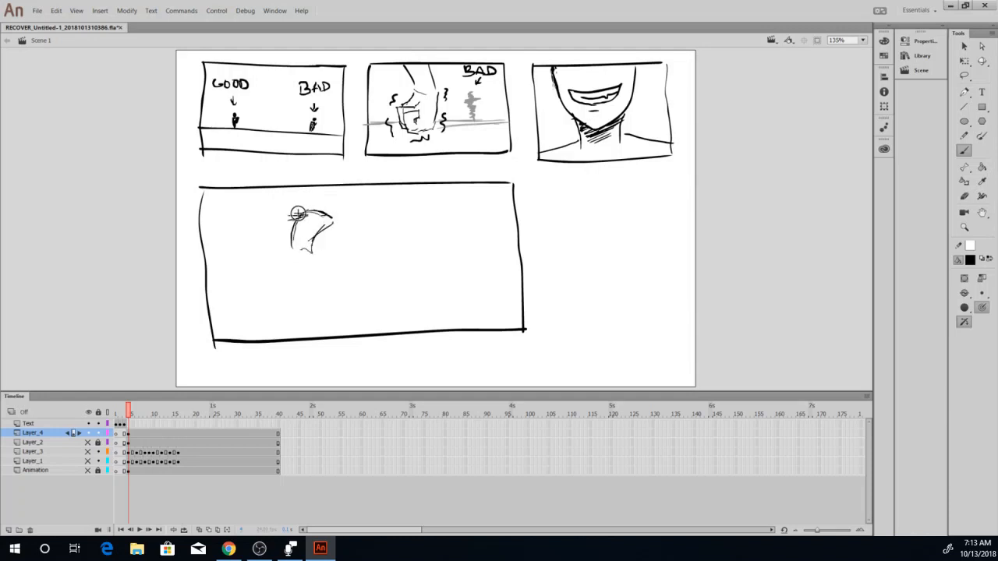
left_click_drag(295, 210, 319, 230)
left_click_drag(320, 206, 334, 212)
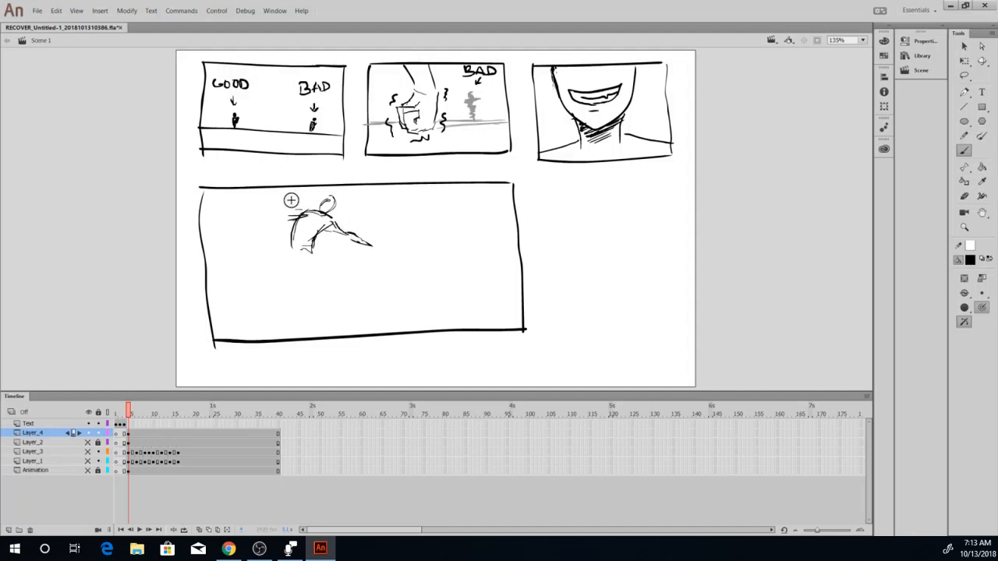
mouse_move(287, 201)
left_mouse_down()
mouse_move(300, 212)
mouse_move(303, 247)
left_mouse_up()
left_click_drag(336, 207, 324, 211)
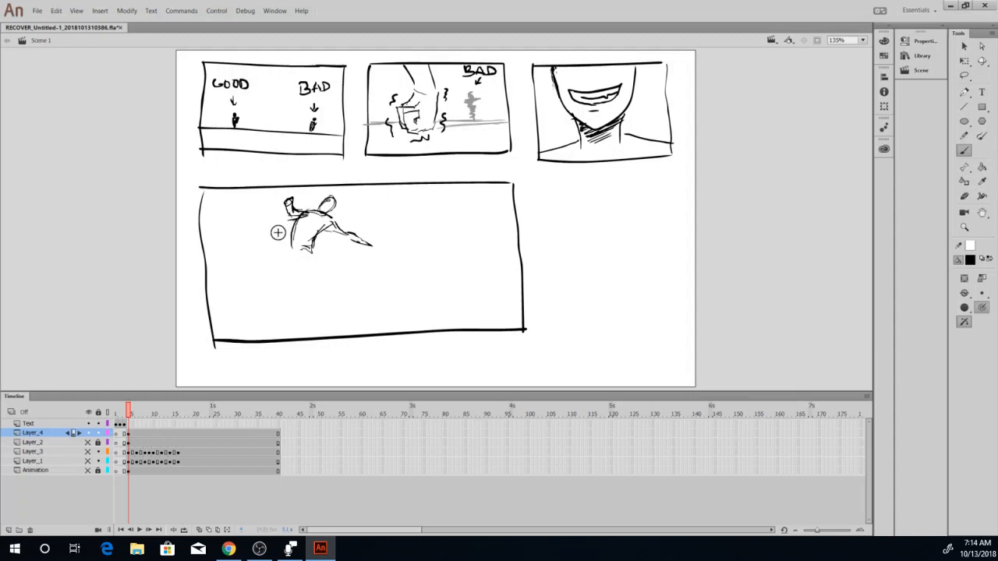
Draw the leaping figure's bent rear leg and extended front leg, and refine the outstretched hand.
mouse_move(290, 238)
left_mouse_down()
mouse_move(295, 249)
mouse_move(283, 229)
left_mouse_up()
left_click_drag(270, 225, 269, 269)
key("ctrl+z")
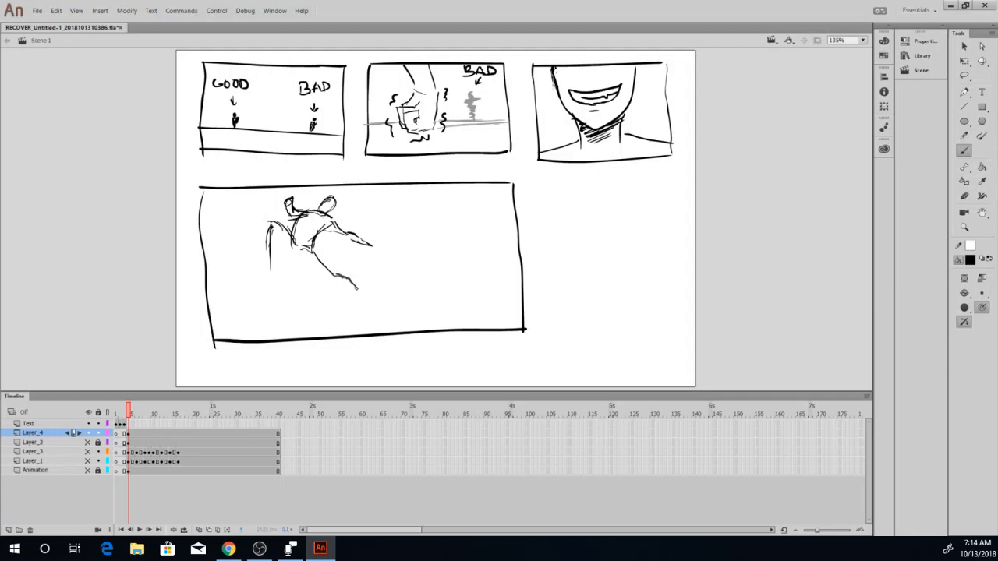
left_click_drag(372, 299, 303, 254)
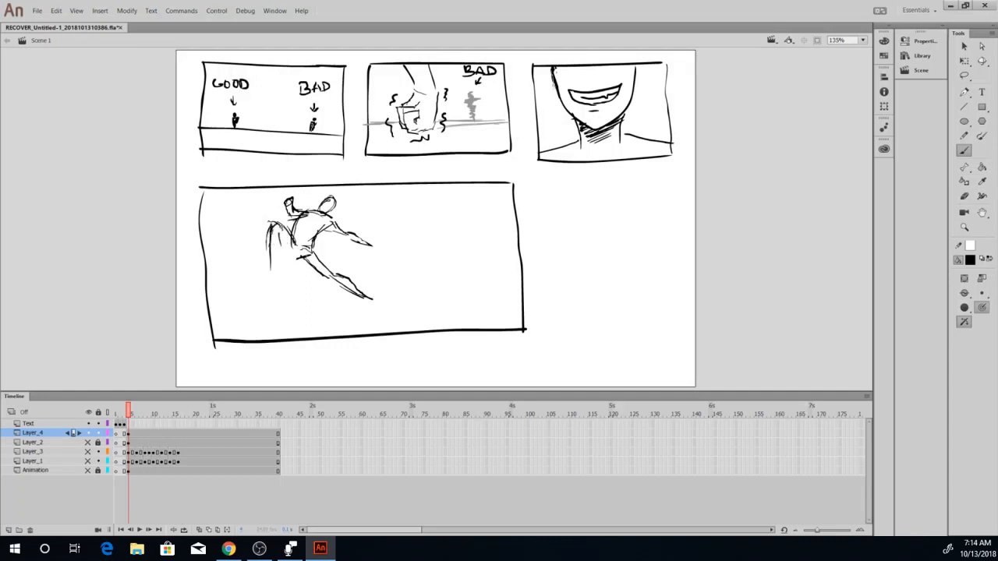
mouse_move(280, 226)
left_mouse_down()
mouse_move(295, 257)
mouse_move(272, 268)
mouse_move(314, 249)
mouse_move(375, 302)
left_mouse_up()
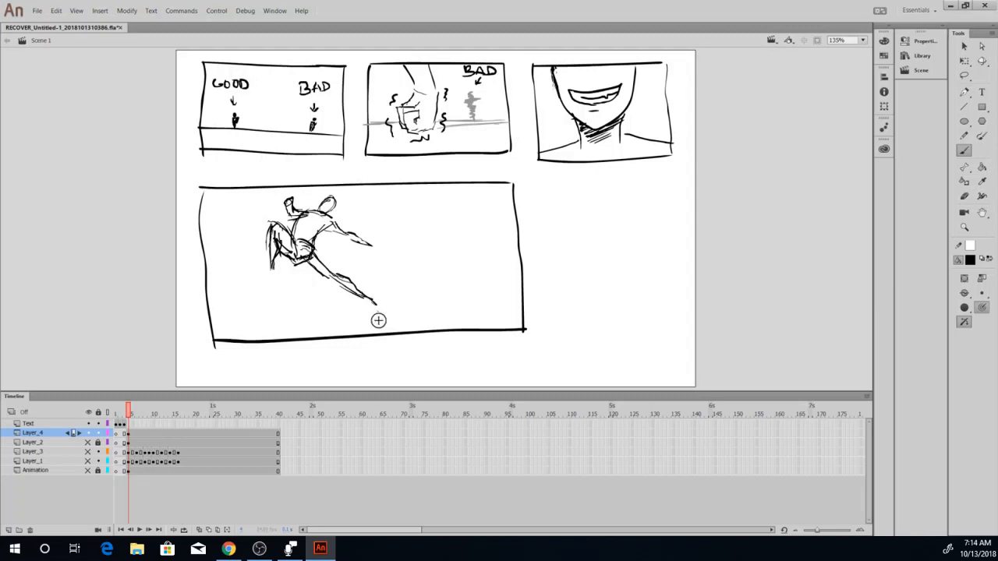
left_click_drag(357, 239, 376, 248)
Sketch a standing figure facing the leaping one, with head, torso, arms and legs down to the frame's lower edge.
mouse_move(449, 237)
left_mouse_down()
mouse_move(460, 236)
mouse_move(457, 247)
left_mouse_up()
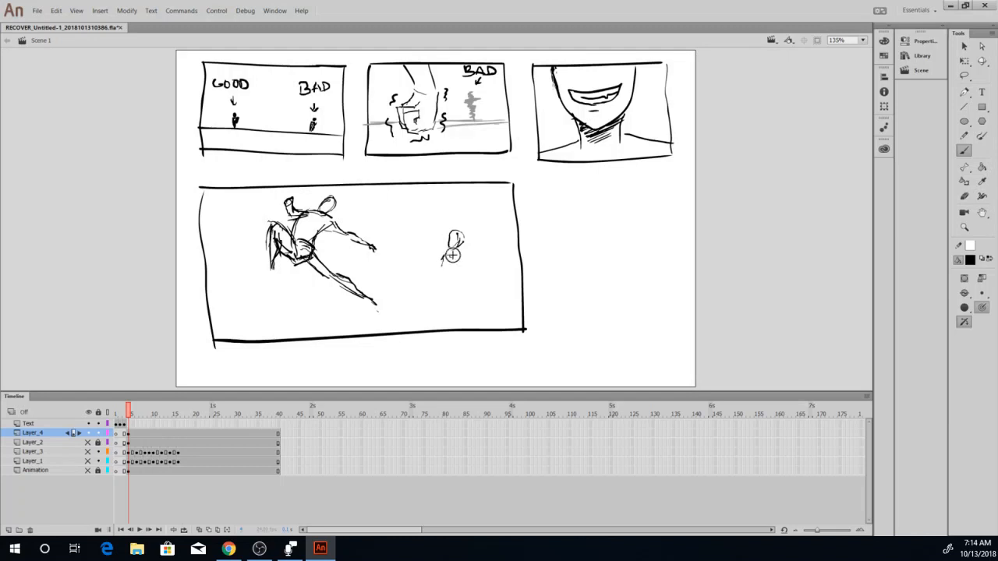
mouse_move(455, 258)
left_mouse_down()
mouse_move(457, 287)
mouse_move(447, 290)
mouse_move(457, 294)
mouse_move(445, 293)
mouse_move(459, 304)
left_mouse_up()
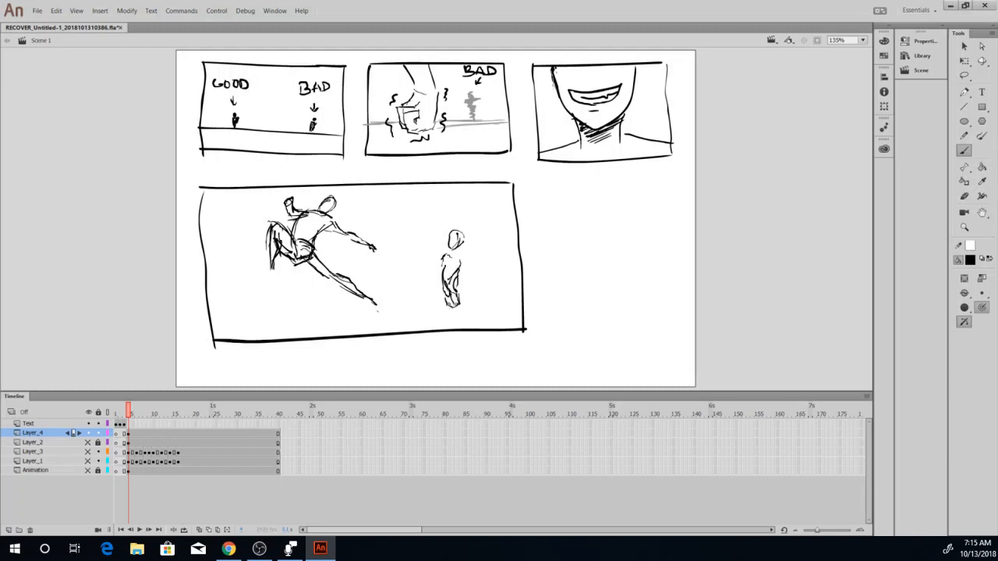
left_click_drag(447, 299, 457, 330)
left_click_drag(458, 247, 451, 258)
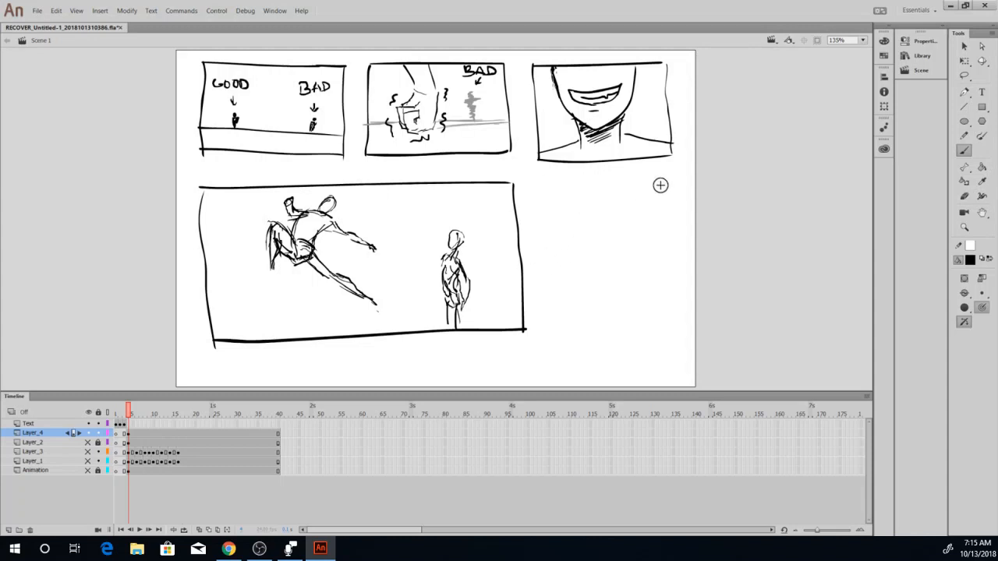
Draw a roughly square frame beside the large one, below the third frame.
mouse_move(672, 187)
left_mouse_down()
mouse_move(584, 189)
mouse_move(539, 212)
mouse_move(546, 327)
left_mouse_up()
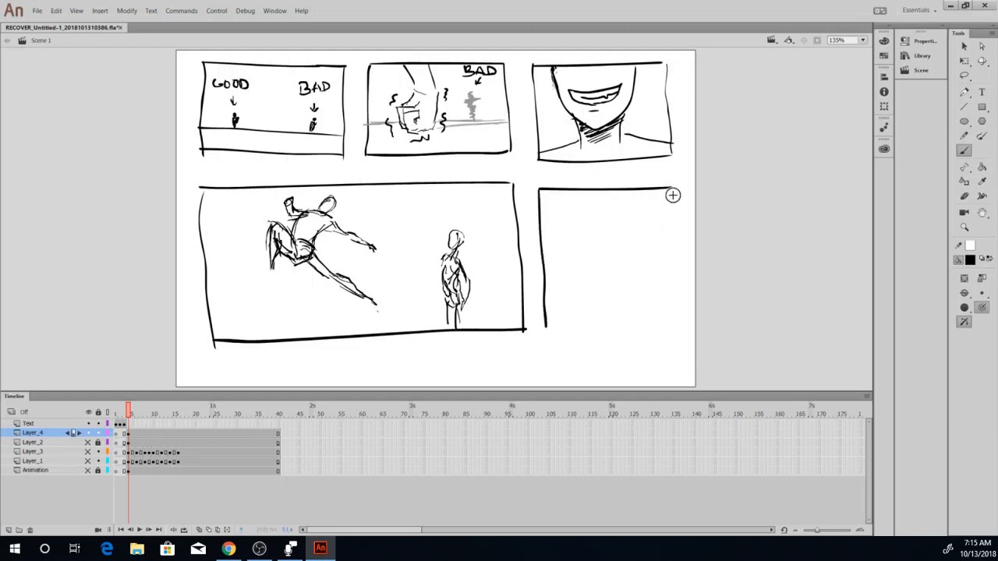
mouse_move(673, 189)
left_mouse_down()
mouse_move(674, 328)
mouse_move(552, 330)
left_mouse_up()
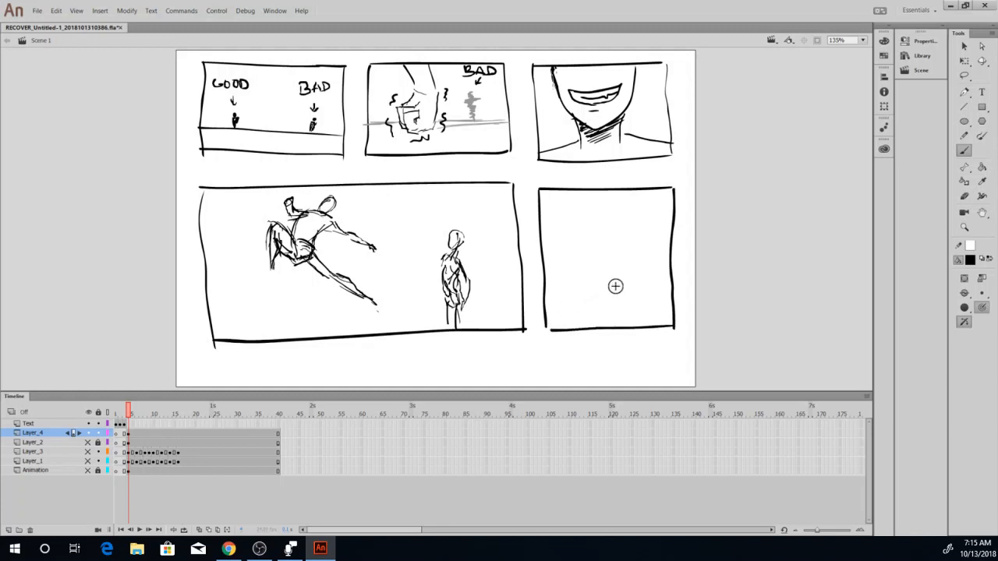
Sketch a small crumpled figure low in the square frame and short vertical motion lines hanging from the frame's upper edge.
left_click_drag(611, 297, 632, 294)
mouse_move(647, 190)
left_mouse_down()
mouse_move(641, 235)
mouse_move(637, 214)
left_mouse_up()
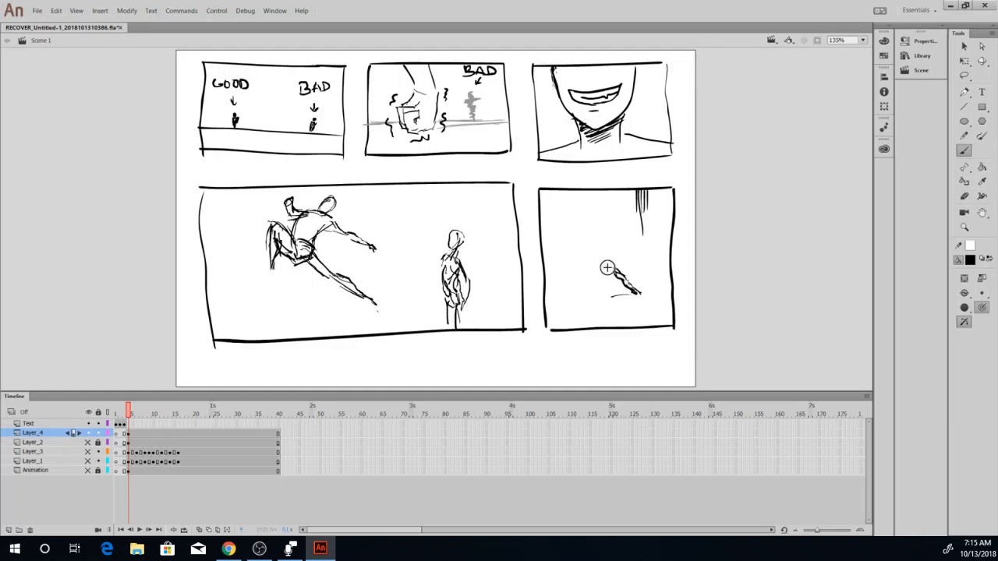
mouse_move(615, 266)
left_mouse_down()
mouse_move(602, 273)
mouse_move(612, 273)
left_mouse_up()
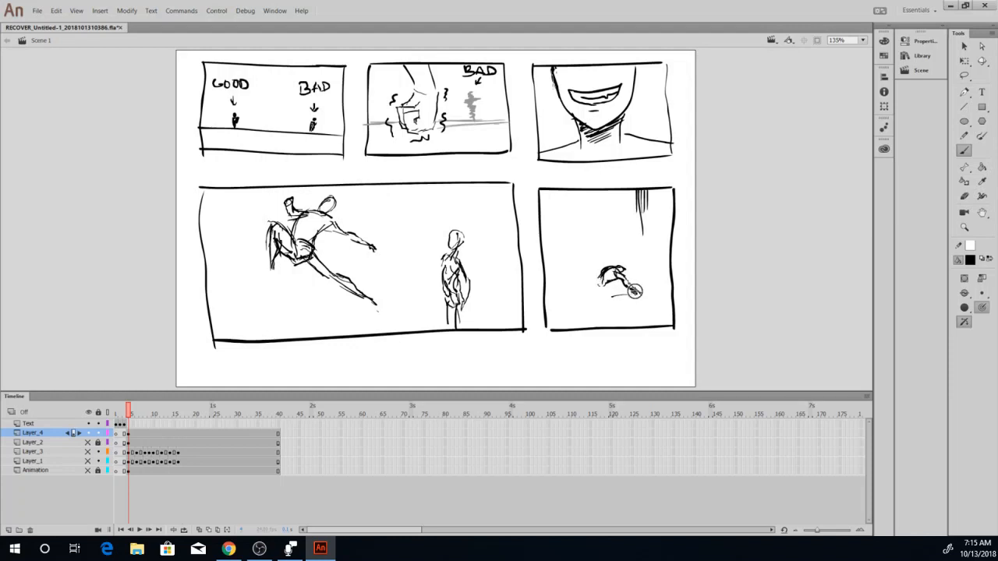
mouse_move(634, 291)
left_mouse_down()
mouse_move(659, 268)
mouse_move(666, 289)
left_mouse_up()
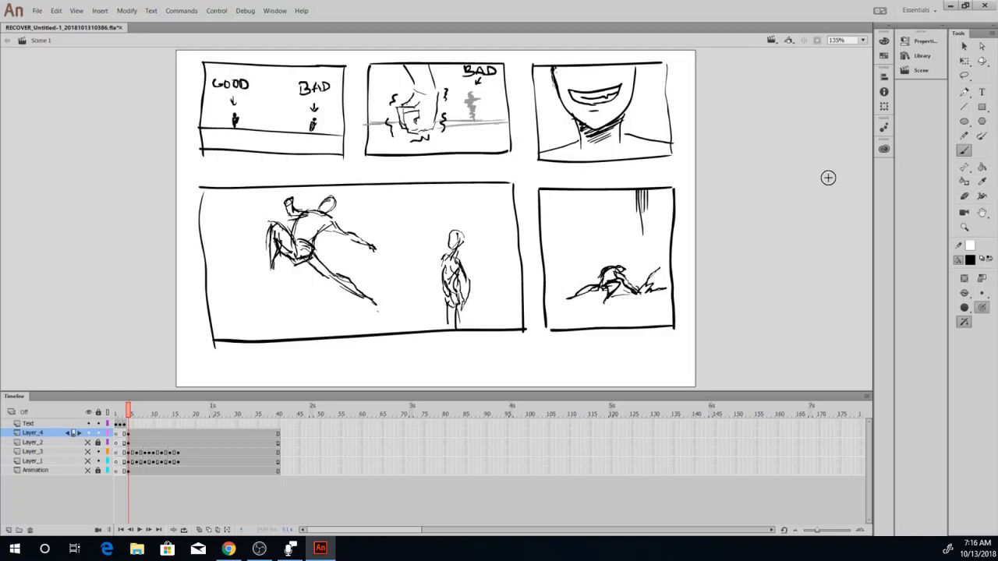
Brush a slightly sloping ground line beneath the crumpled figure, spanning the full width of the square frame.
left_click(862, 39)
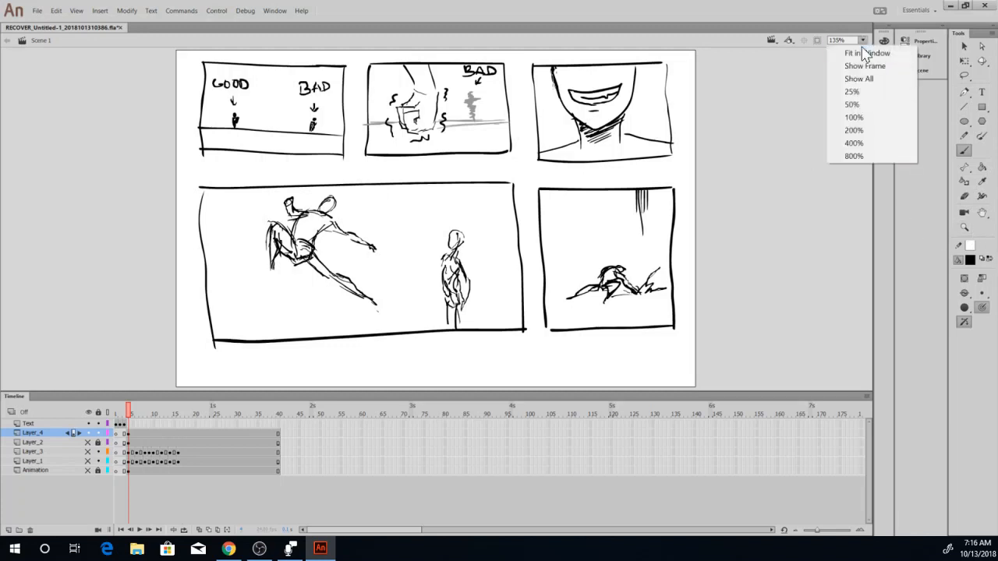
left_click(981, 212)
left_click_drag(583, 284, 605, 304)
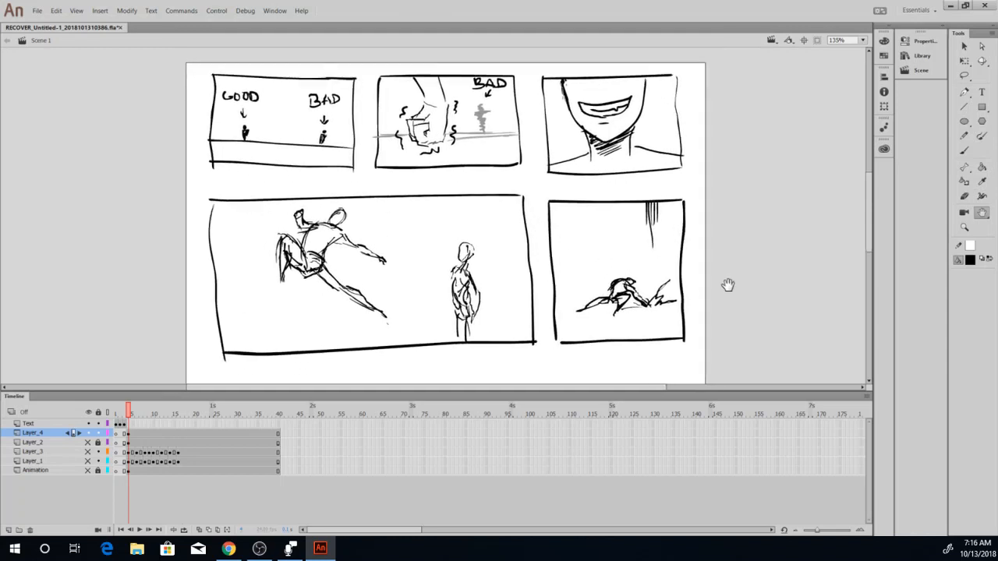
left_click(965, 149)
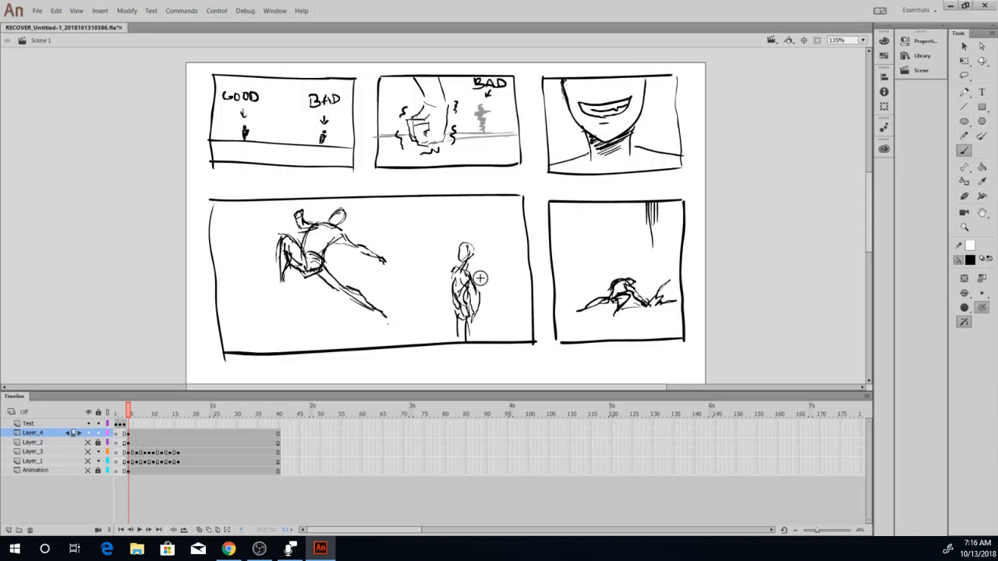
left_click_drag(669, 306, 568, 318)
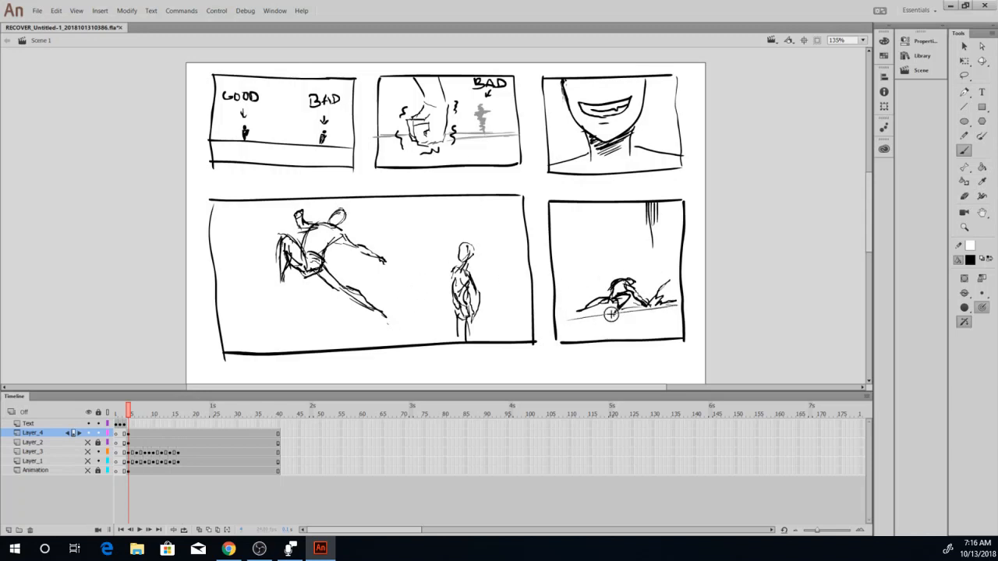
left_click_drag(667, 304, 555, 318)
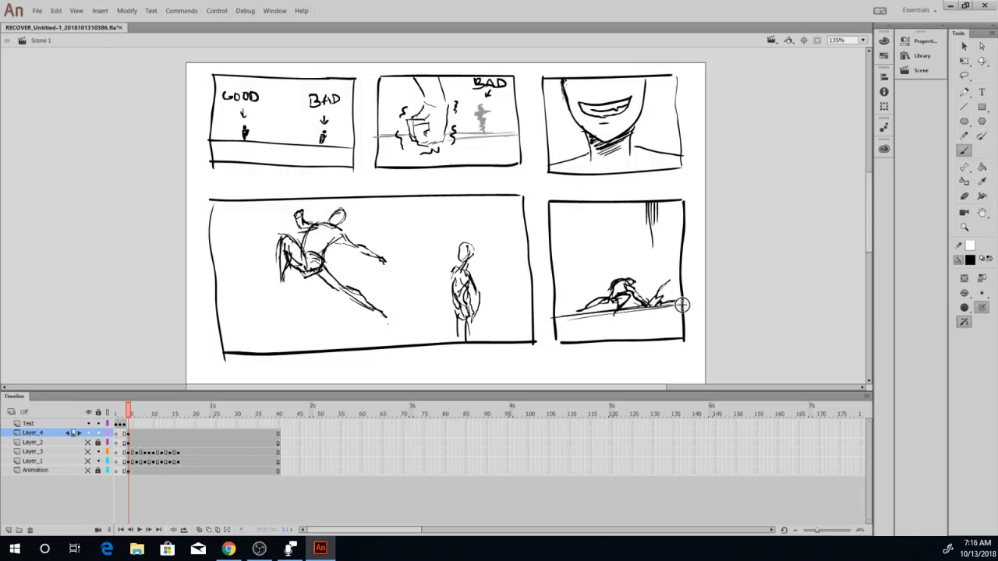